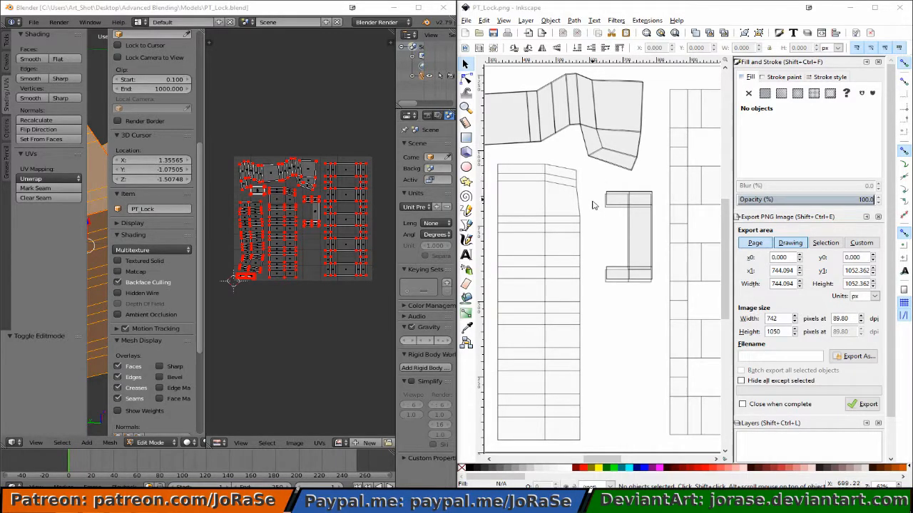
- Draw a closed straight-edged outline, about 435 by 1223 px, around the tall UV island along the page's right side
scroll(592, 205, "up", 6)
scroll(587, 188, "down", 2)
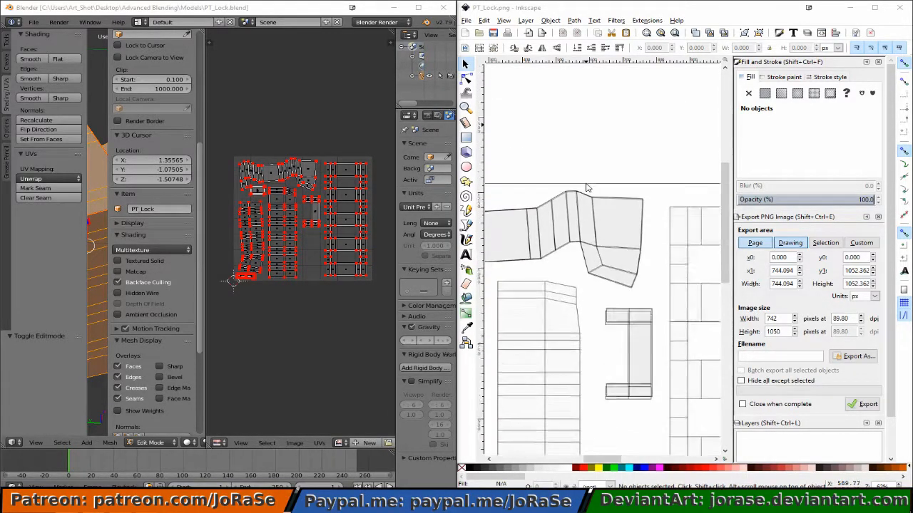
scroll(587, 188, "down", 1)
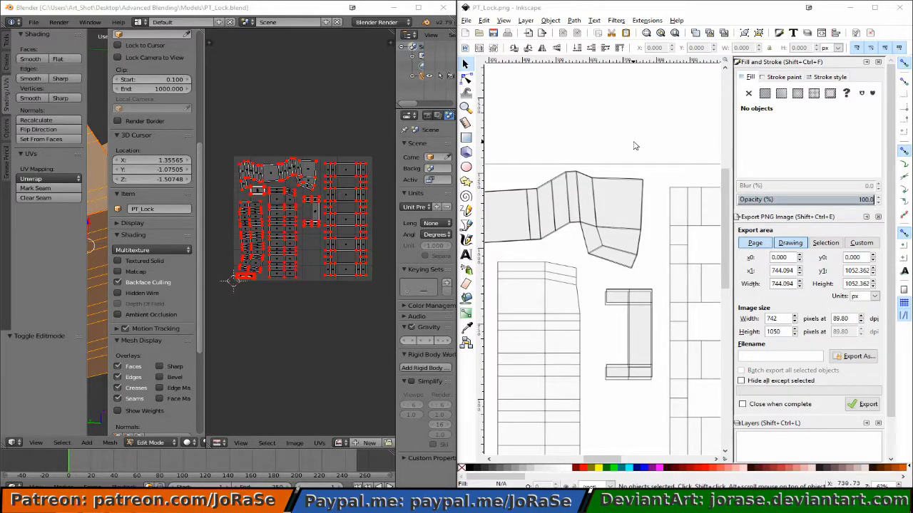
key("5")
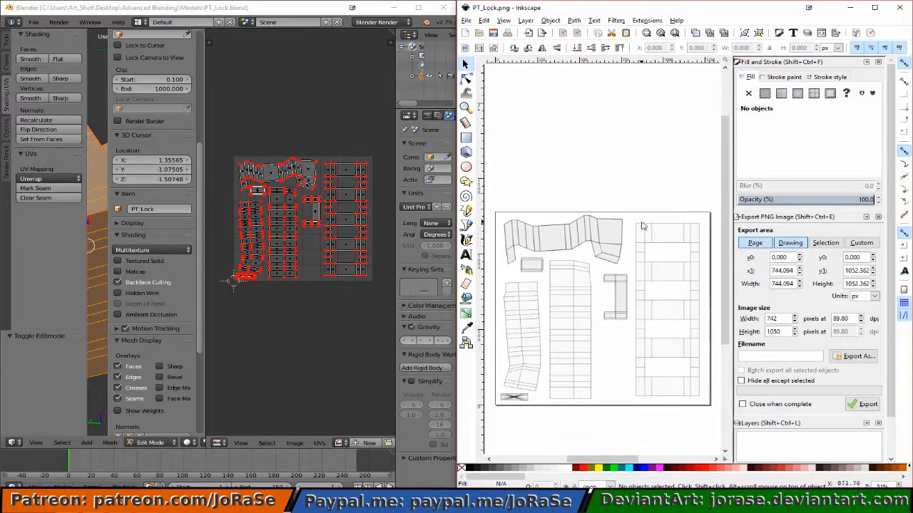
scroll(620, 228, "down", 4)
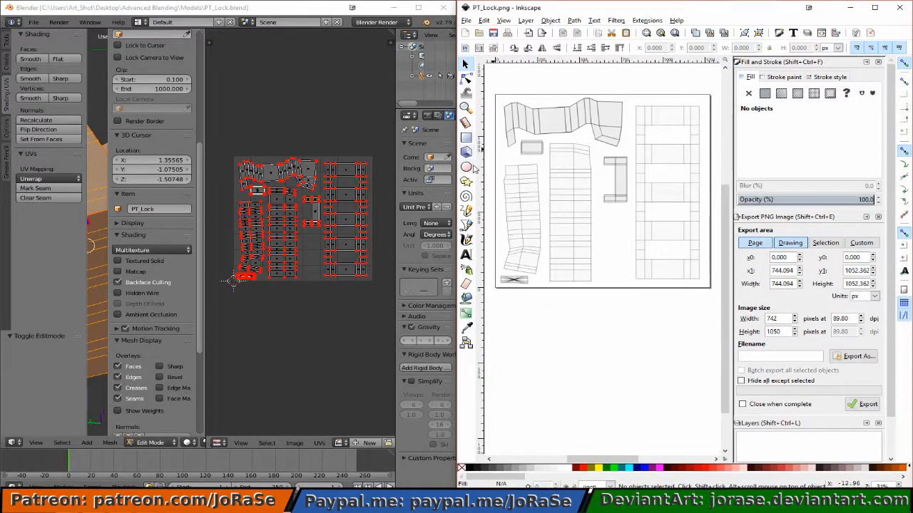
left_click(467, 211)
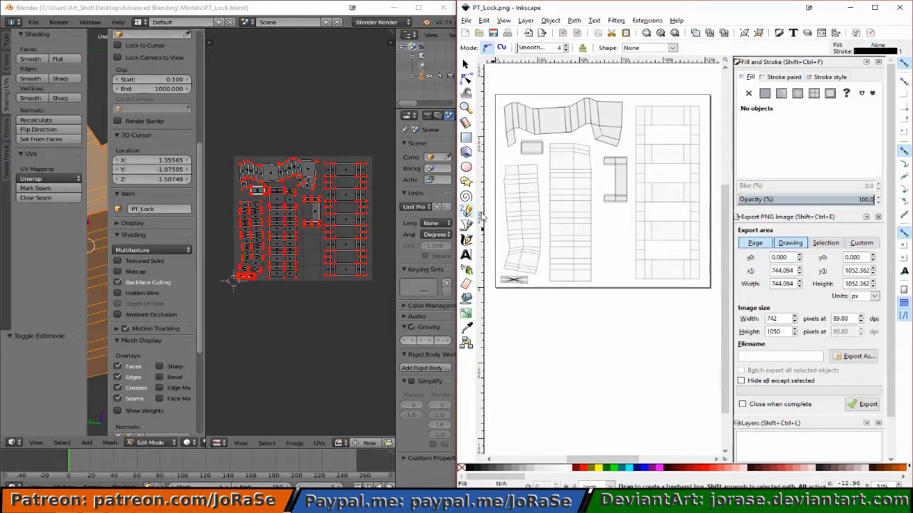
left_click(630, 279)
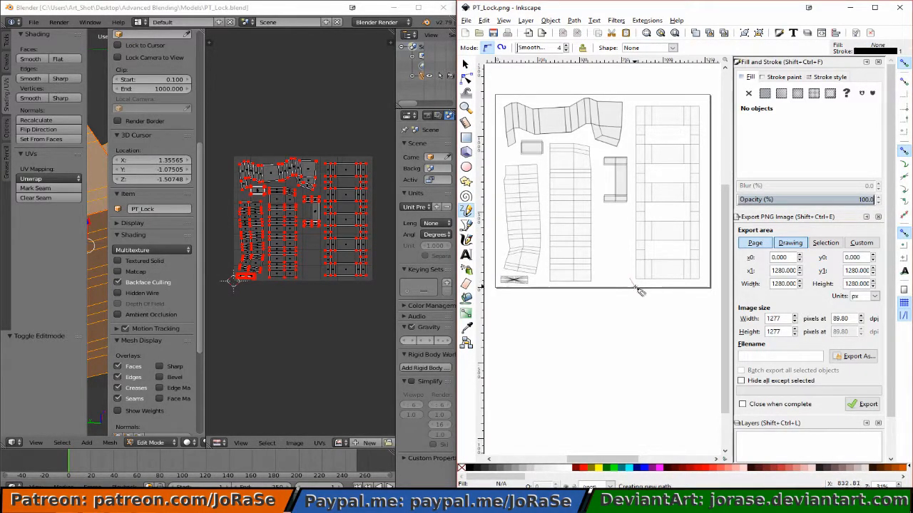
left_click(635, 283)
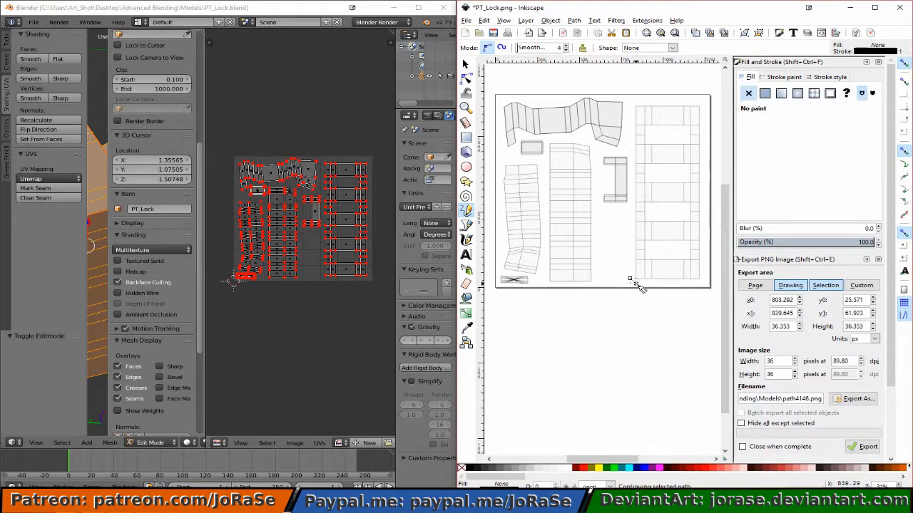
left_click(703, 282)
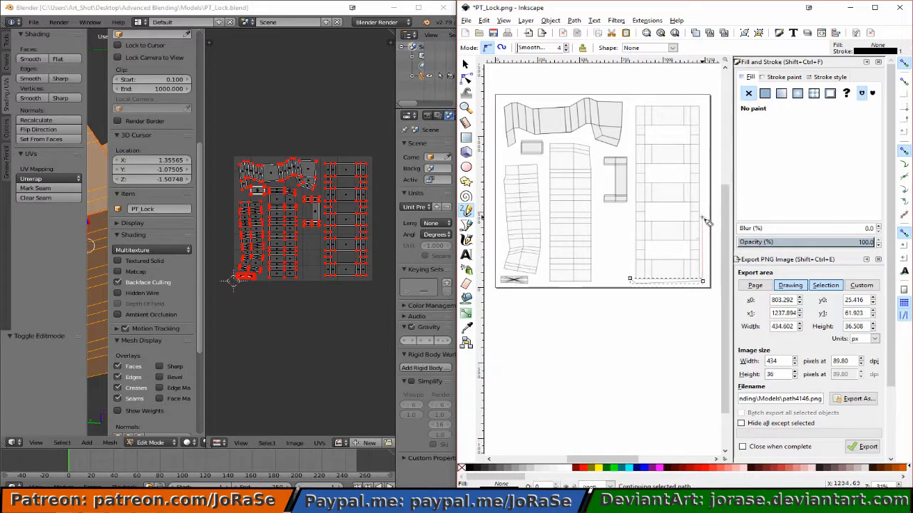
left_click(704, 102)
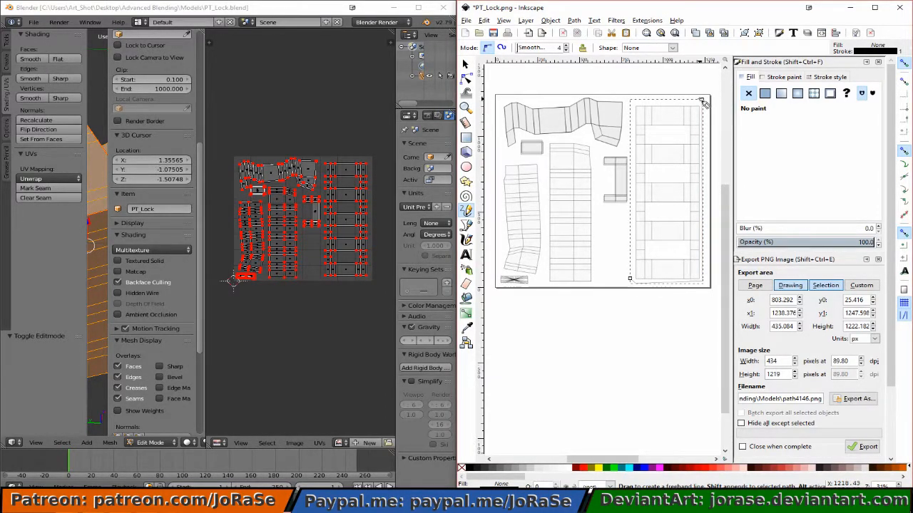
left_click(702, 101)
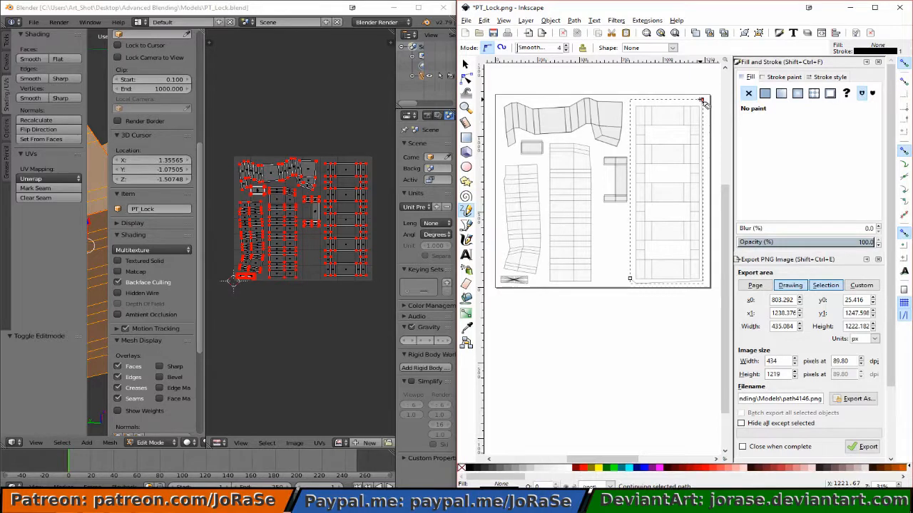
left_click(631, 100)
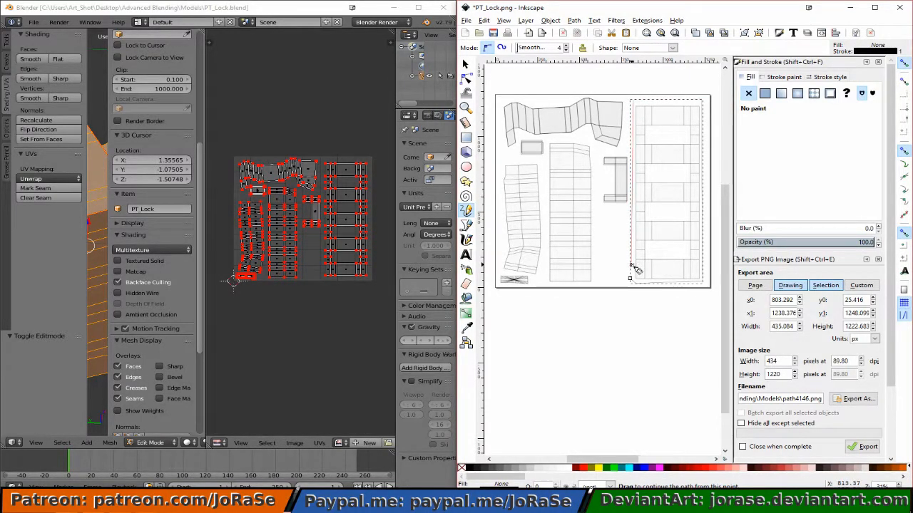
double_click(631, 264)
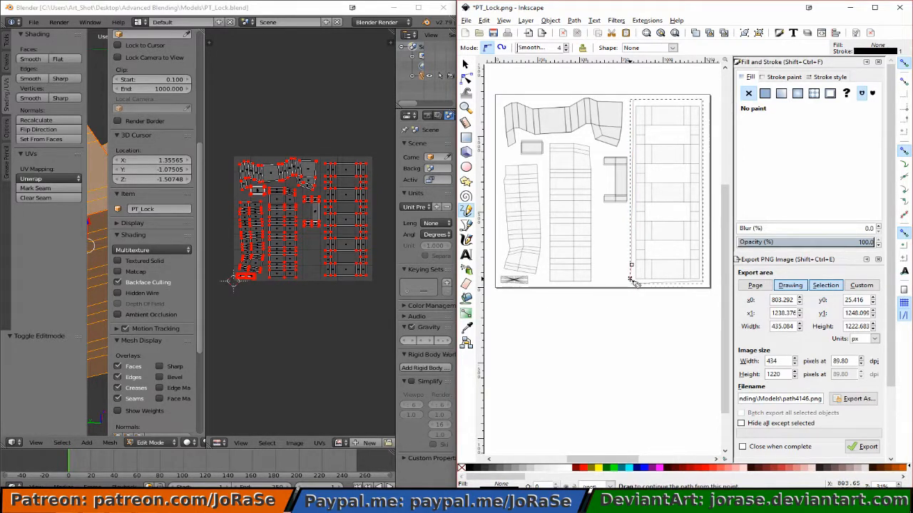
left_click(631, 280)
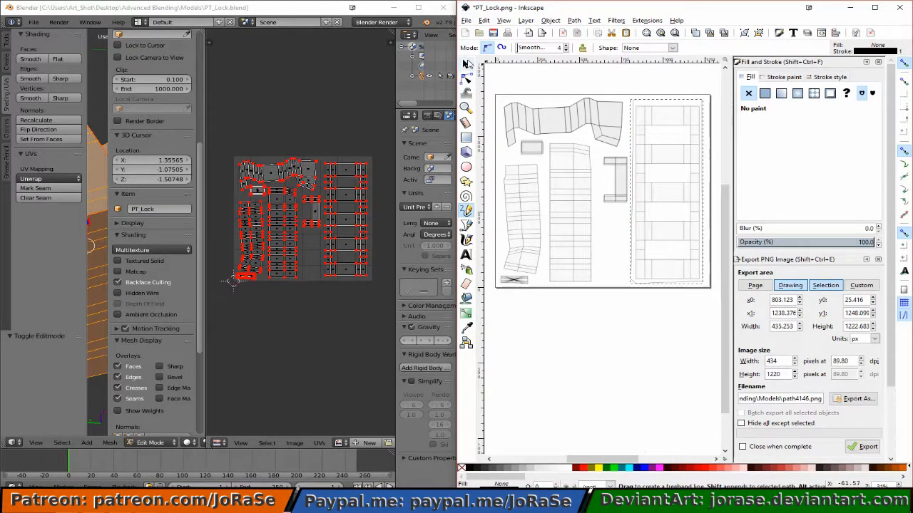
- Fill the outline around the tall UV island with 50% Gray
left_click(467, 65)
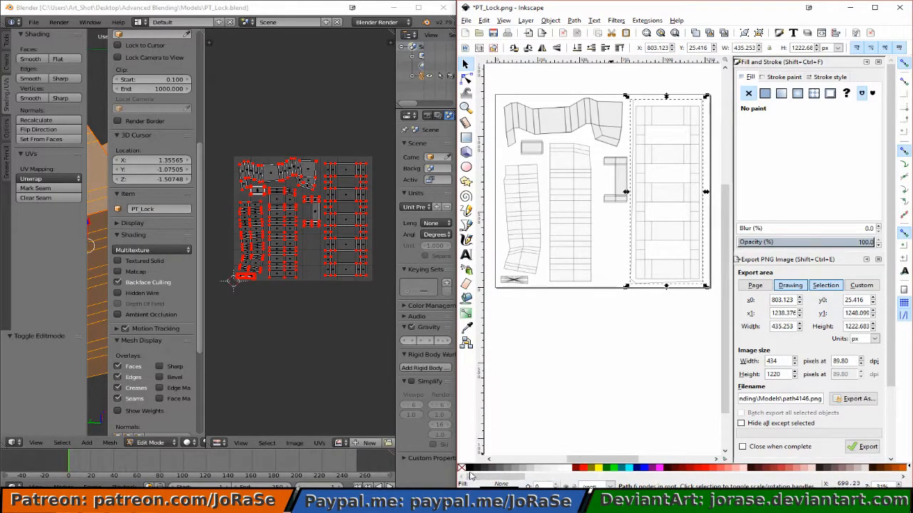
left_click(508, 468)
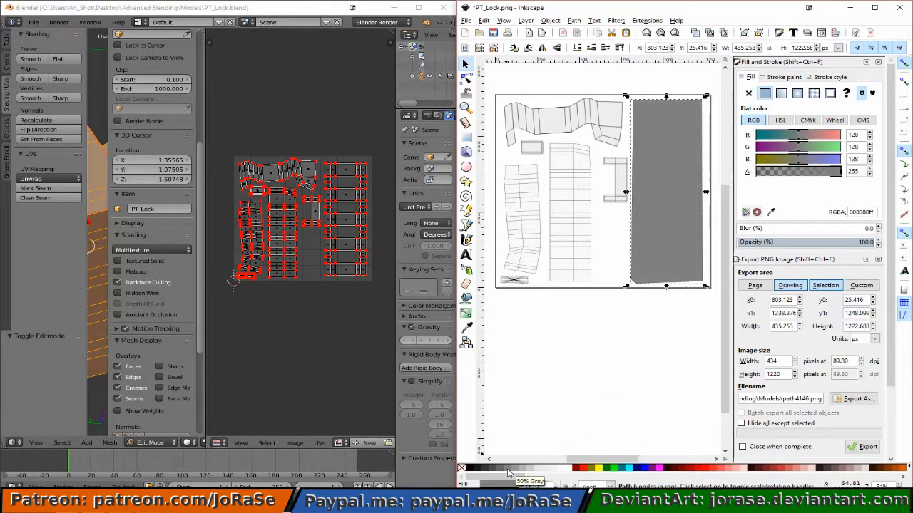
- Draw a short freehand zigzag line below the page and delete its separate last segment
left_click(466, 211)
mouse_move(544, 378)
left_mouse_down()
mouse_move(549, 356)
mouse_move(578, 366)
mouse_move(589, 348)
mouse_move(577, 370)
left_mouse_up()
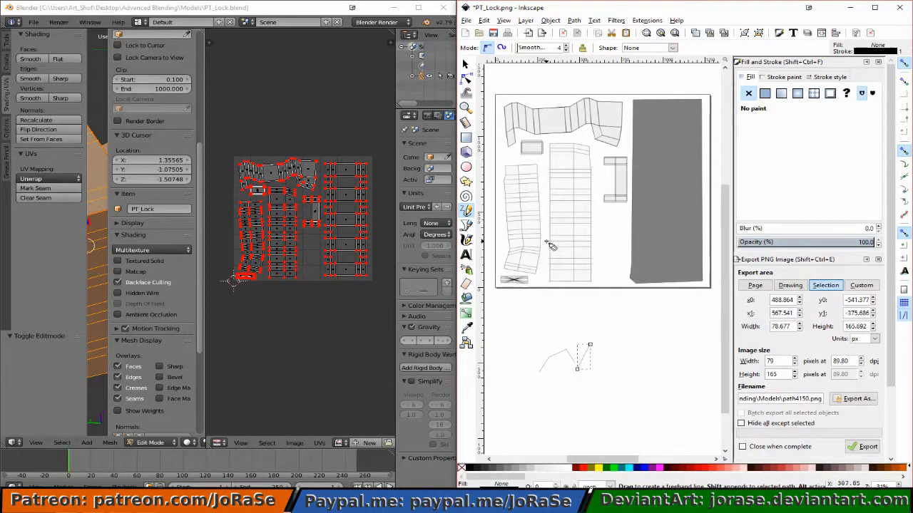
key("Delete")
left_click(465, 65)
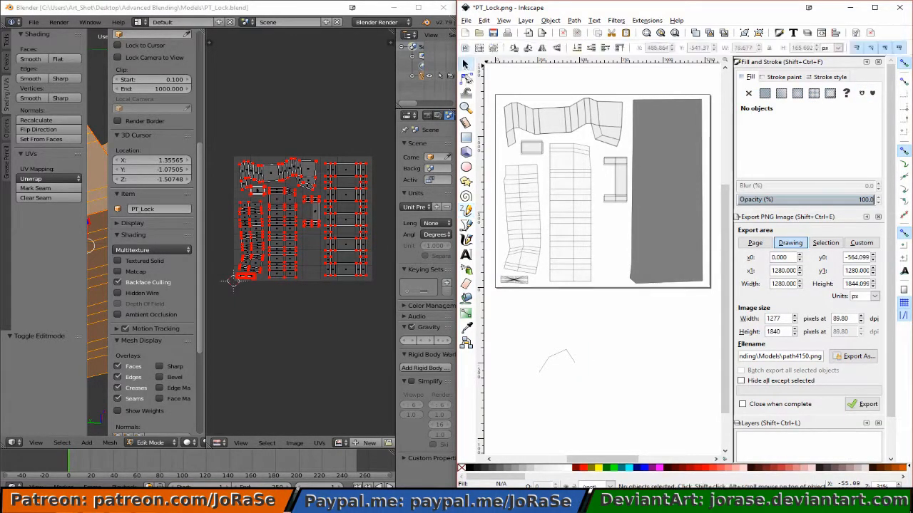
- Extend the remaining line below the page from its open end into a closed irregular polygon about 495 by 464 px
left_click(548, 362)
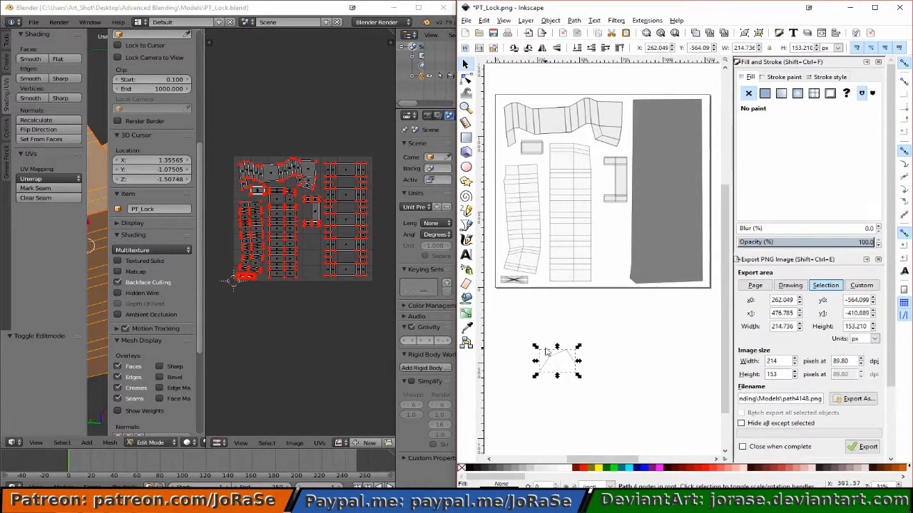
key("plus")
key("plus")
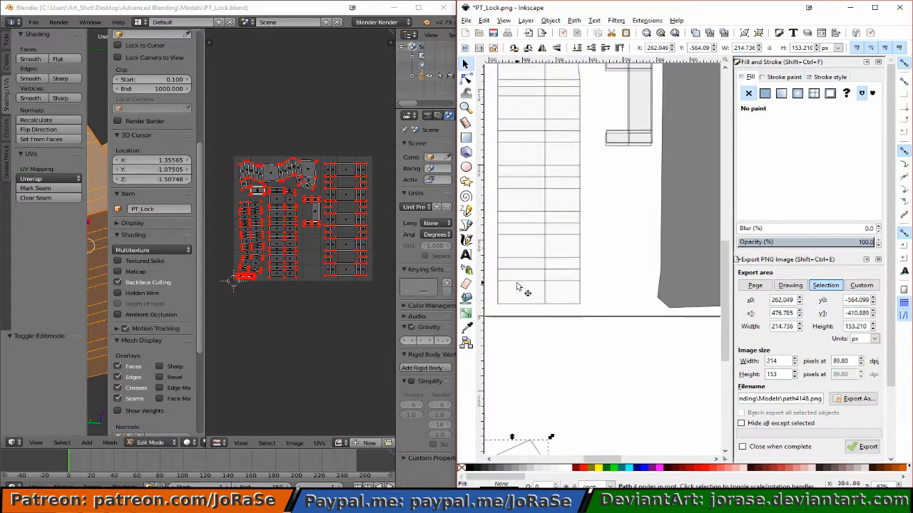
scroll(518, 280, "down", 5)
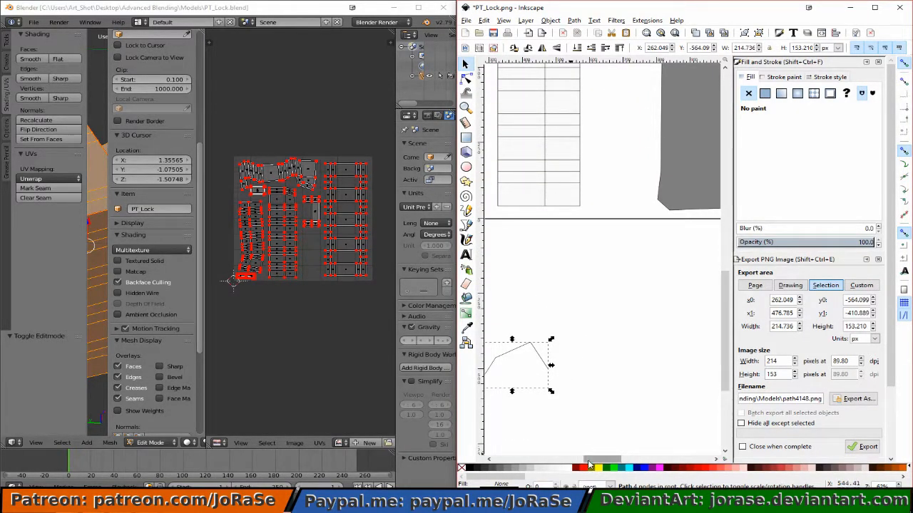
left_click_drag(586, 460, 575, 460)
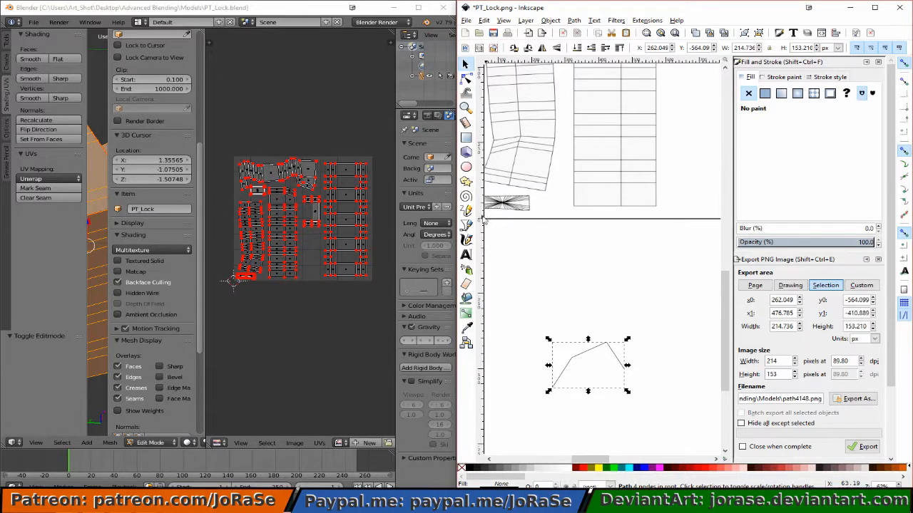
left_click(467, 210)
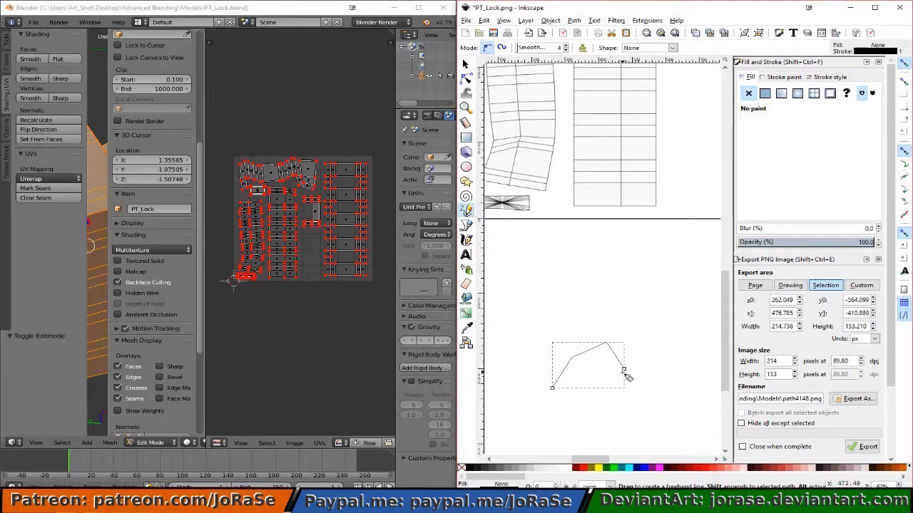
left_click_drag(625, 369, 649, 344)
left_click(646, 341)
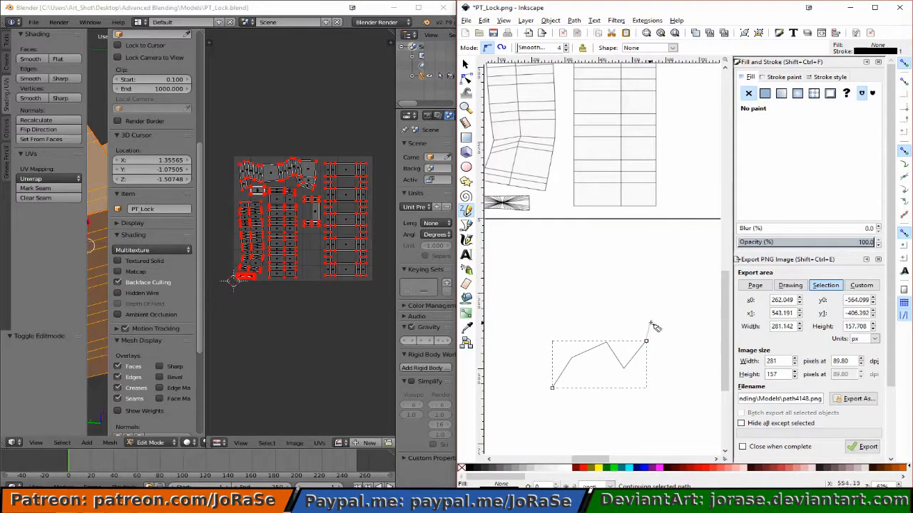
left_click(657, 298)
left_click(669, 323)
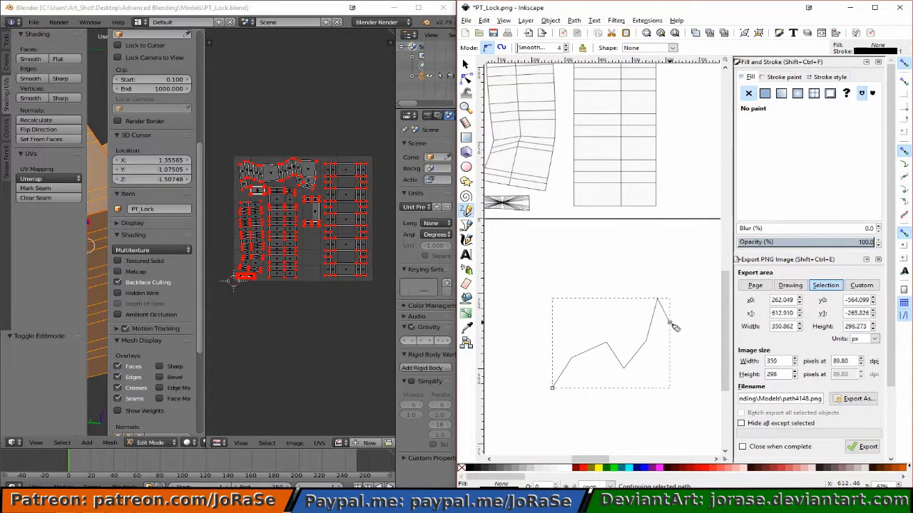
left_click(672, 361)
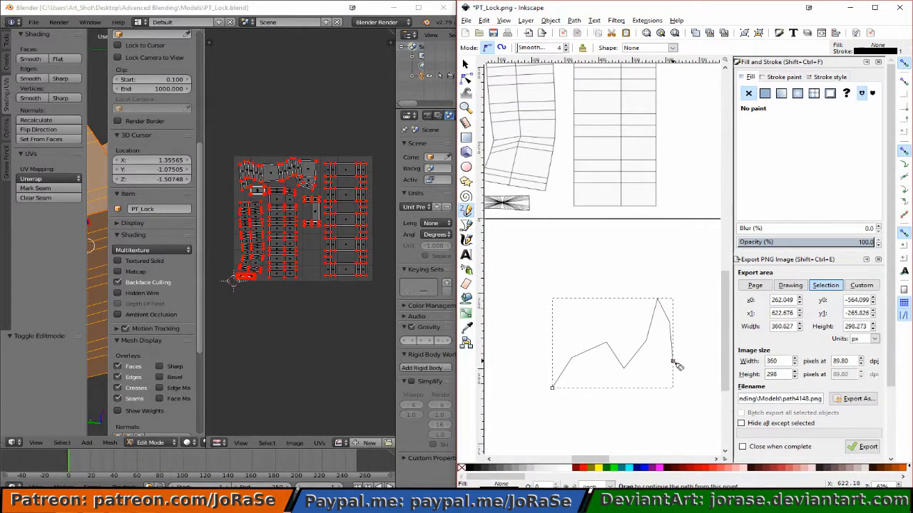
left_click(692, 383)
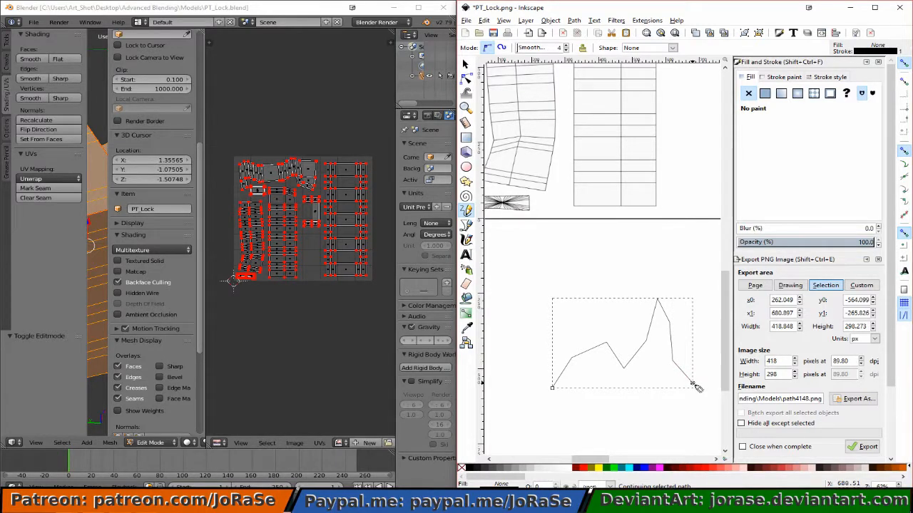
left_click(667, 422)
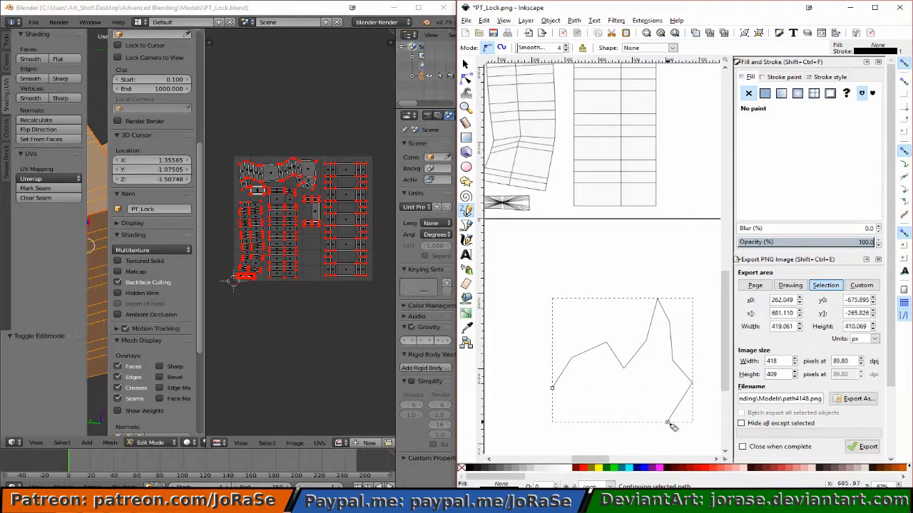
left_click(627, 403)
left_click(586, 437)
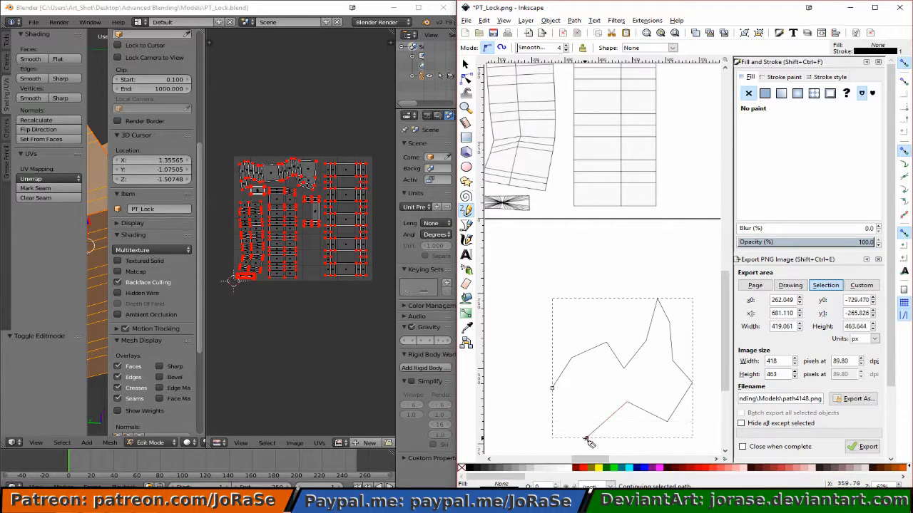
left_click(527, 429)
left_click(564, 412)
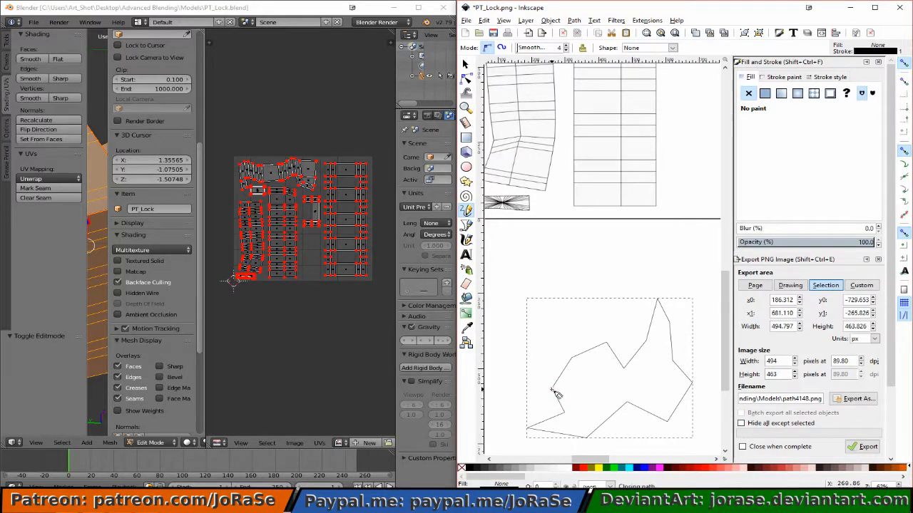
left_click(551, 389)
scroll(556, 382, "down", 1)
- Fill the irregular polygon with dark red a02c2c and remove its stroke
left_click(466, 64)
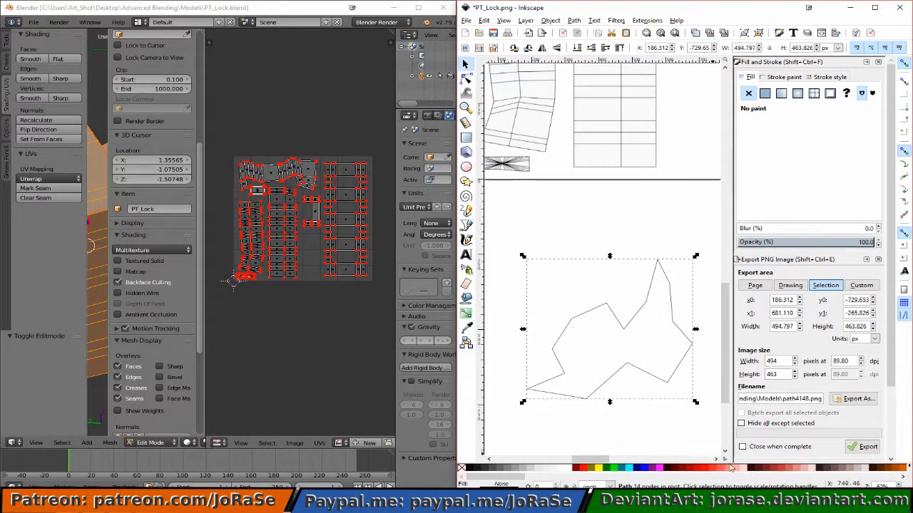
left_click(776, 469)
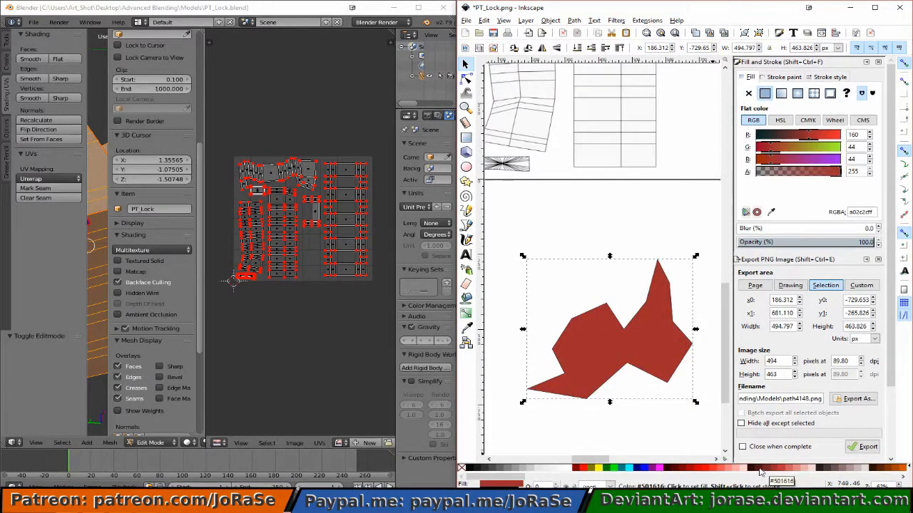
left_click(784, 76)
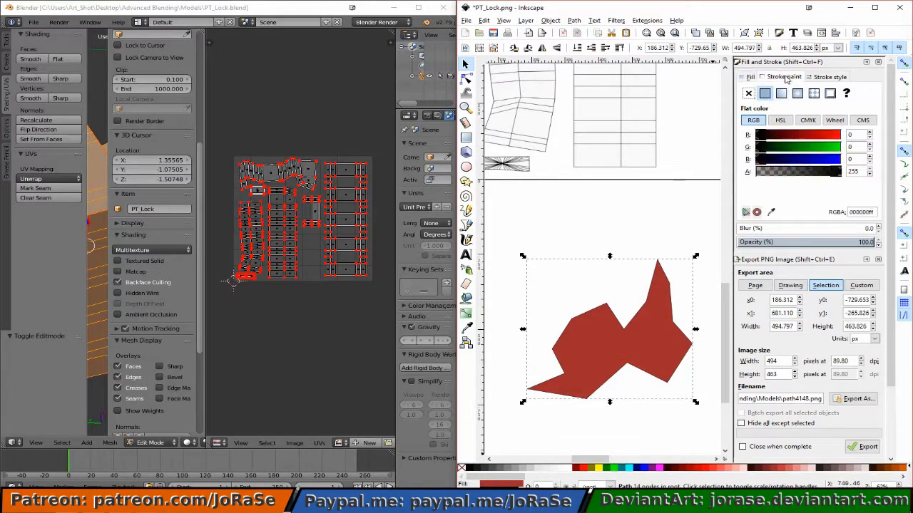
left_click(749, 94)
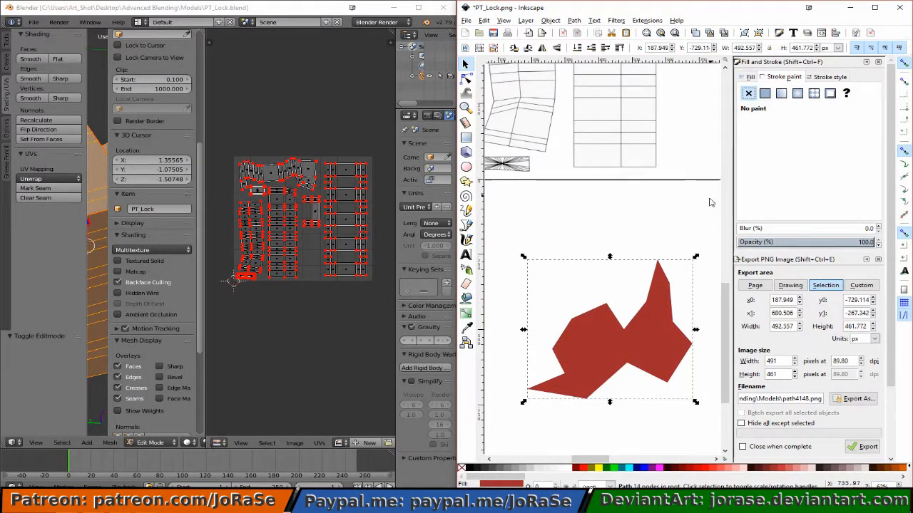
- Shrink the red polygon and place it on the lower right corner of the gray shape
key("minus")
key("minus")
key("minus")
key("minus")
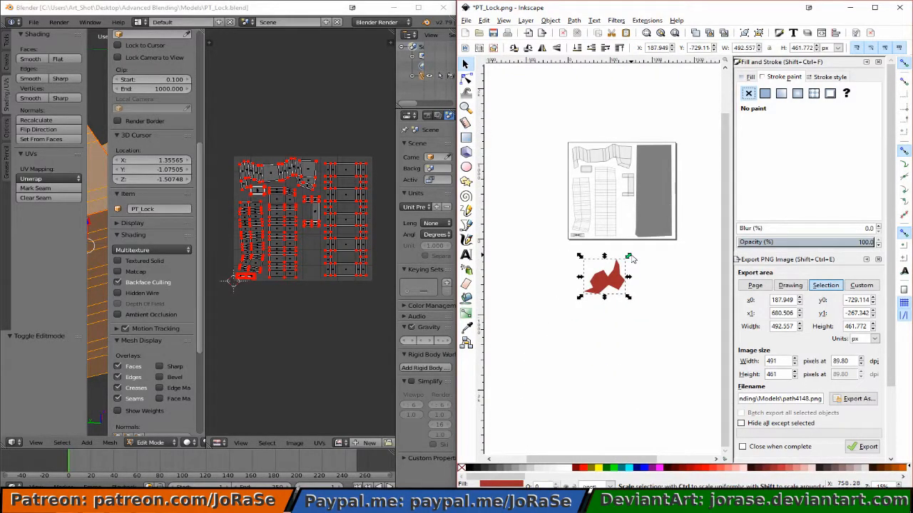
left_click_drag(628, 257, 668, 229)
- Lower the gray shape's opacity to 63% and move the red polygon tighter into its lower right corner
left_click(656, 204)
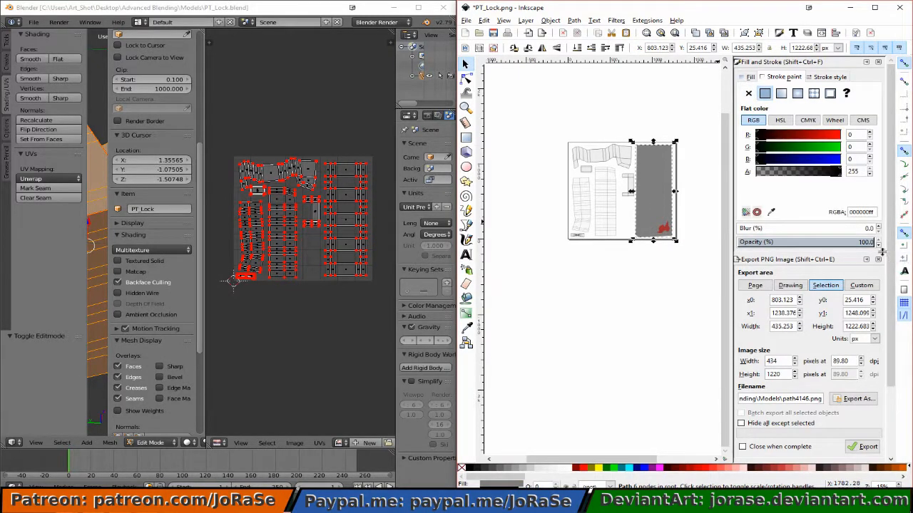
left_click_drag(879, 245, 880, 245)
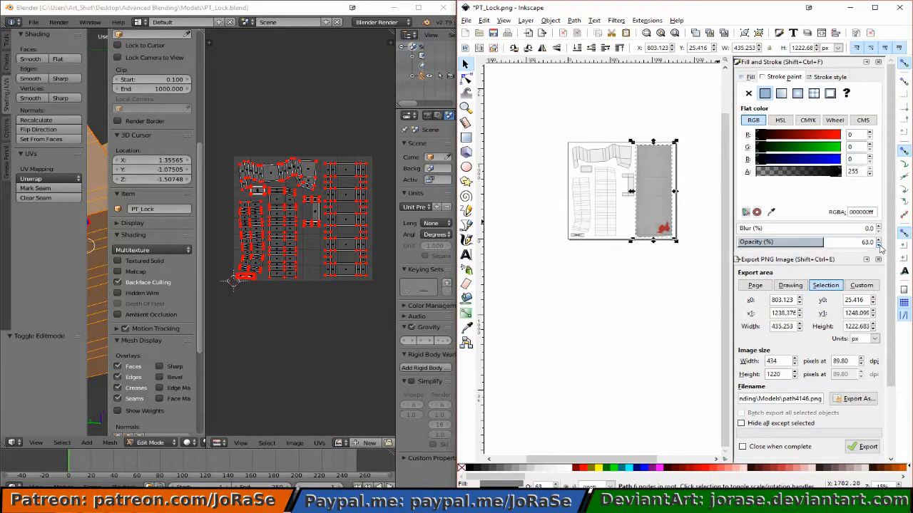
left_click(663, 230)
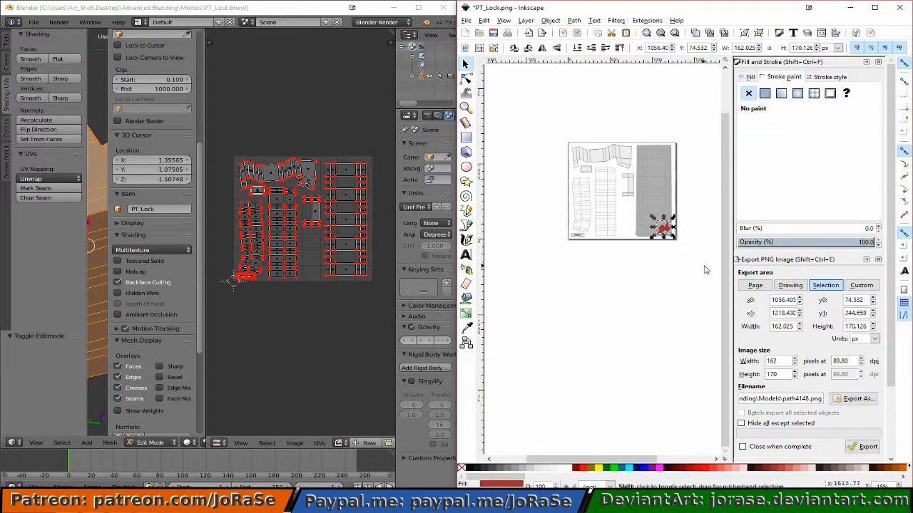
scroll(702, 273, "up", 2, "ctrl")
scroll(696, 267, "down", 1)
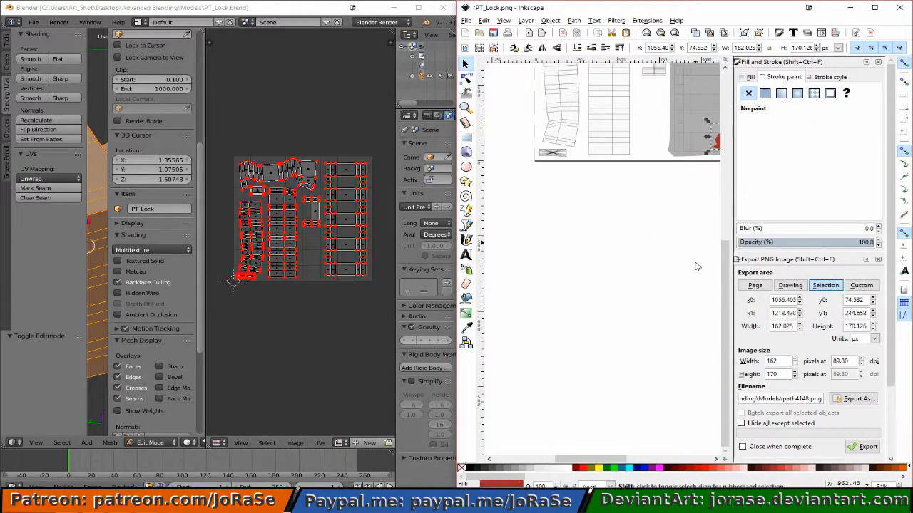
scroll(694, 265, "right", 3)
scroll(690, 268, "up", 3)
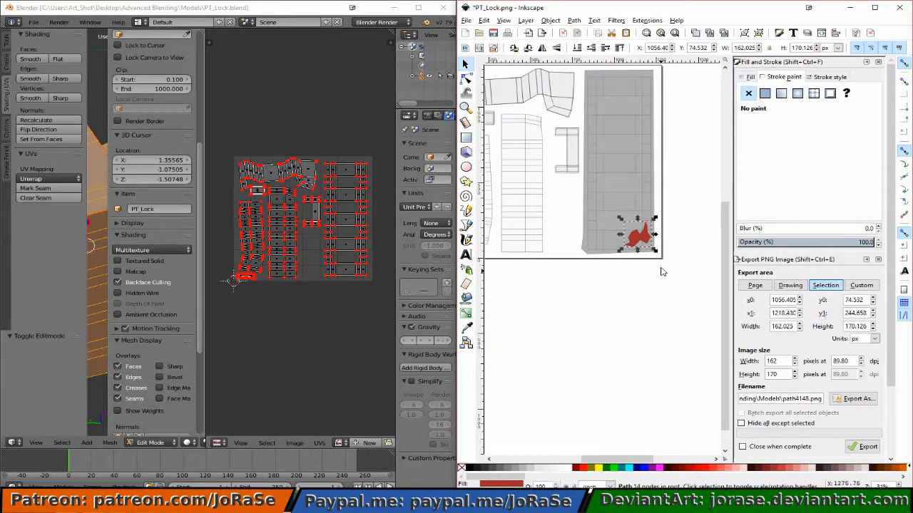
left_click_drag(642, 238, 650, 246)
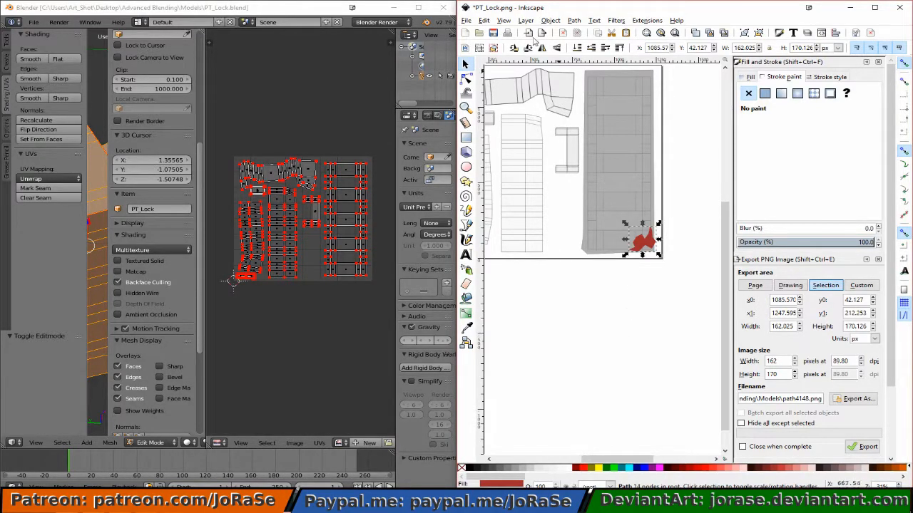
- Duplicate the red polygon, rotate the copy and place it above the original, near the middle of the gray shape's width
left_click(484, 21)
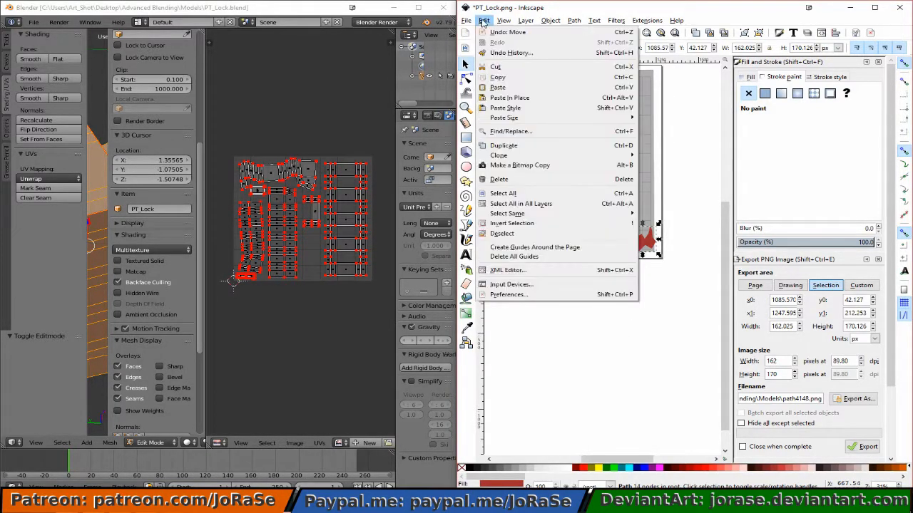
mouse_move(501, 163)
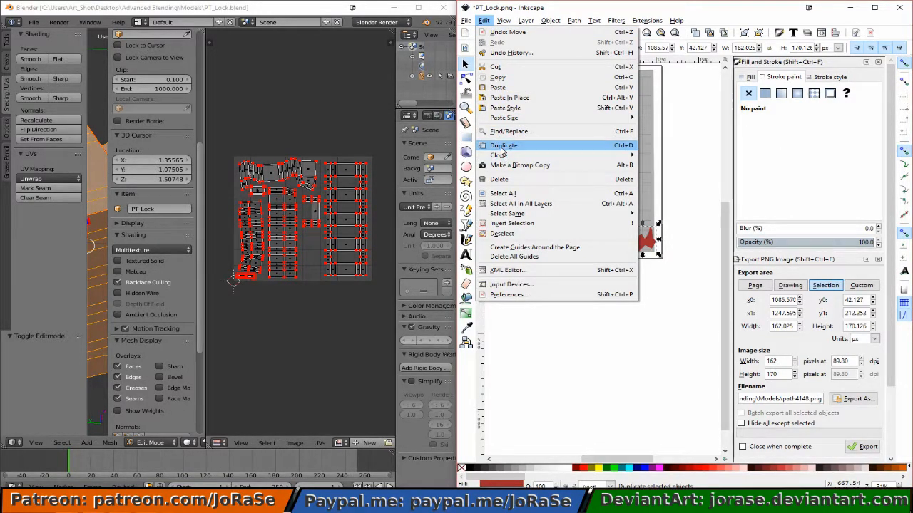
left_click(503, 147)
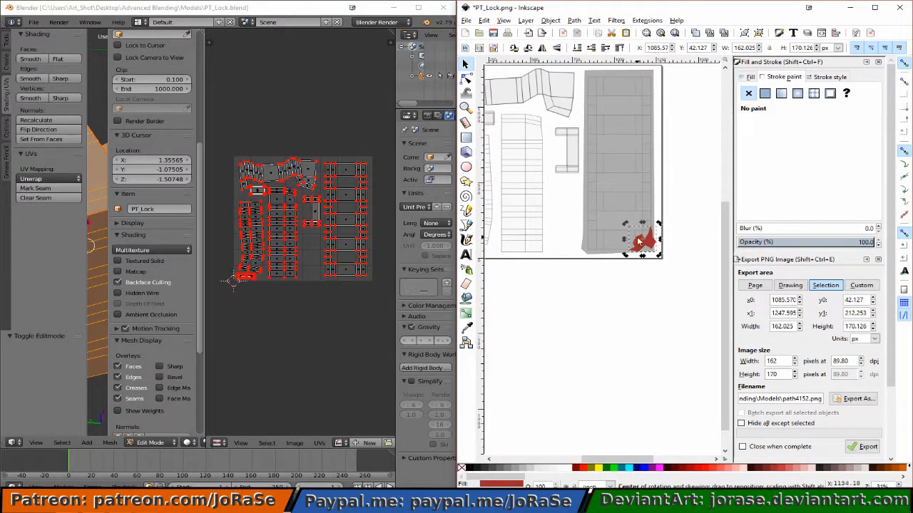
left_click(640, 242)
left_click_drag(657, 225, 620, 191)
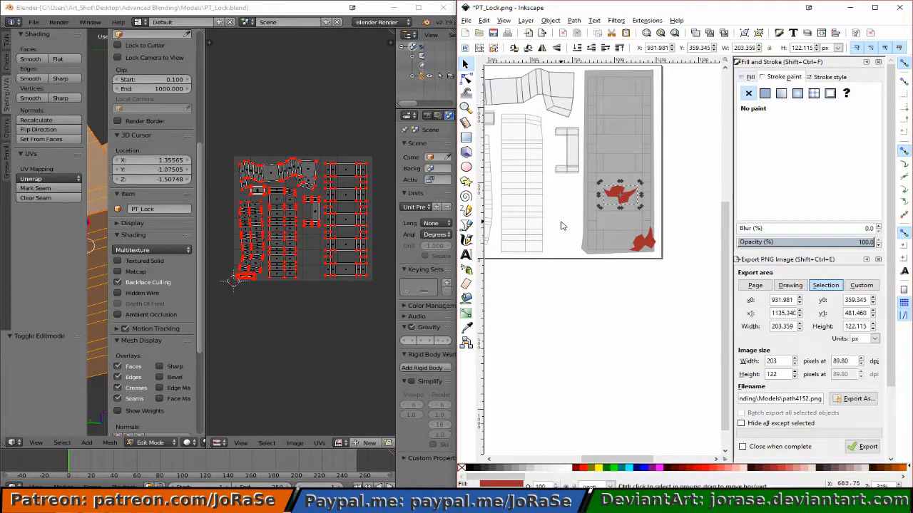
- Duplicate the rotated red polygon twice, placing one copy at the gray shape's left edge and the other near its top
key("ctrl+d")
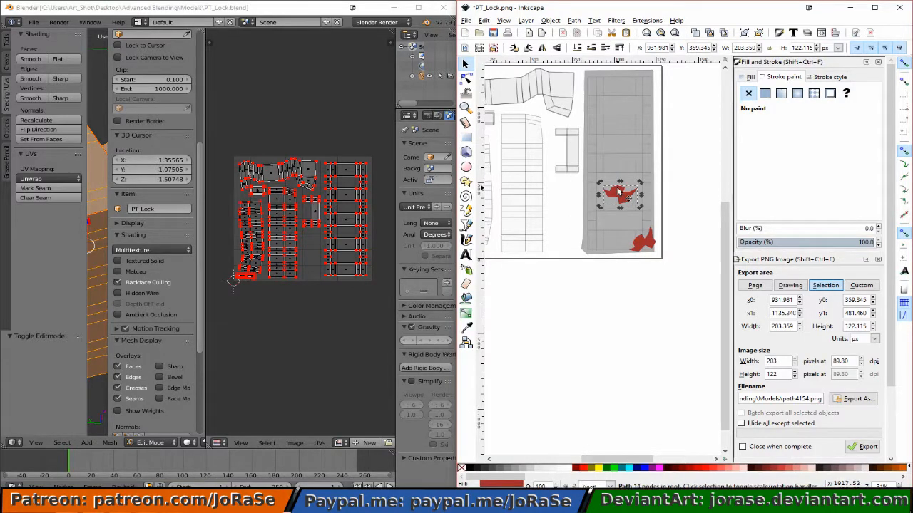
left_click_drag(617, 192, 607, 167)
left_click_drag(590, 151, 595, 152)
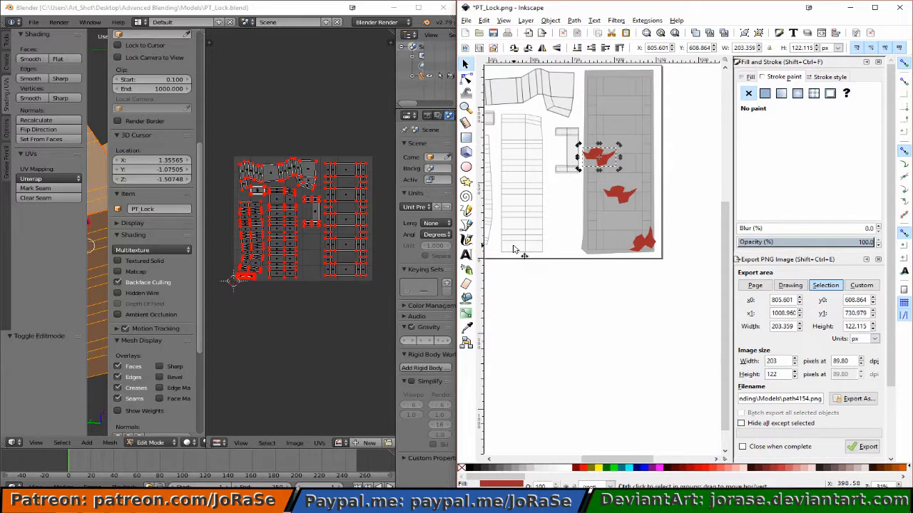
left_click(607, 159)
left_click_drag(607, 159, 633, 87)
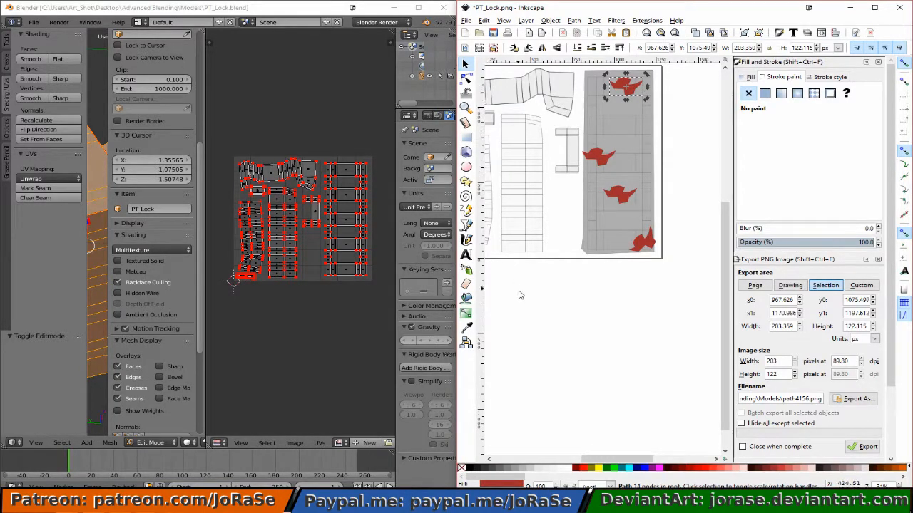
- Set the gray shape's opacity back to 100%
left_click(524, 321)
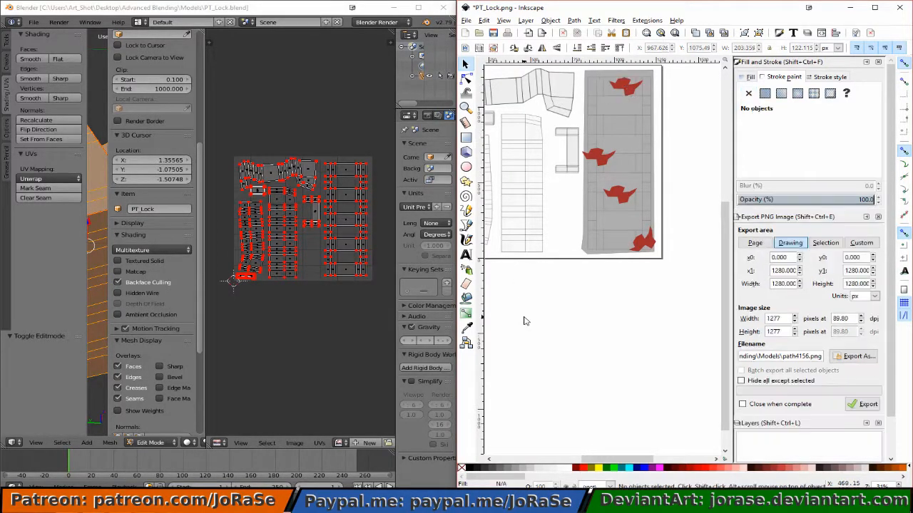
left_click(651, 127)
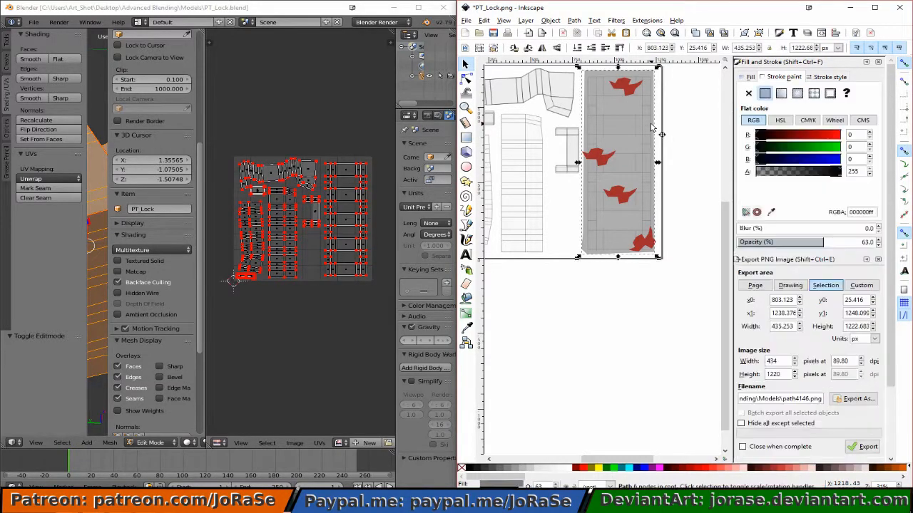
left_click(878, 240)
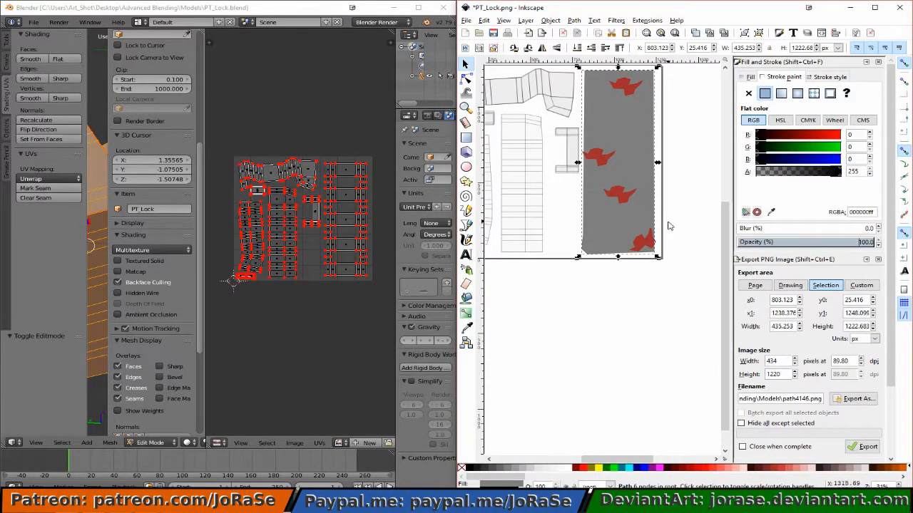
- Select all four red polygons on the gray shape and group them
left_click(646, 246)
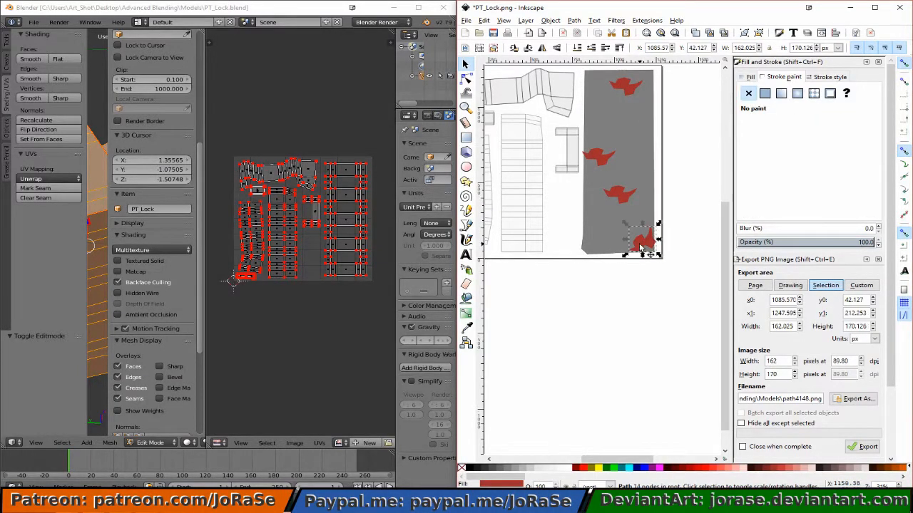
left_click(620, 197, "shift")
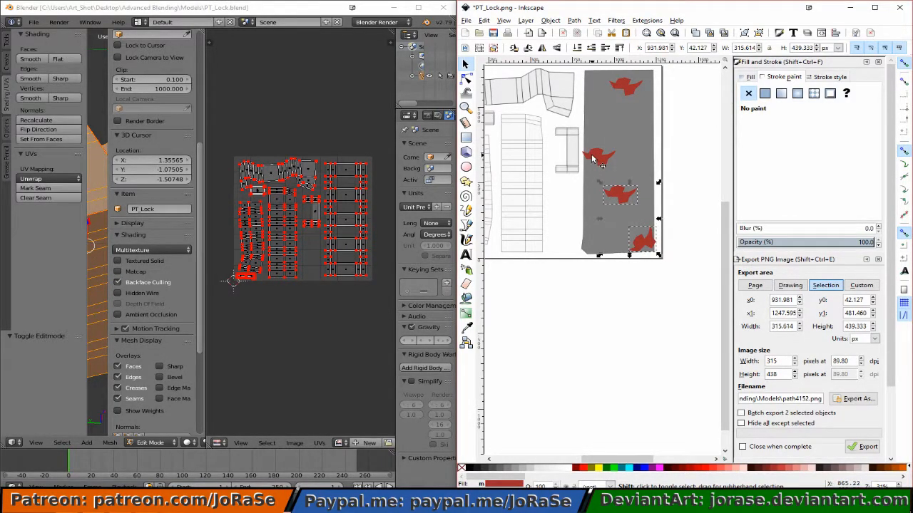
left_click(592, 160, "shift")
left_click(629, 91, "shift")
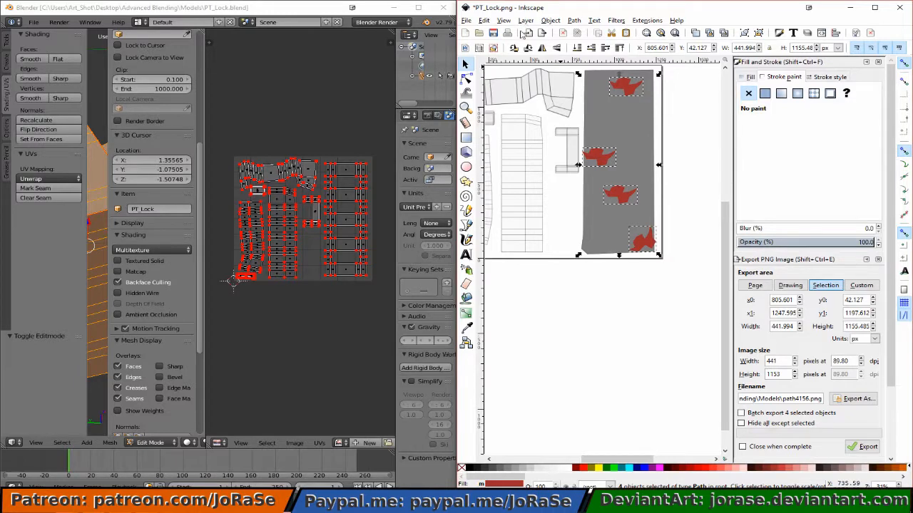
left_click(549, 22)
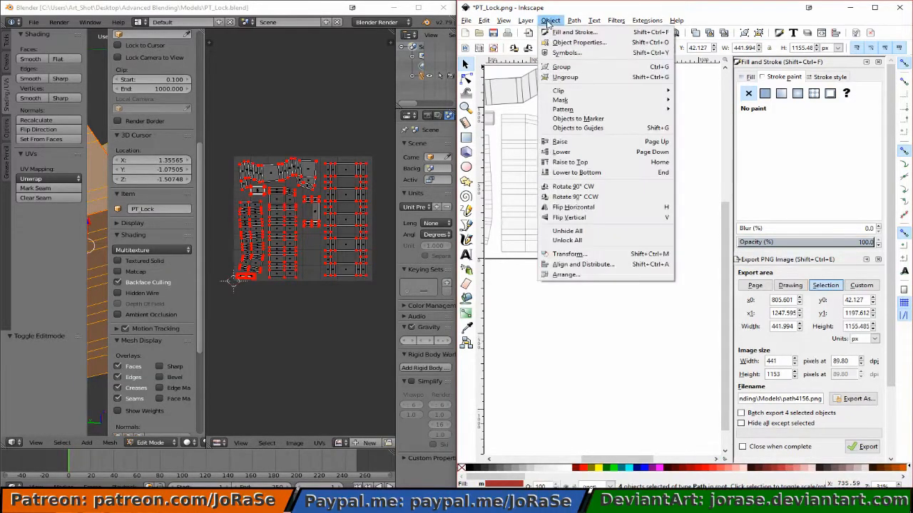
left_click(563, 66)
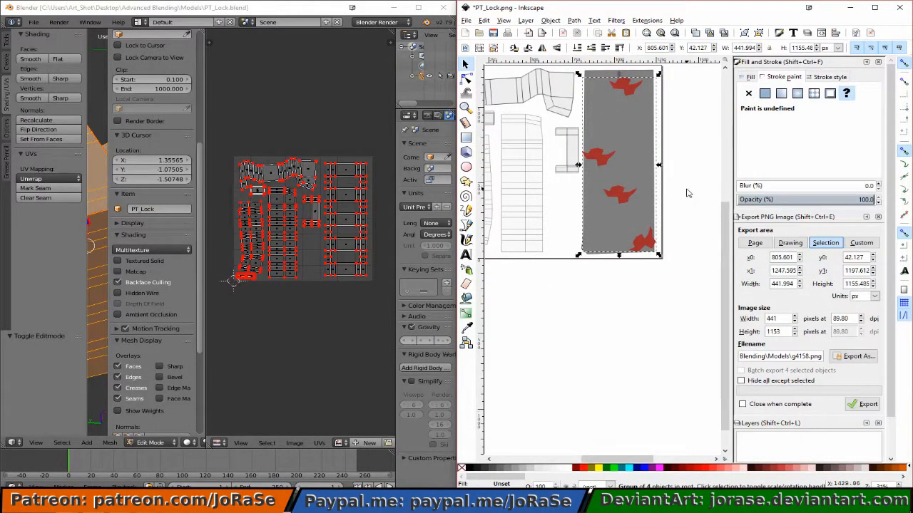
- Duplicate the group of red polygons and nudge the copy 6 px downward
key("ctrl")
key("ctrl+d")
key("Down")
key("Down")
key("Down")
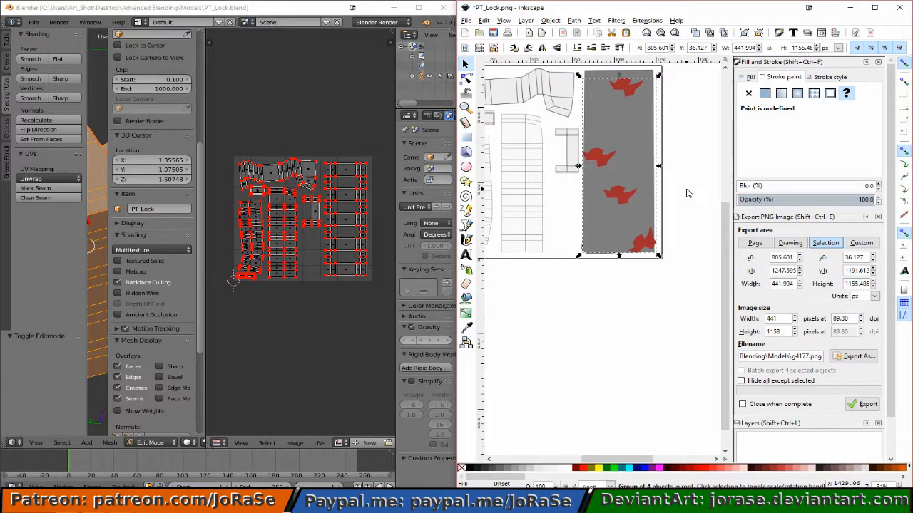
key("Right")
key("Right")
key("Left")
- Fill the duplicated group with a darker red and lower it behind the original group as a shadow
left_click(683, 472)
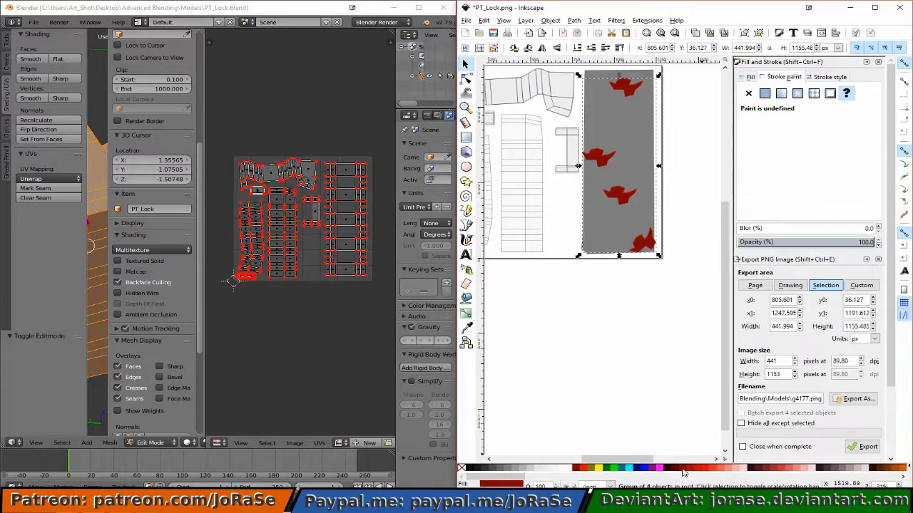
left_click(593, 50)
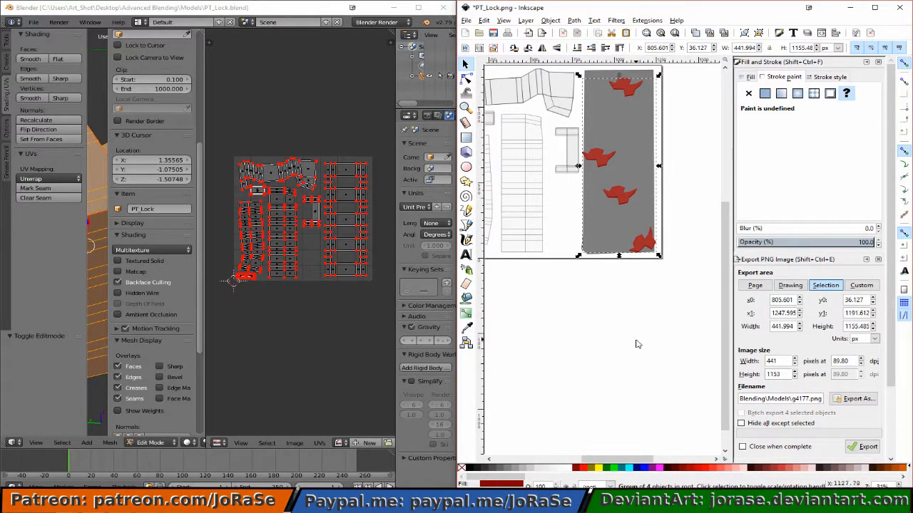
left_click(628, 378)
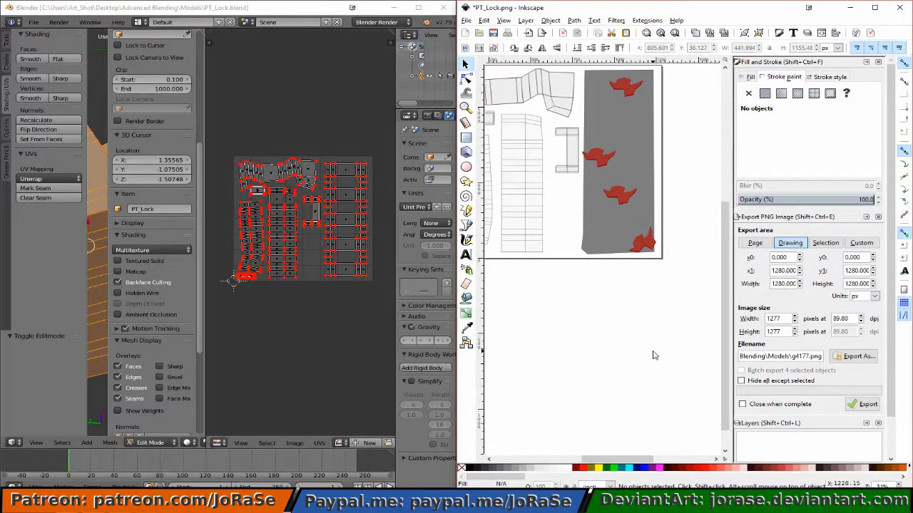
- Save the drawing, switch to Blender and open PT_Lock.png as the image behind the UV layout
left_click(493, 33)
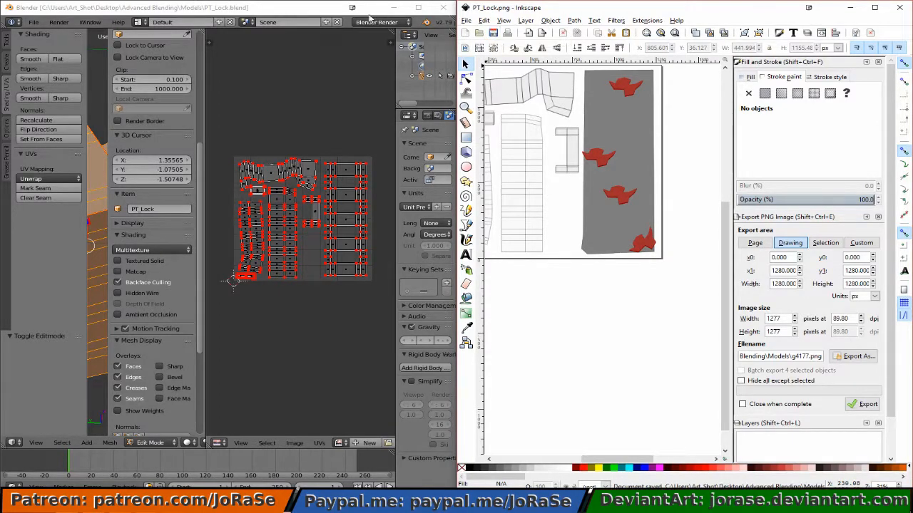
left_click(292, 54)
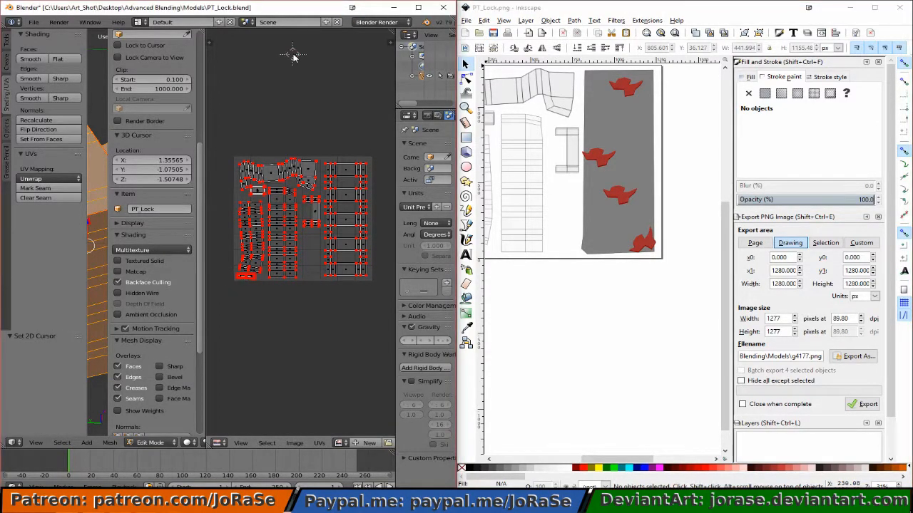
left_click(318, 447)
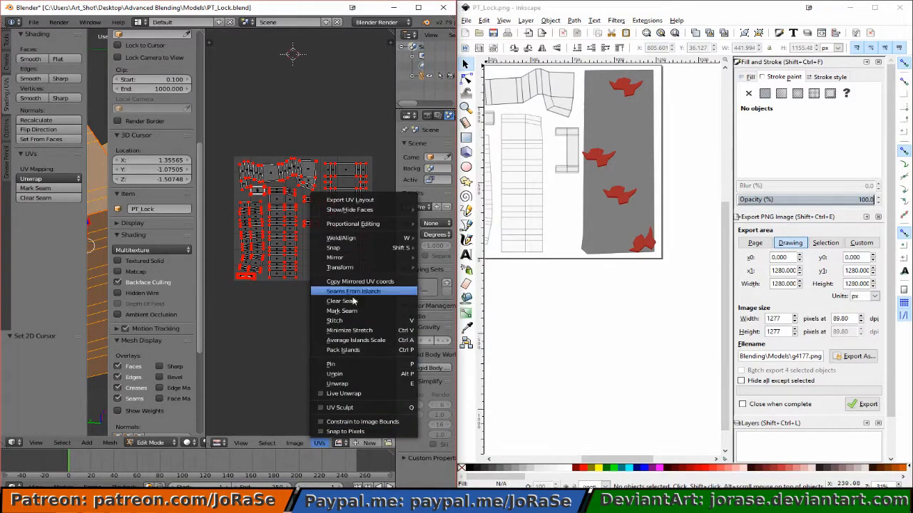
mouse_move(292, 444)
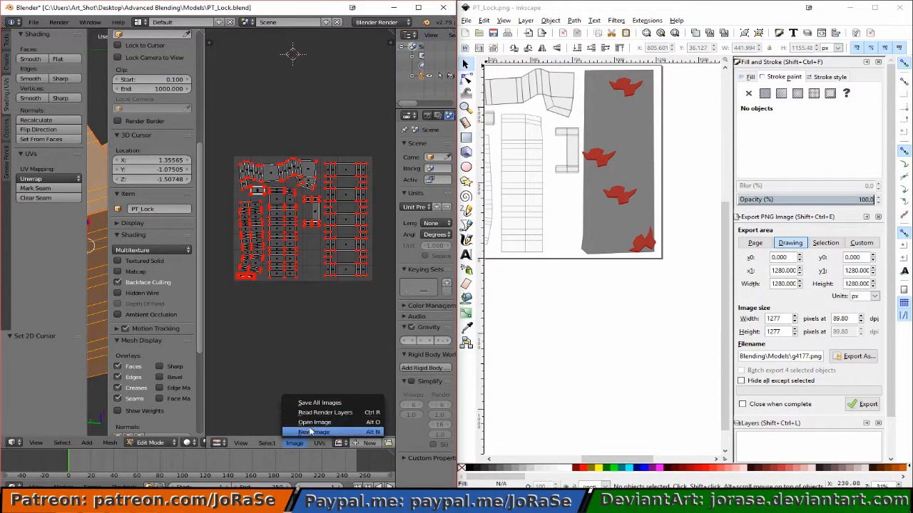
left_click(313, 422)
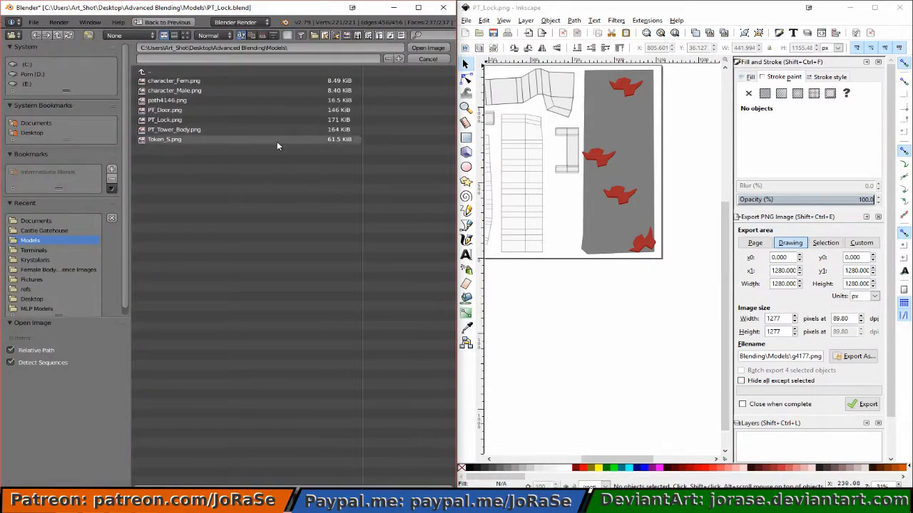
double_click(258, 120)
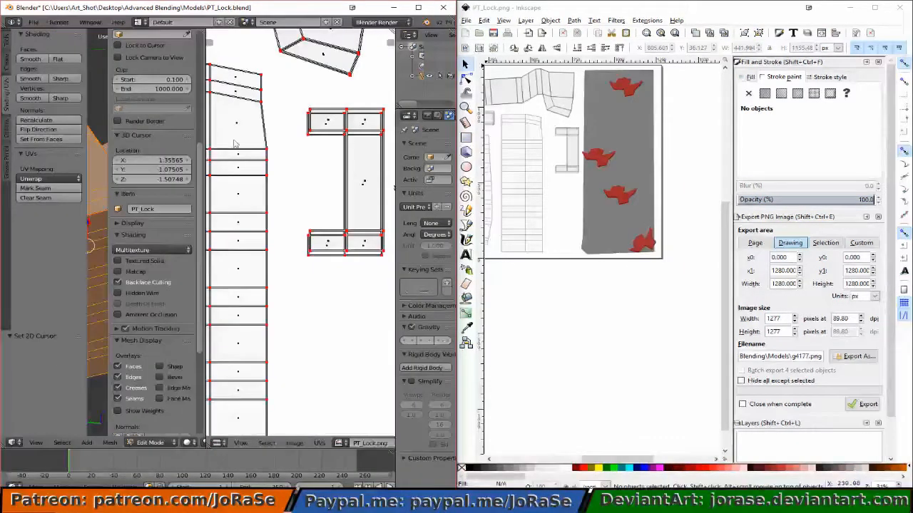
- Display the lock model with Texture shading in a widened 3D viewport and switch it to Object Mode
left_click_drag(204, 360, 355, 354)
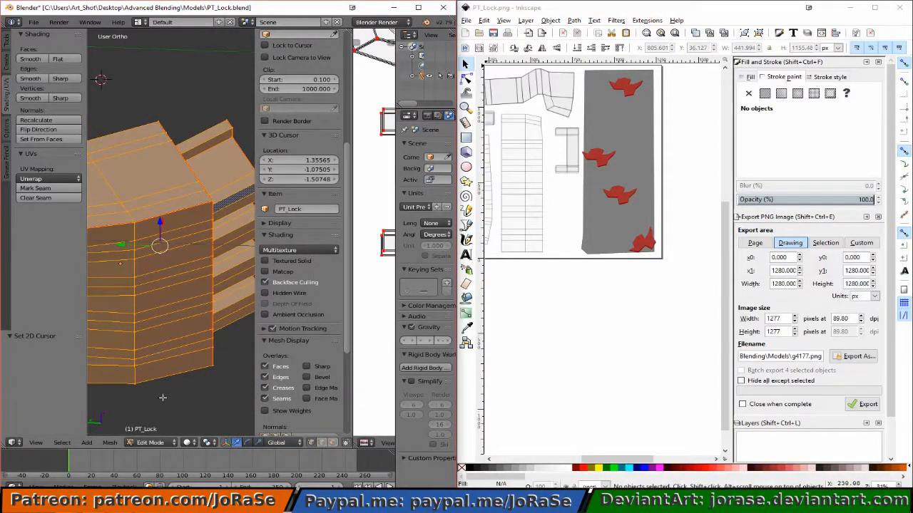
left_click(189, 442)
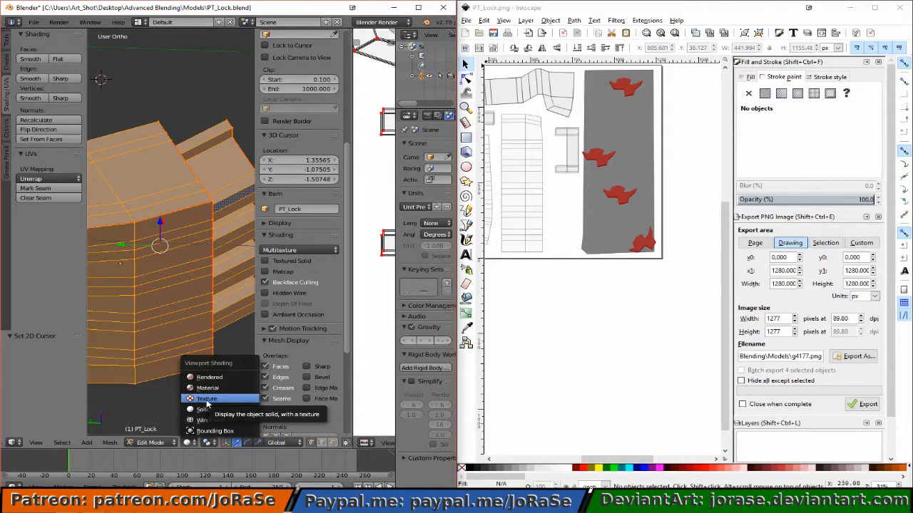
left_click(207, 401)
middle_click_drag(206, 399, 243, 368)
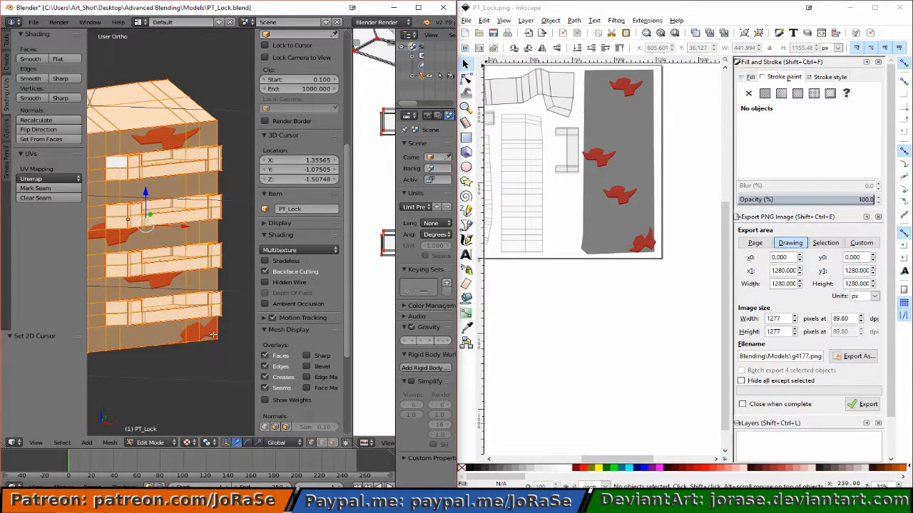
key("Tab")
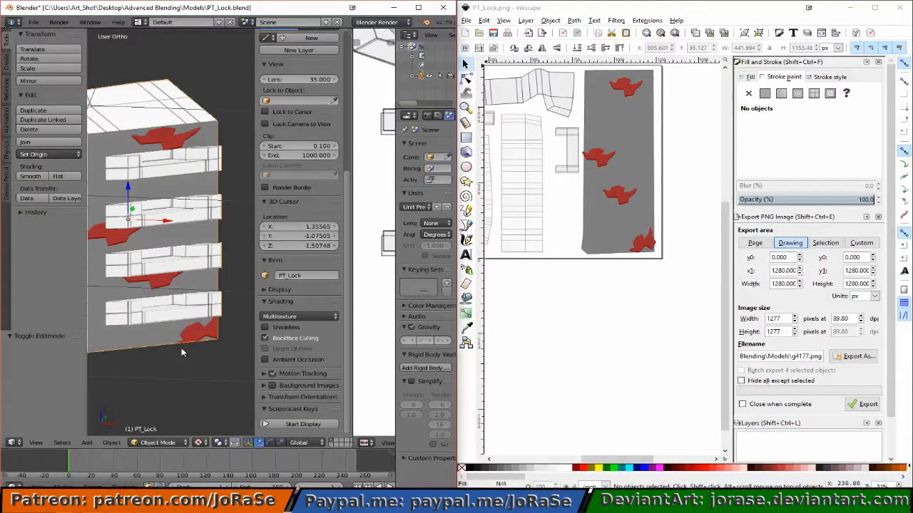
- Switch to Inkscape and draw a closed four-sided shape about 182 by 442 px around the bracket-shaped UV island with the Pencil tool
middle_click_drag(183, 358, 133, 344)
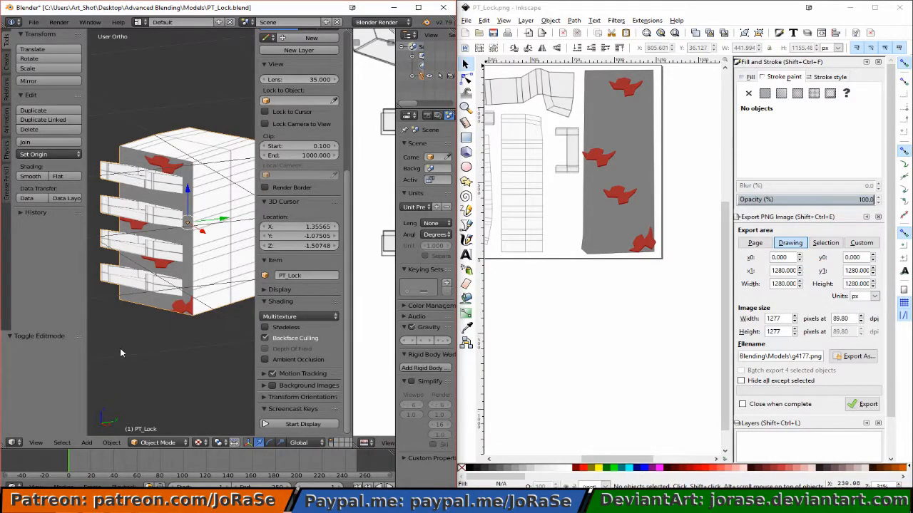
middle_click_drag(120, 348, 208, 347)
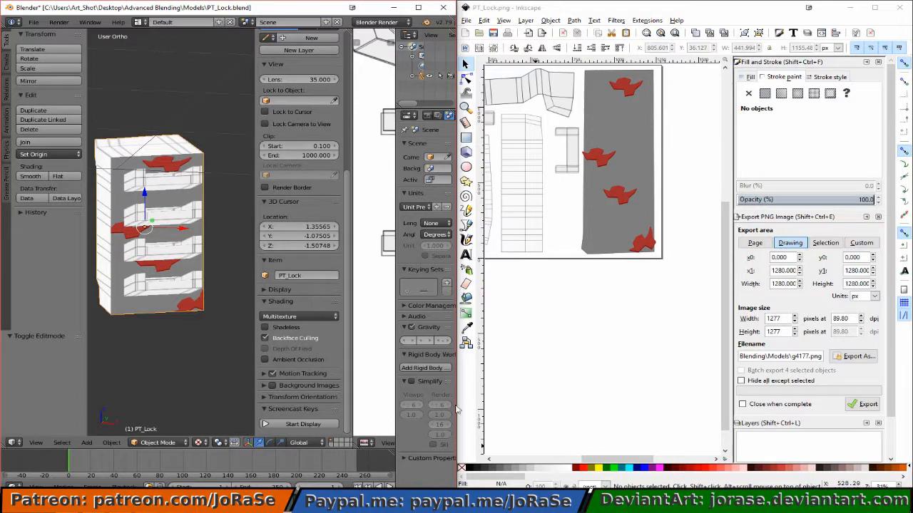
left_click(591, 459)
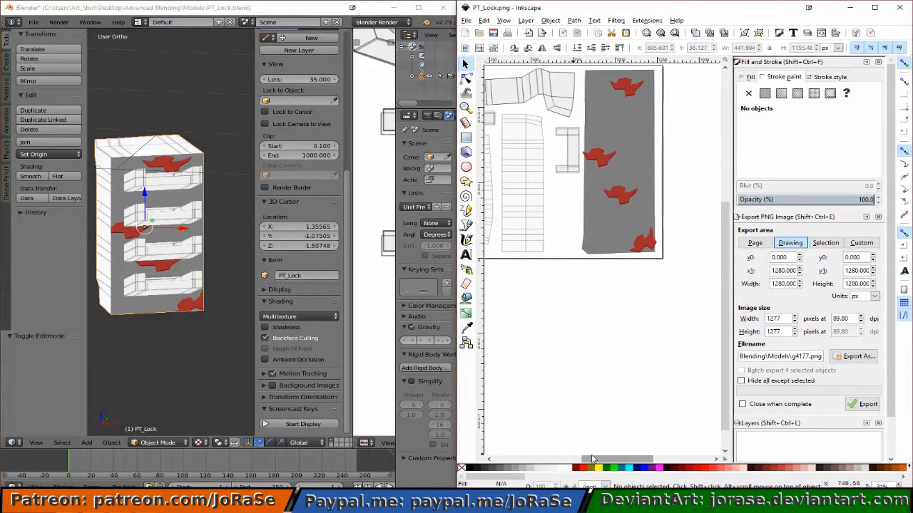
left_click_drag(591, 459, 567, 458)
scroll(653, 356, "up", 2)
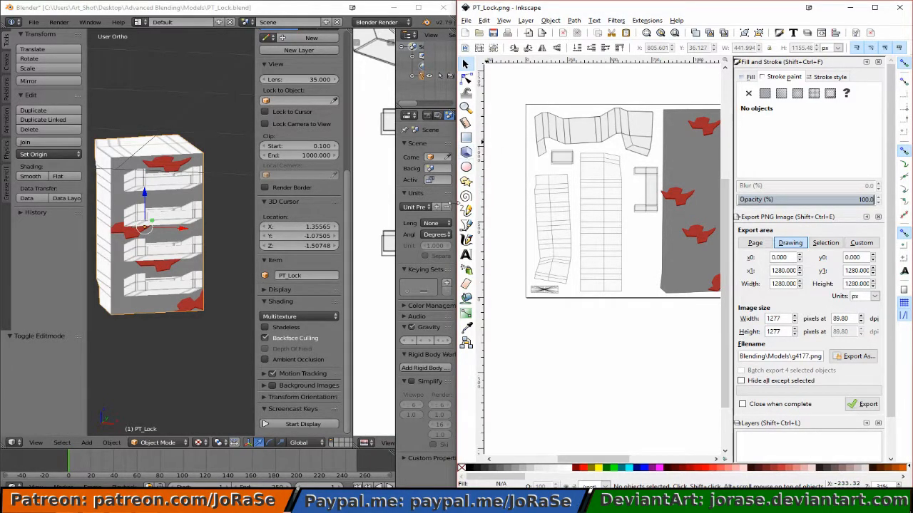
left_click(466, 210)
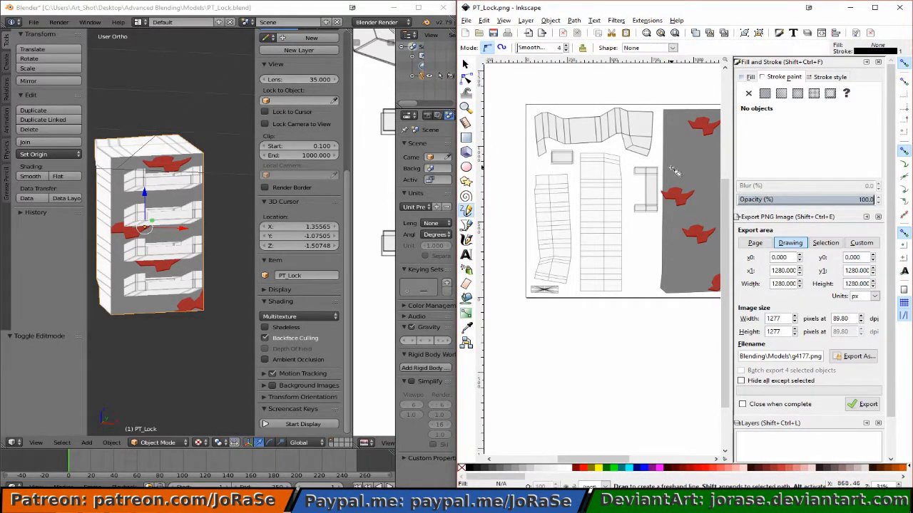
left_click_drag(657, 163, 651, 229)
left_click(659, 228)
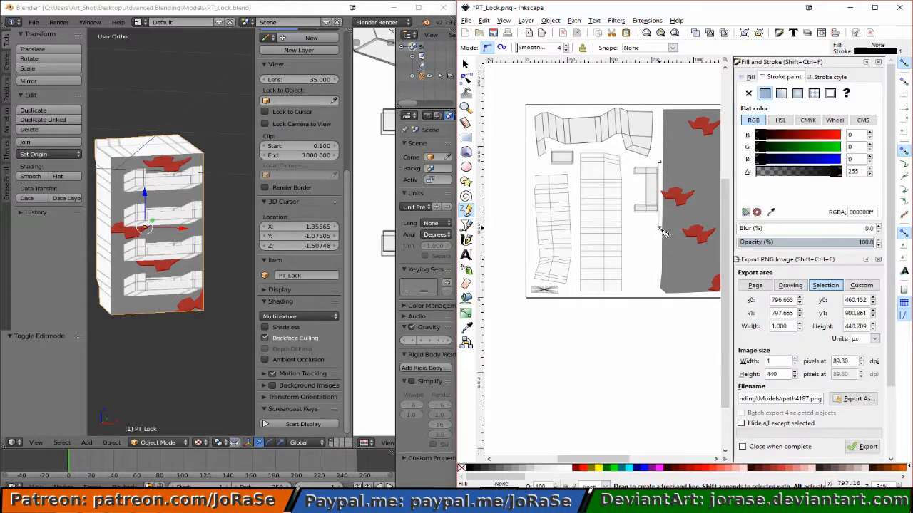
left_click(658, 228)
left_click(630, 216)
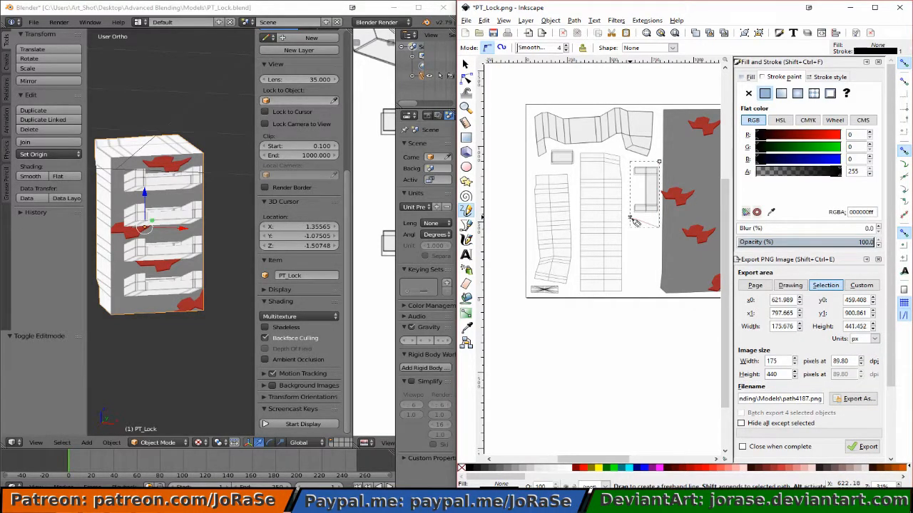
left_click(629, 163)
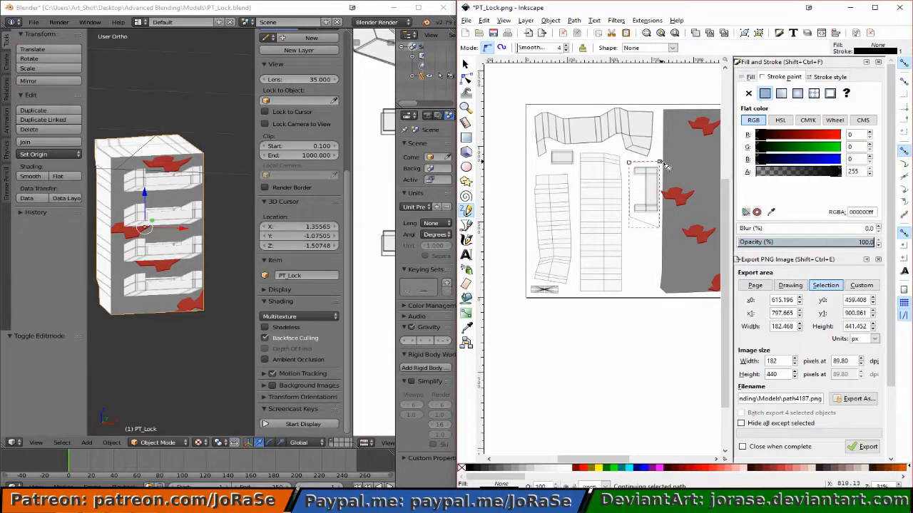
left_click(659, 161)
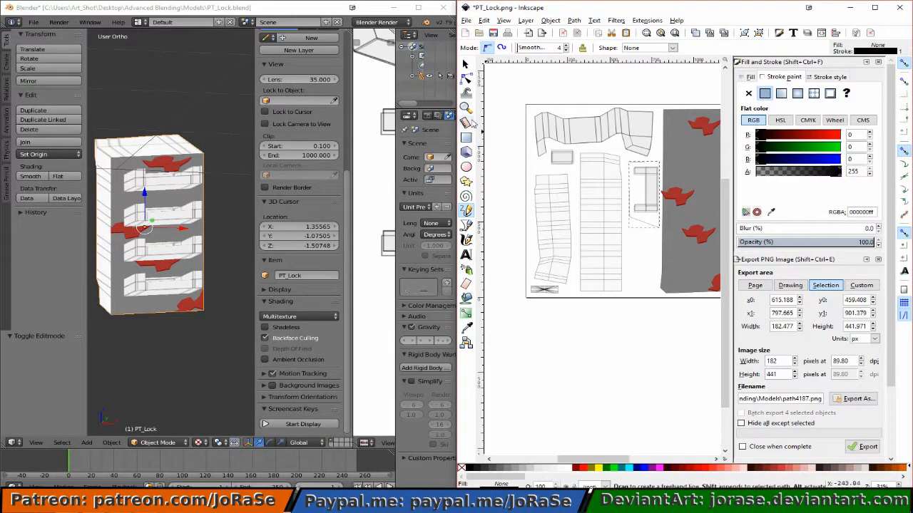
- Fill the four-sided shape with a muted blue-grey palette colour and remove its stroke
left_click(465, 64)
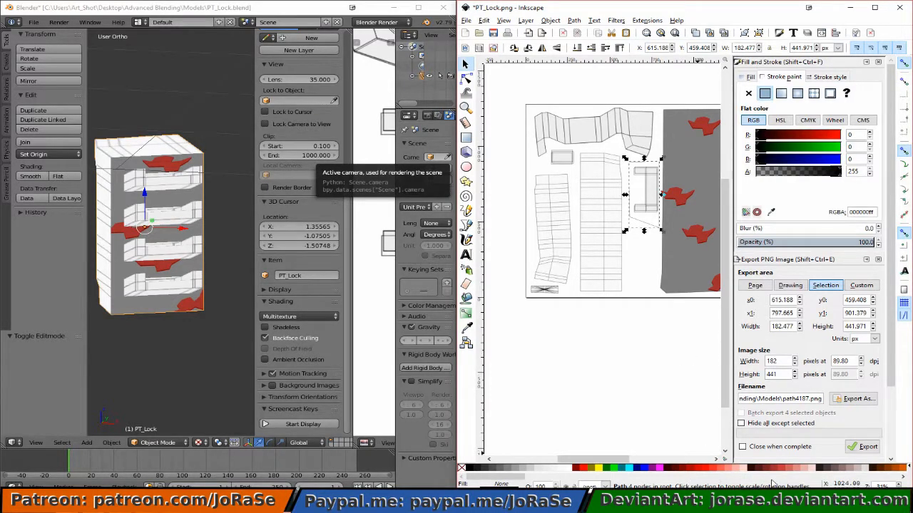
scroll(588, 471, "down", 5)
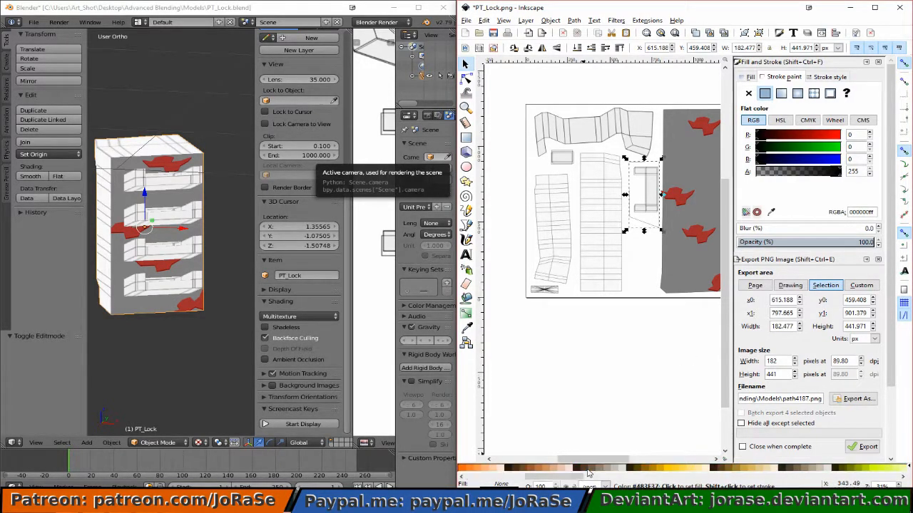
scroll(589, 472, "down", 3)
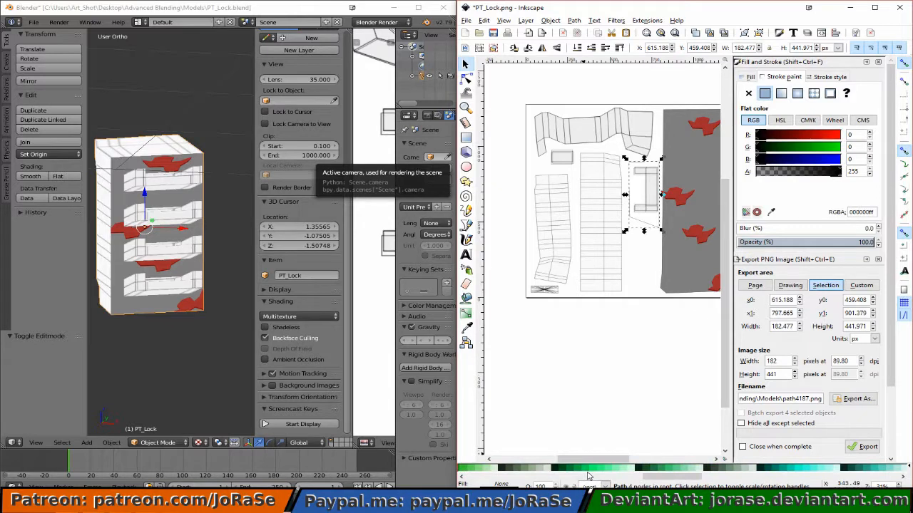
scroll(587, 472, "down", 3)
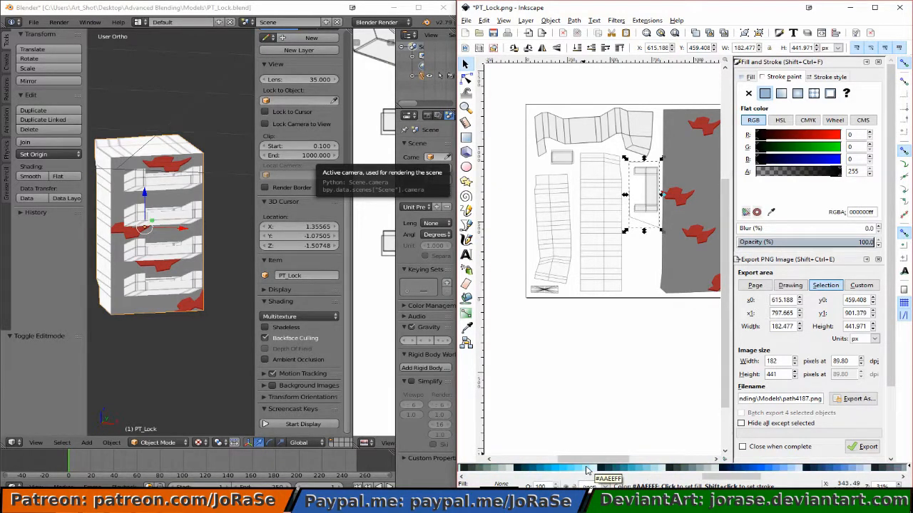
left_click(694, 470)
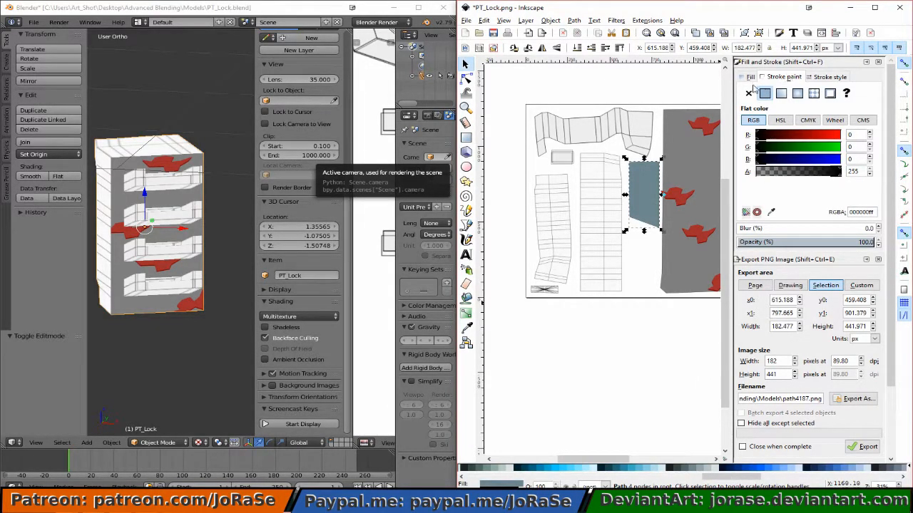
left_click(748, 95)
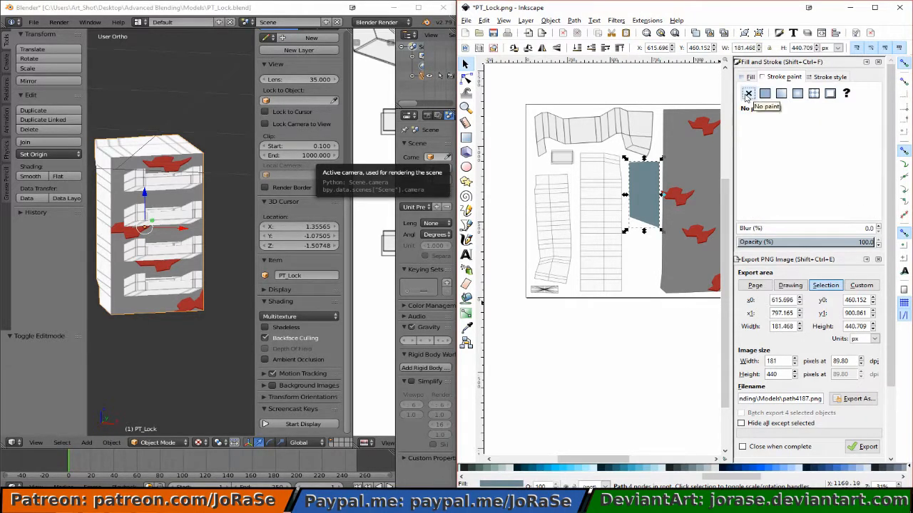
- Save the drawing, switch to Blender and reload the PT_Lock.png image in a widened UV editor with the lock in Edit Mode
left_click(493, 32)
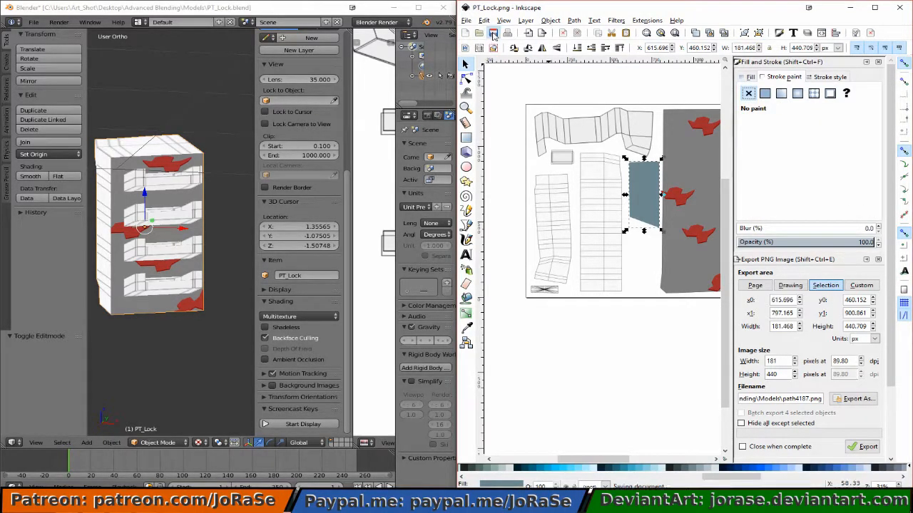
left_click(320, 10)
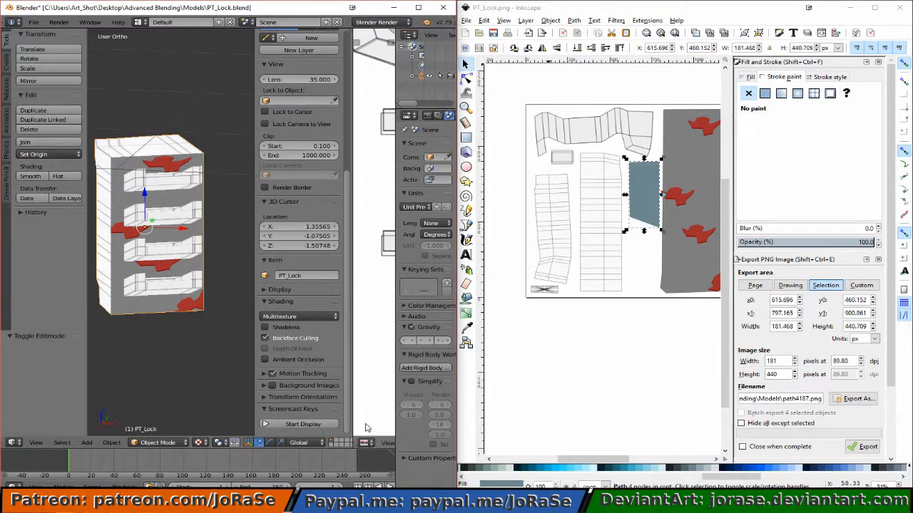
key("Tab")
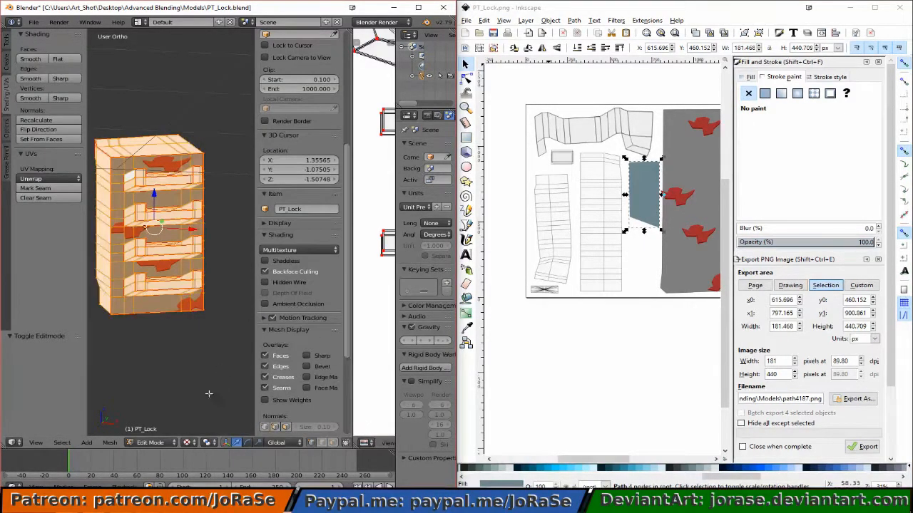
left_click_drag(353, 321, 263, 321)
left_click(349, 443)
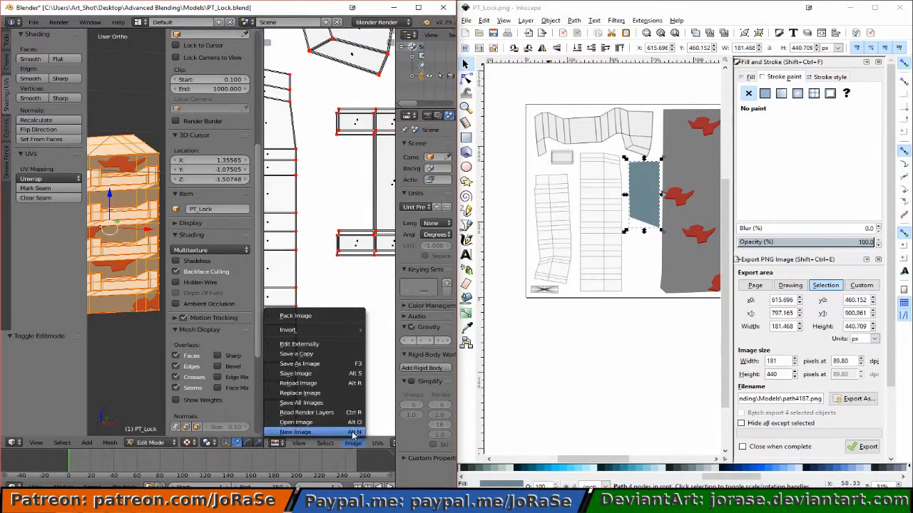
left_click(343, 385)
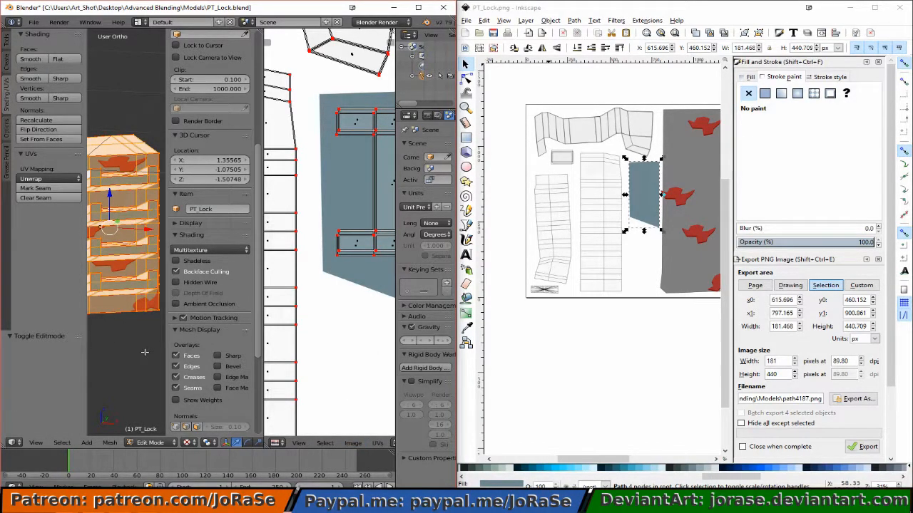
- Return the lock to Object Mode and examine the blue-grey faces on the model and the reloaded texture image
key("Tab")
middle_click_drag(100, 310, 152, 339)
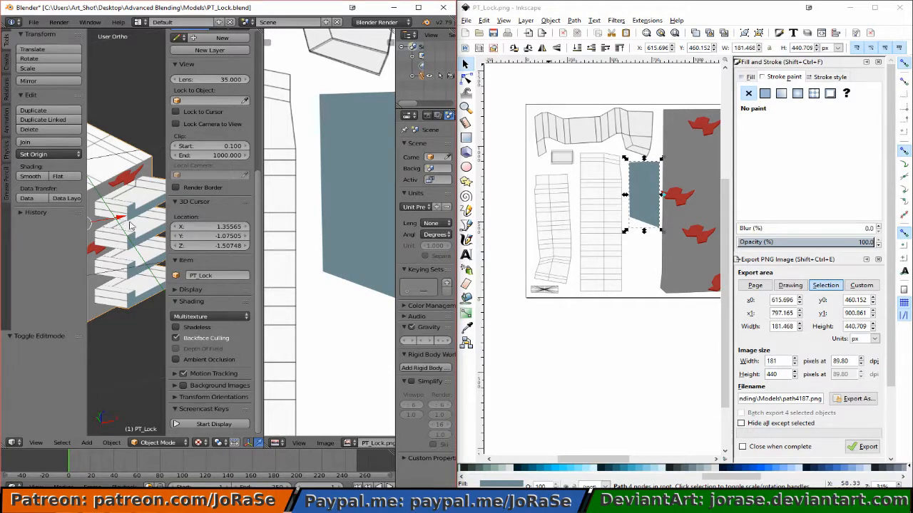
scroll(267, 358, "down", 2)
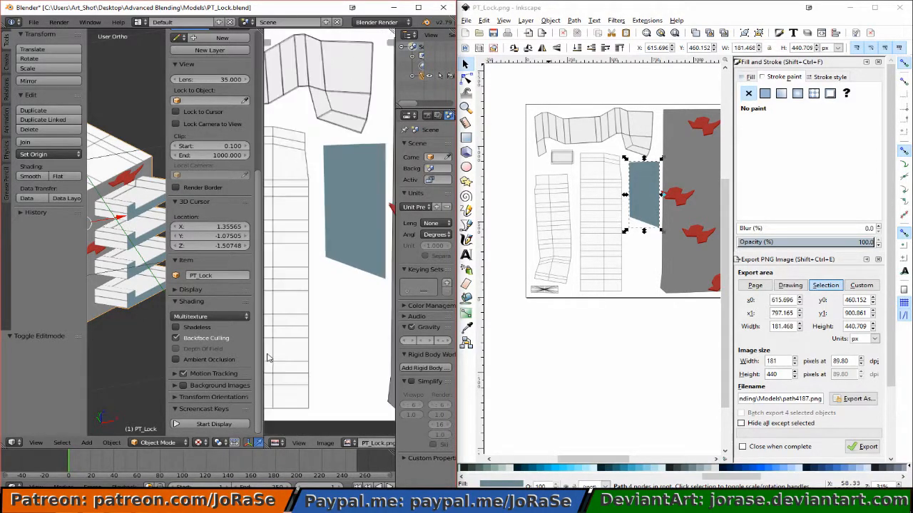
scroll(267, 357, "down", 1)
middle_click_drag(277, 346, 361, 385)
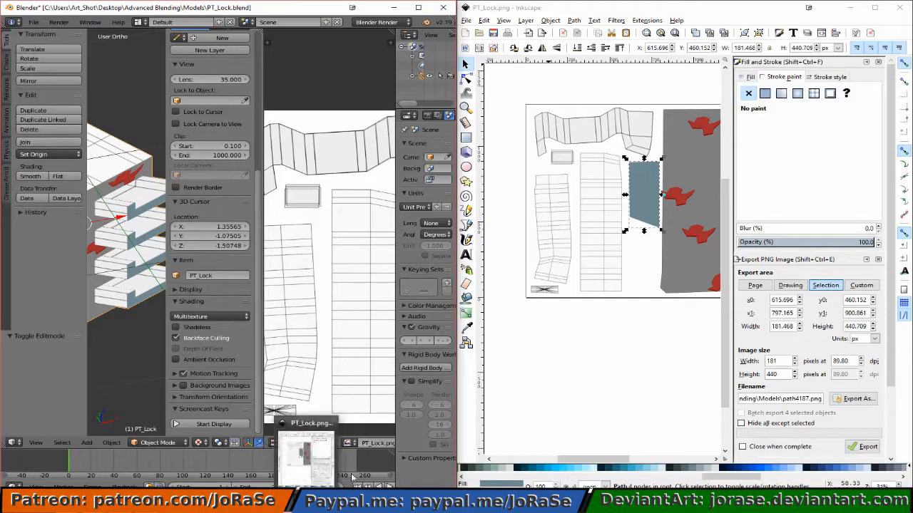
- Put the lock in Edit Mode and turn on synchronised selection between the UV layout and the mesh
key("Tab")
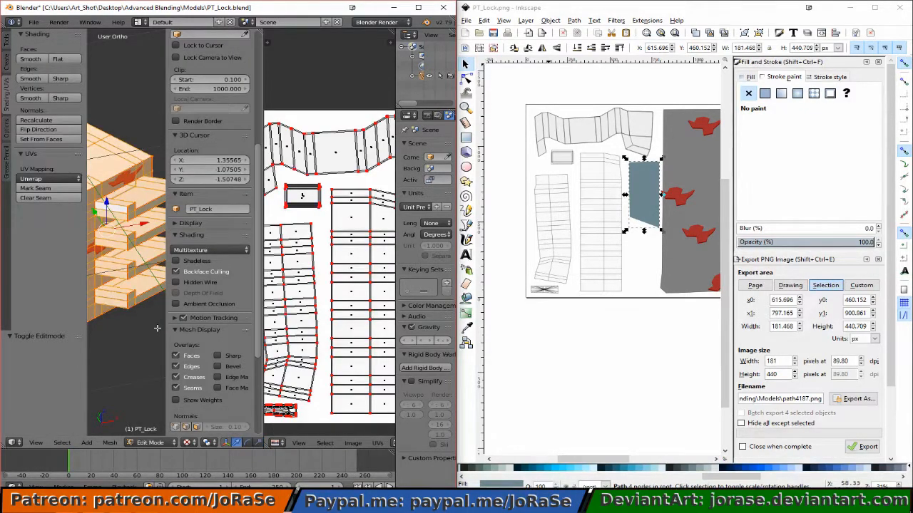
scroll(347, 449, "down", 6)
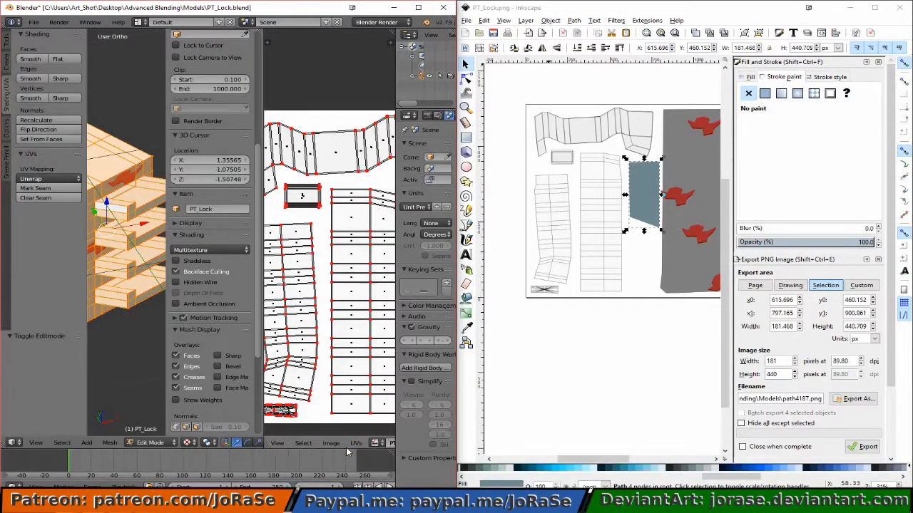
scroll(342, 448, "down", 5)
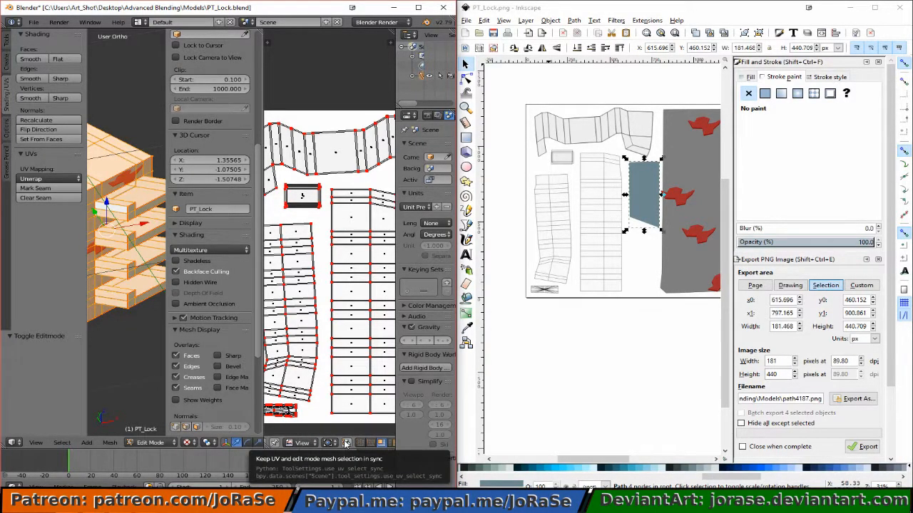
left_click(345, 443)
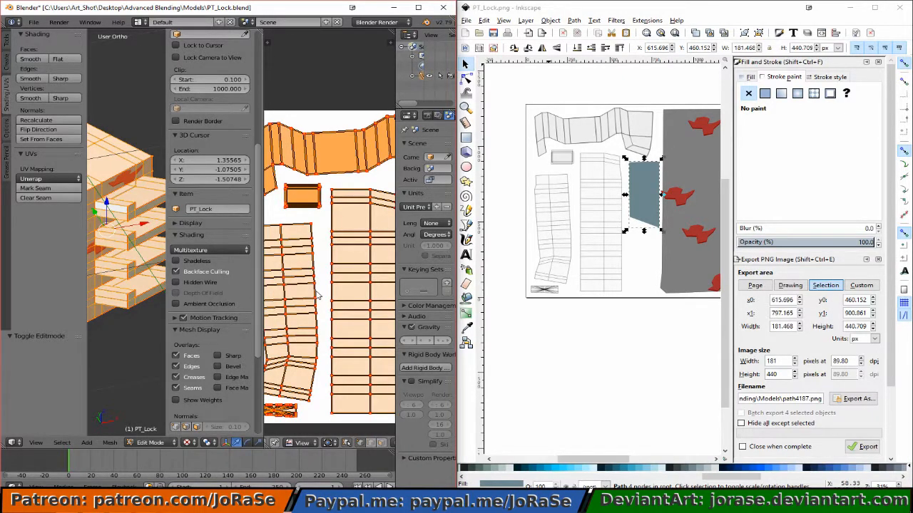
- Select only the small rectangular UV island and inspect which faces of the lock it covers
key("a")
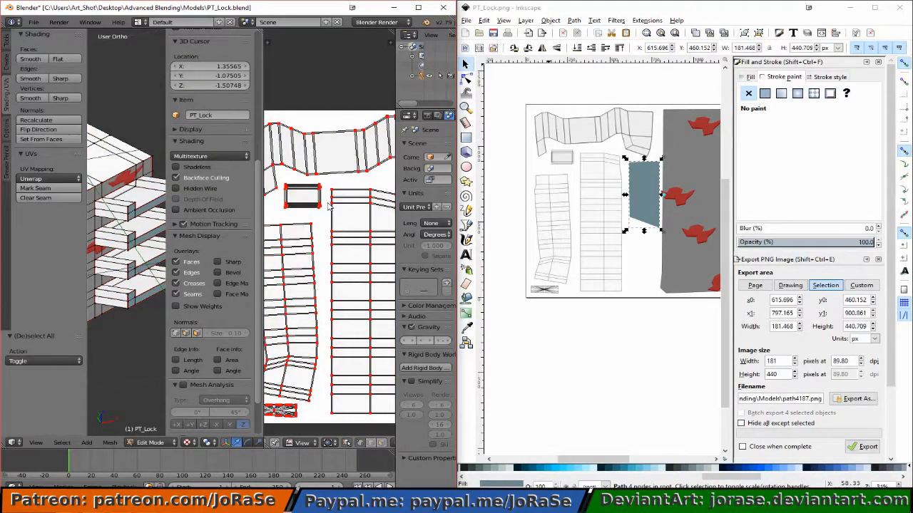
key("b")
left_click_drag(283, 174, 328, 216)
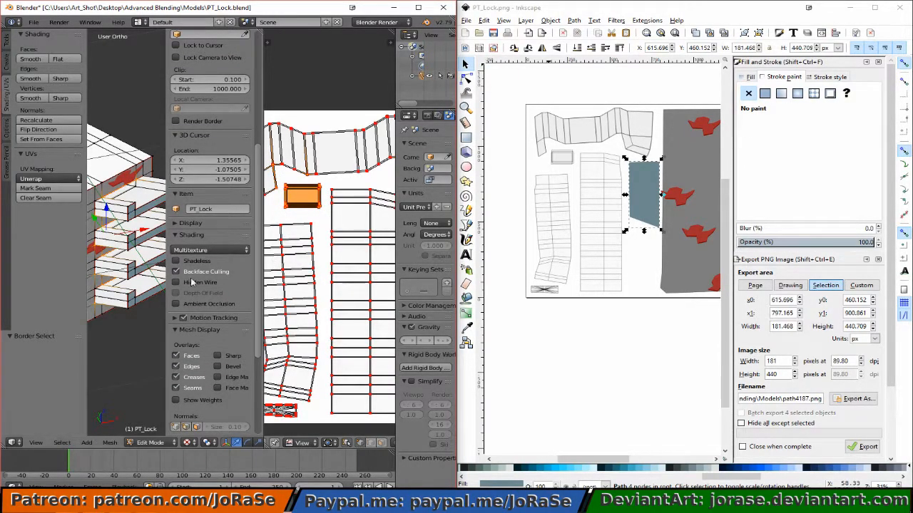
middle_click_drag(129, 340, 161, 316)
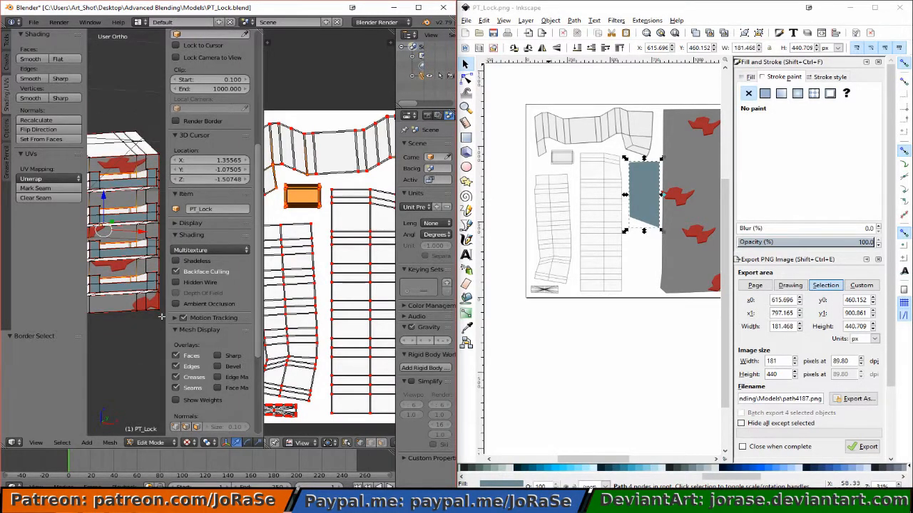
- Clear the selection, box-select the wavy strip at the top of the UV layout and inspect its faces on the lock
key("a")
scroll(328, 300, "down", 2)
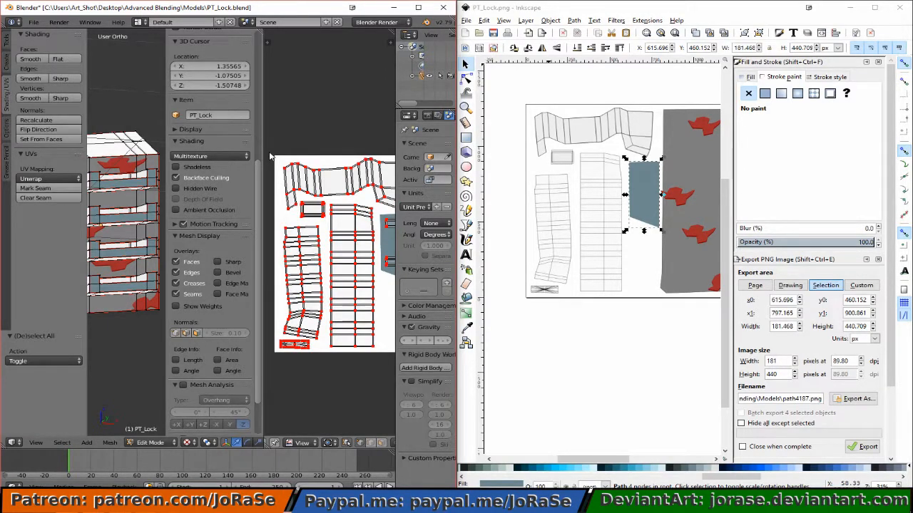
key("b")
left_click_drag(280, 150, 362, 197)
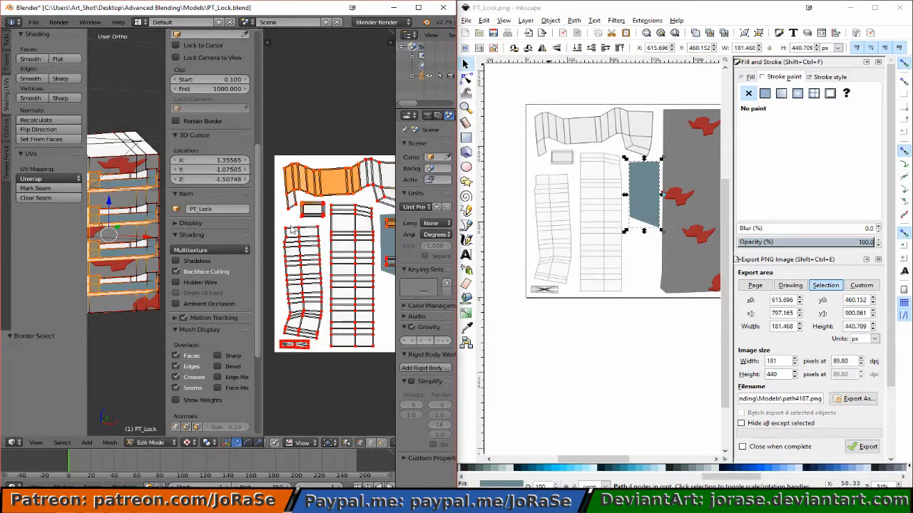
middle_click_drag(144, 321, 110, 336)
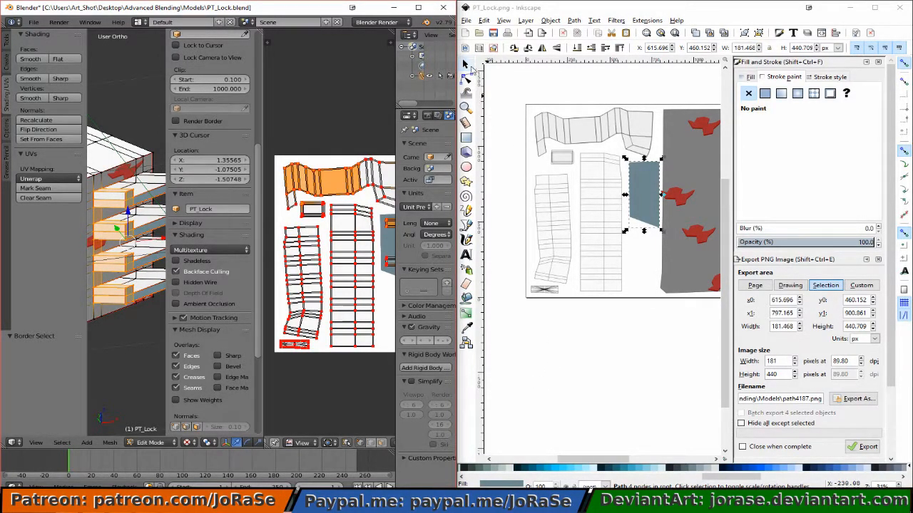
- In Inkscape, draw a closed straight-sided outline around the wavy UV strip, about 750 by 387 px, skirting the small rectangular island
left_click(466, 209)
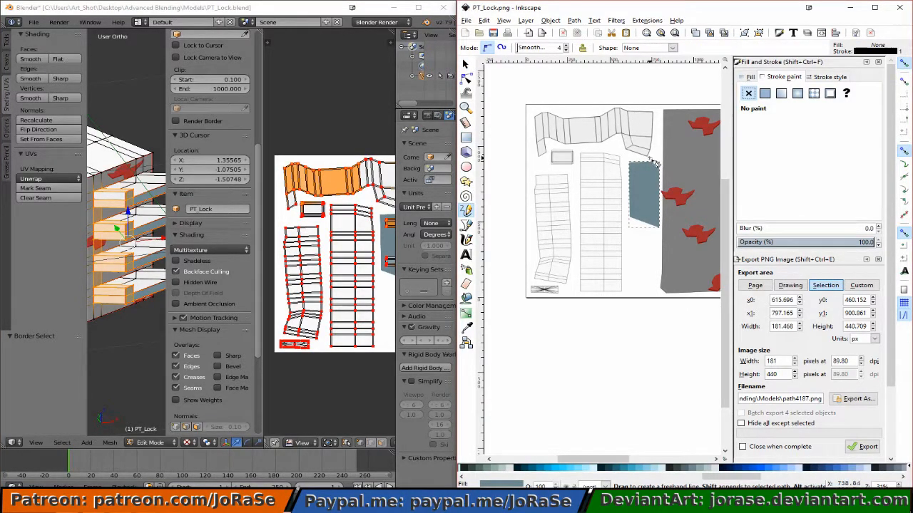
mouse_move(651, 155)
left_mouse_down()
mouse_move(659, 133)
mouse_move(659, 141)
left_mouse_up()
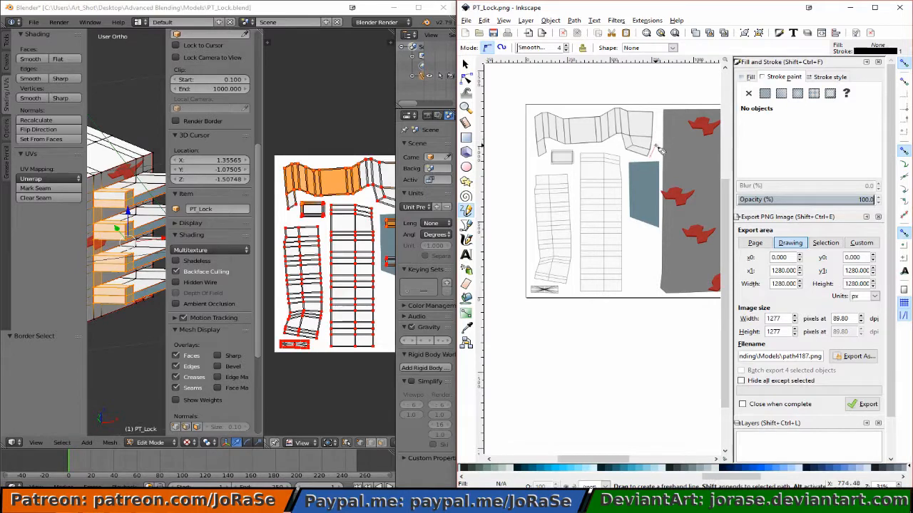
double_click(655, 146)
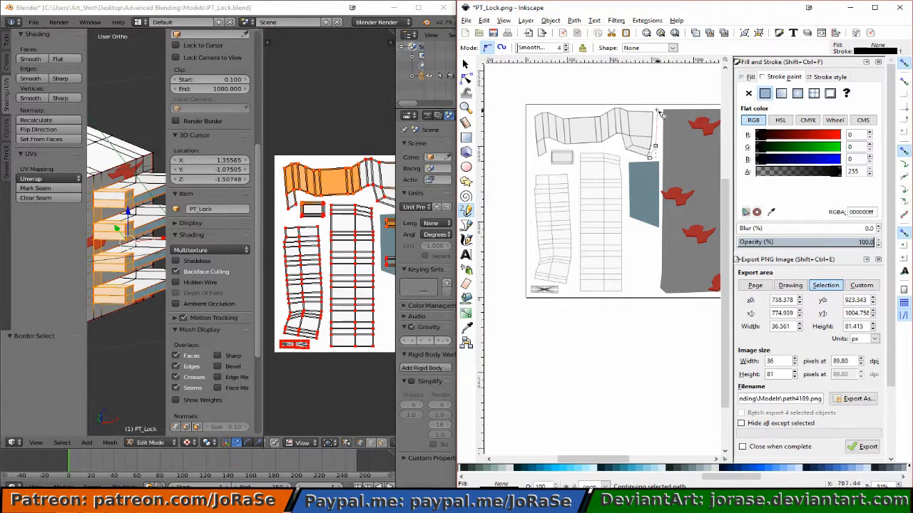
left_click(661, 113)
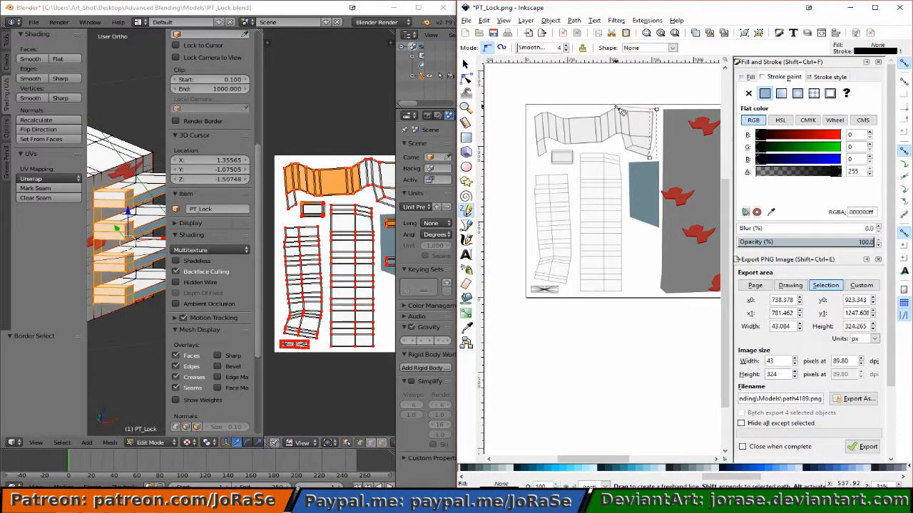
left_click(616, 108)
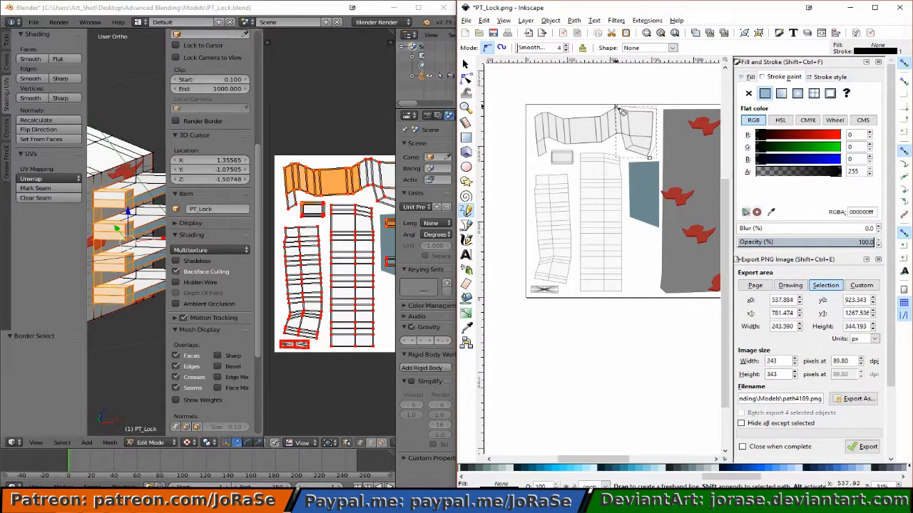
left_click(634, 163)
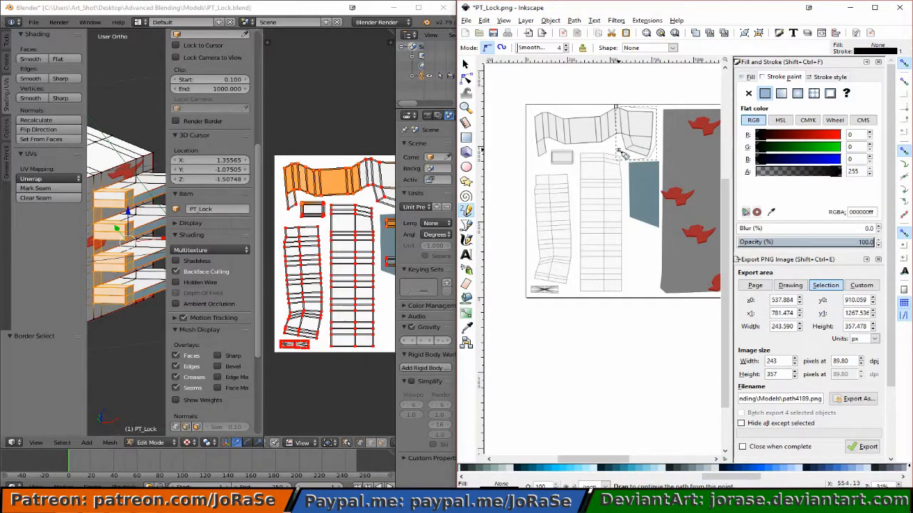
left_click(592, 148)
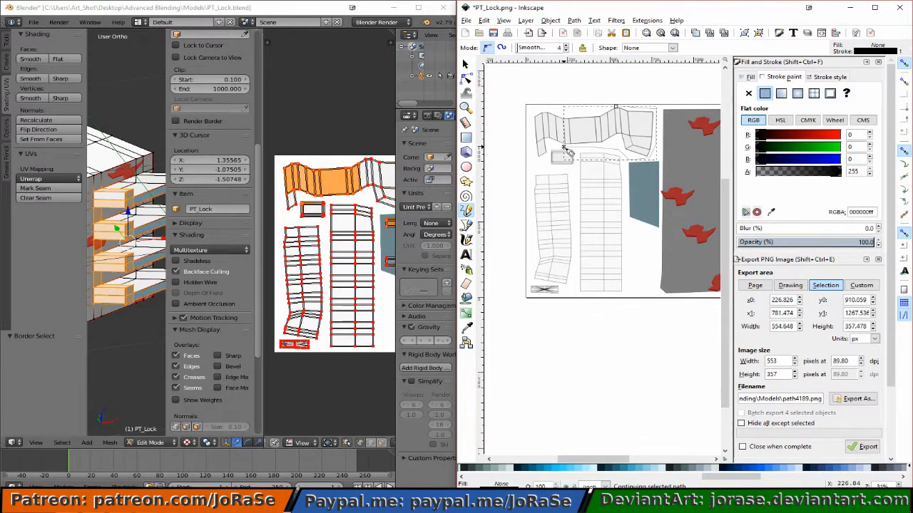
left_click(563, 149)
left_click(549, 148)
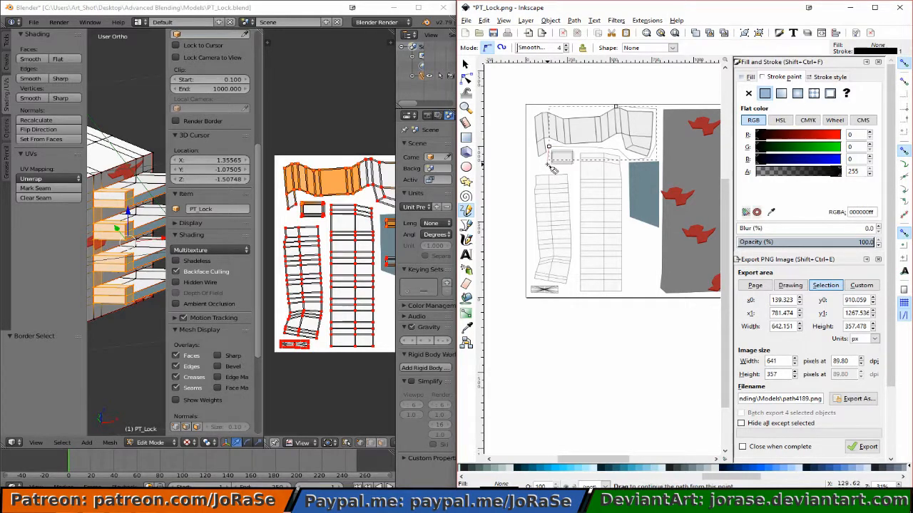
left_click(546, 165)
left_click(531, 163)
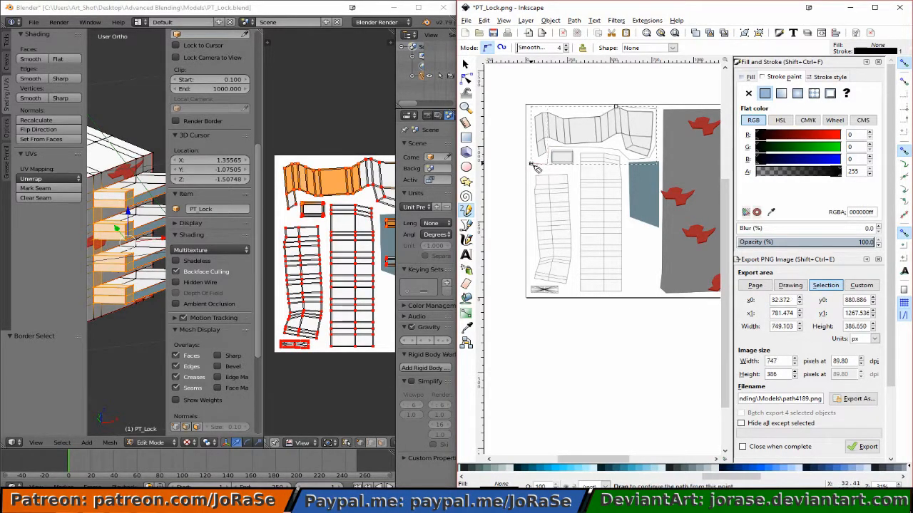
left_click(532, 107)
left_click(618, 107)
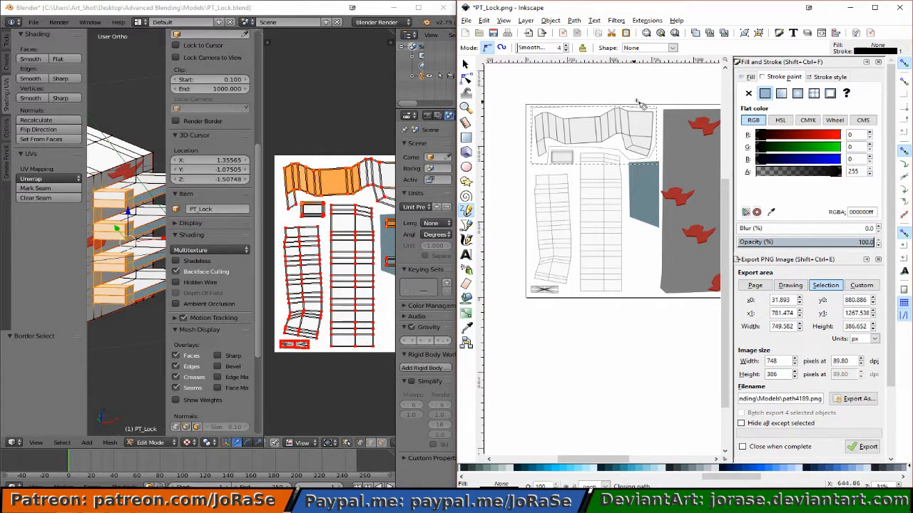
- Fill the new outline with the same blue-grey as the neighbouring shape, remove its stroke and deselect it
left_click(466, 65)
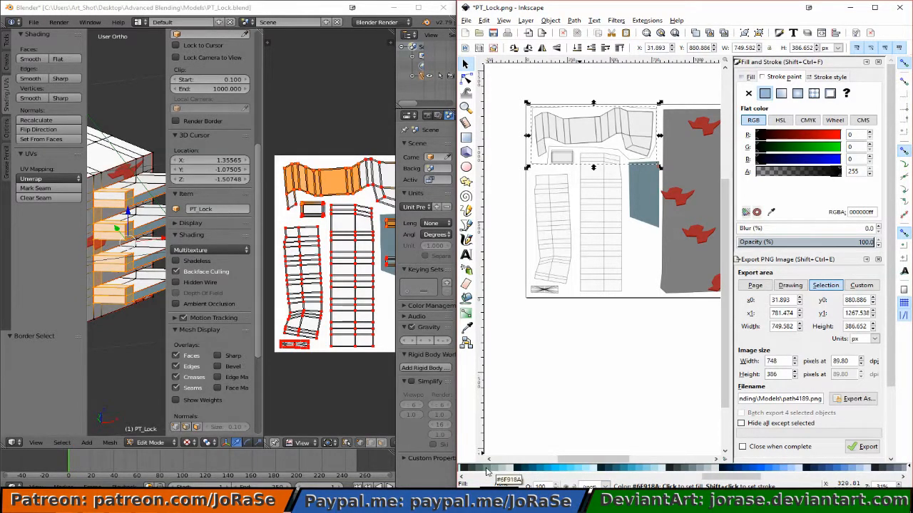
left_click(692, 469)
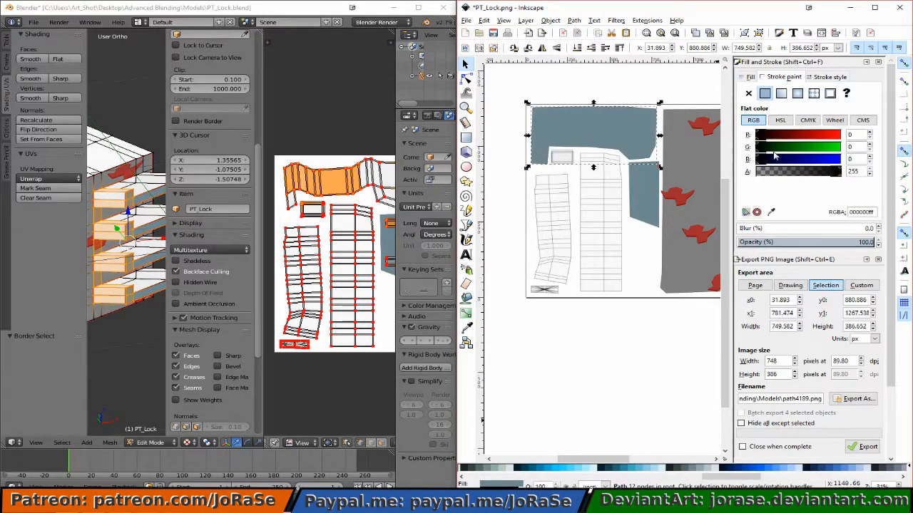
left_click(749, 93)
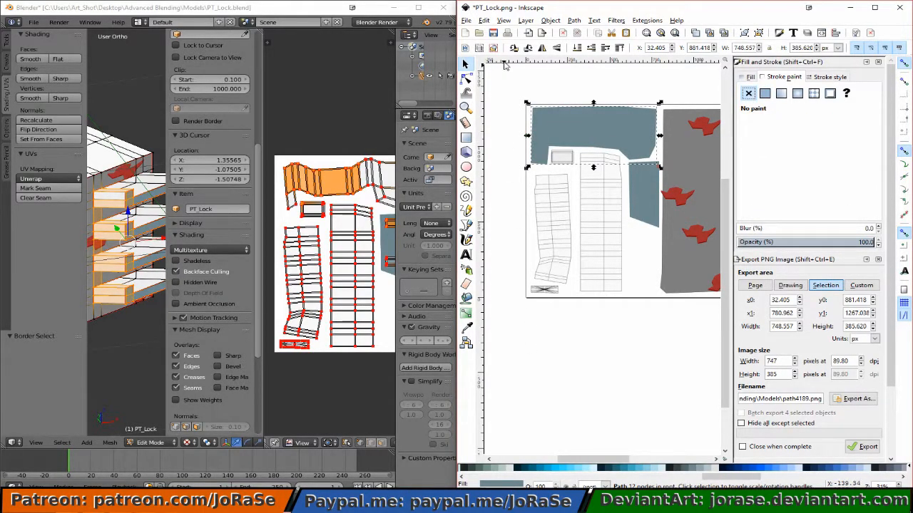
left_click(508, 347)
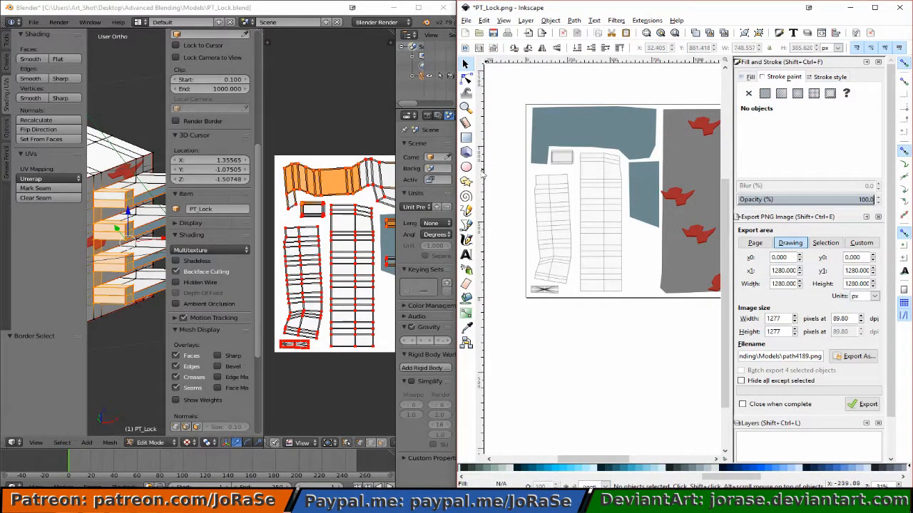
- Draw a closed four-sided outline around the small rectangular UV island, about 166 by 173 px
left_click(467, 211)
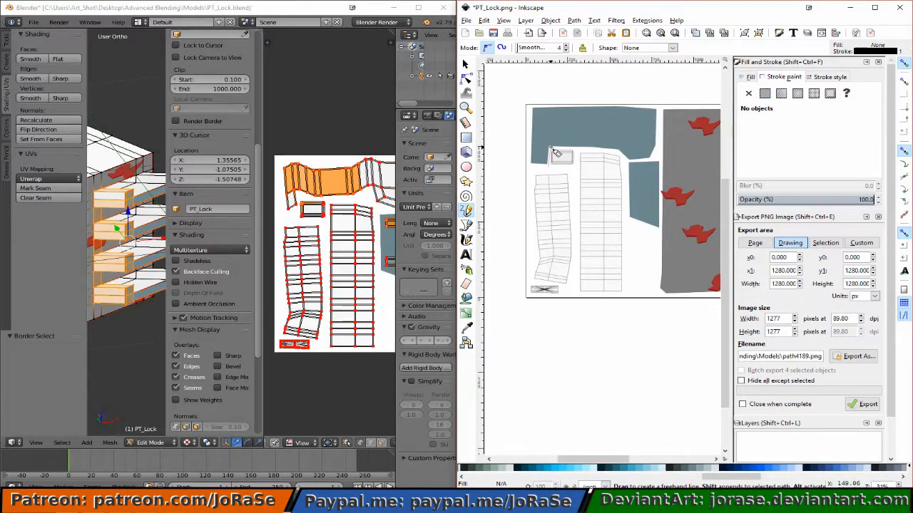
left_click_drag(551, 149, 548, 167)
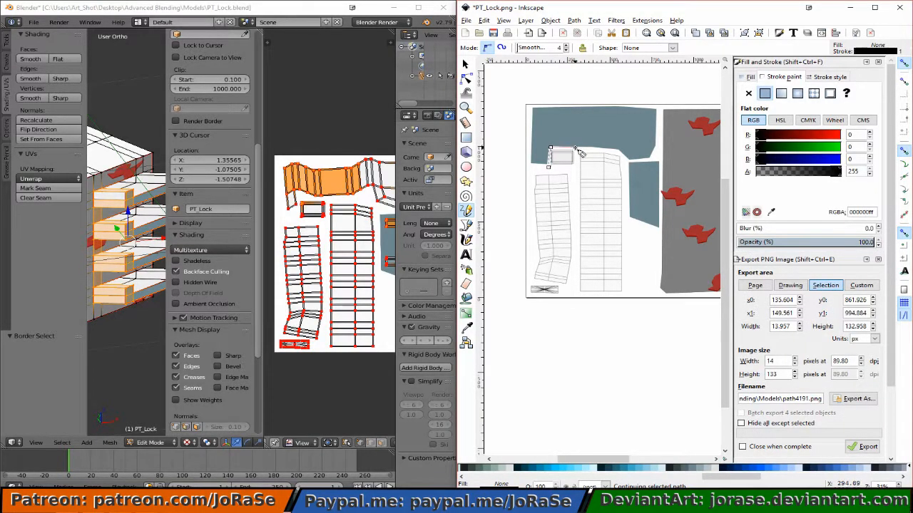
left_click(576, 148)
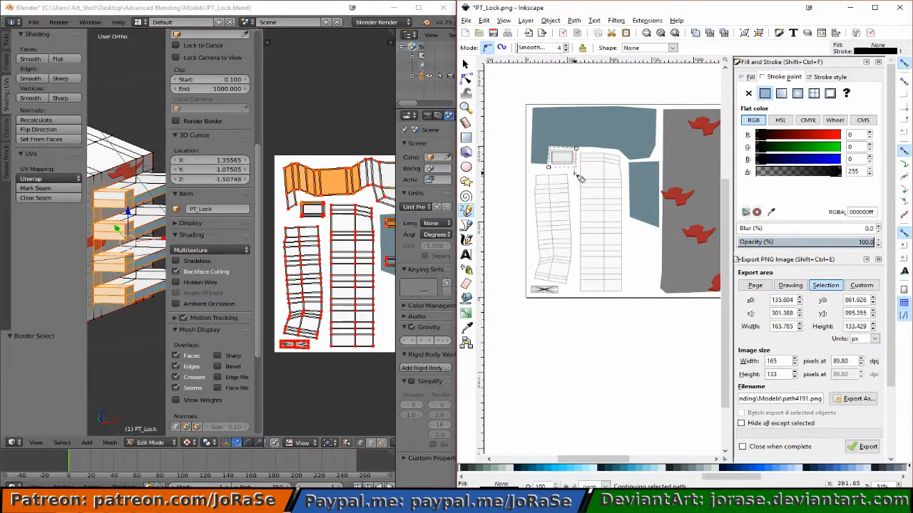
left_click(578, 178)
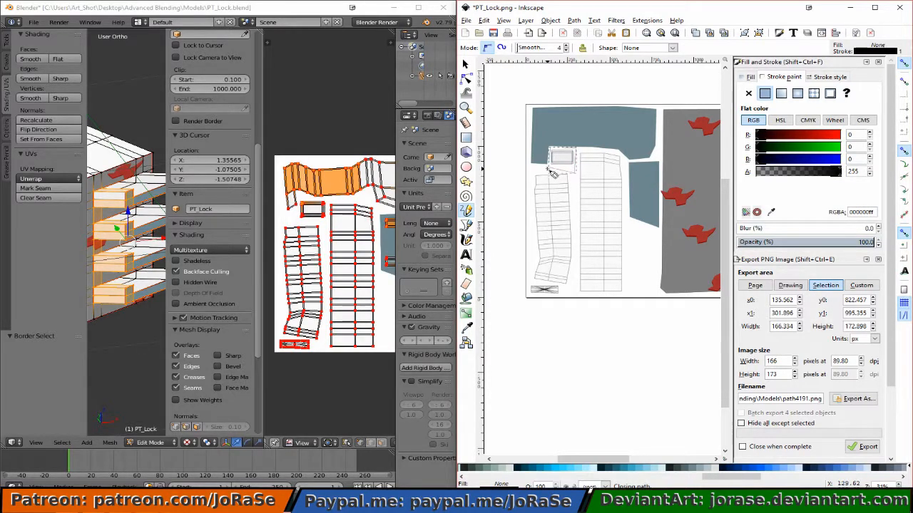
left_click(552, 174)
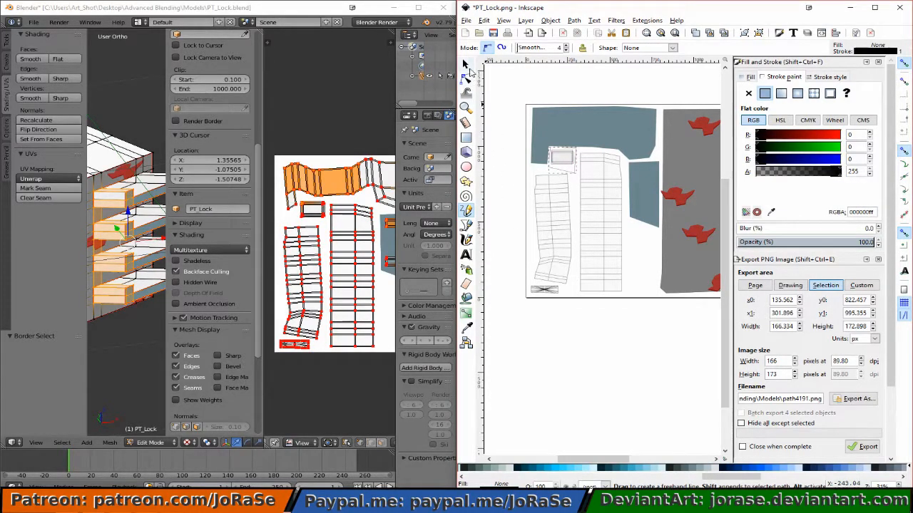
- Fill the four-sided shape with black, remove its stroke and save PT_Lock.png
left_click(466, 65)
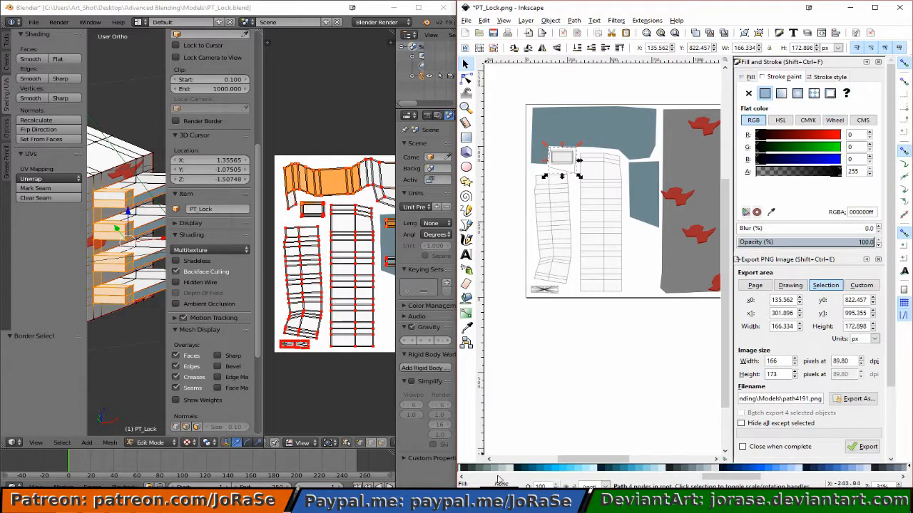
scroll(500, 468, "up", 4)
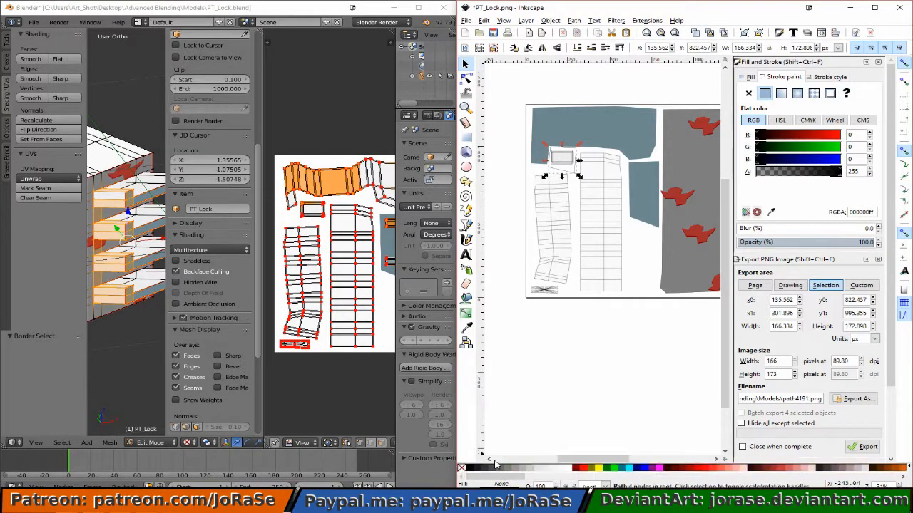
left_click(471, 468)
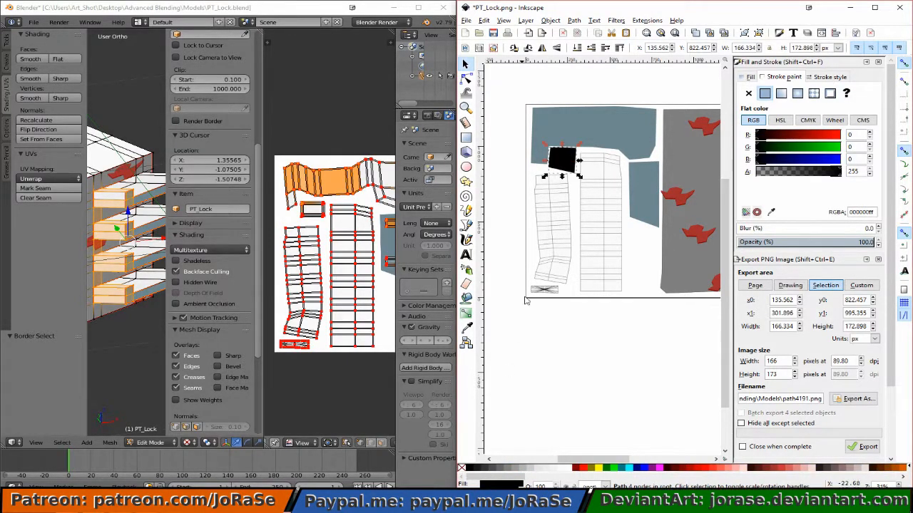
left_click(748, 93)
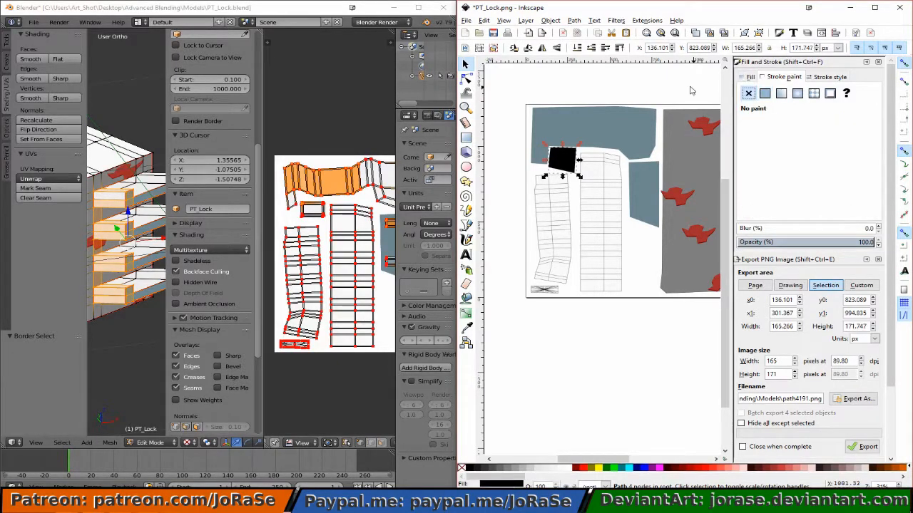
left_click(495, 33)
- Switch to Blender and reload the PT_Lock.png image in the UV editor
left_click(320, 14)
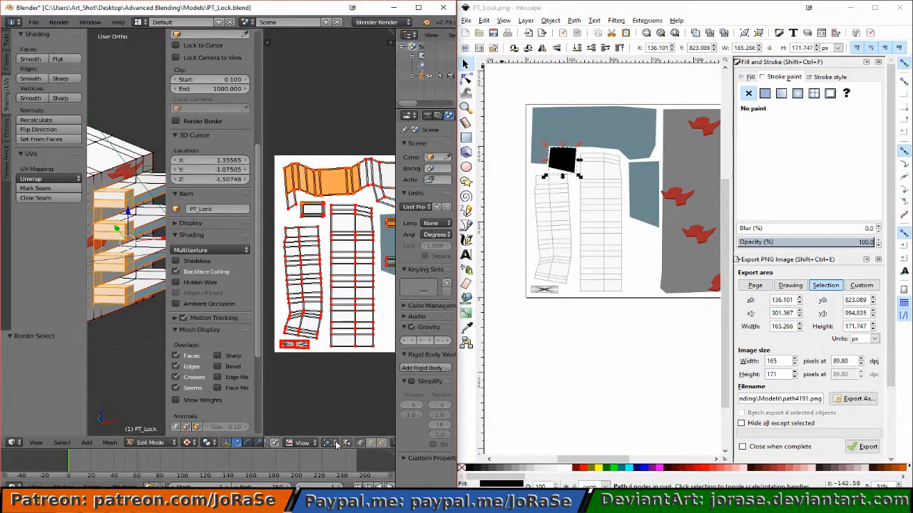
scroll(337, 448, "up", 4)
scroll(325, 457, "up", 3)
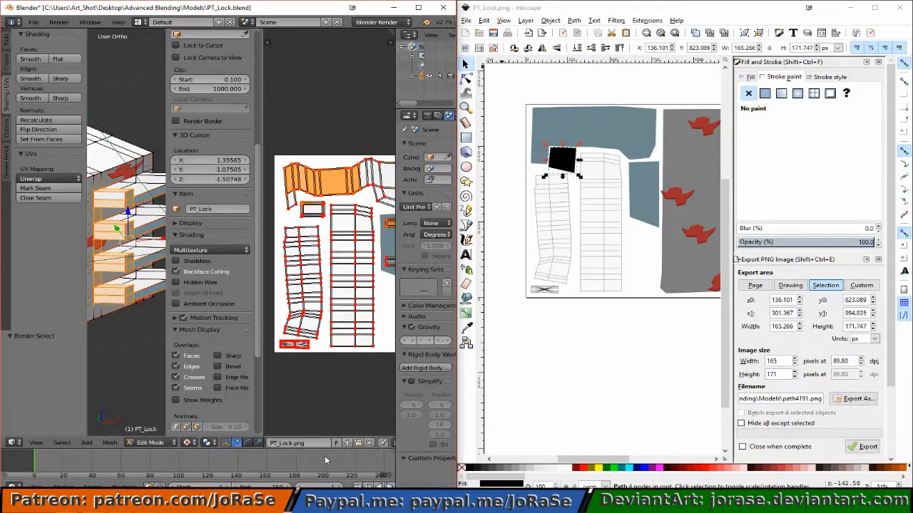
scroll(337, 446, "up", 2)
scroll(340, 452, "up", 4)
scroll(343, 446, "up", 3)
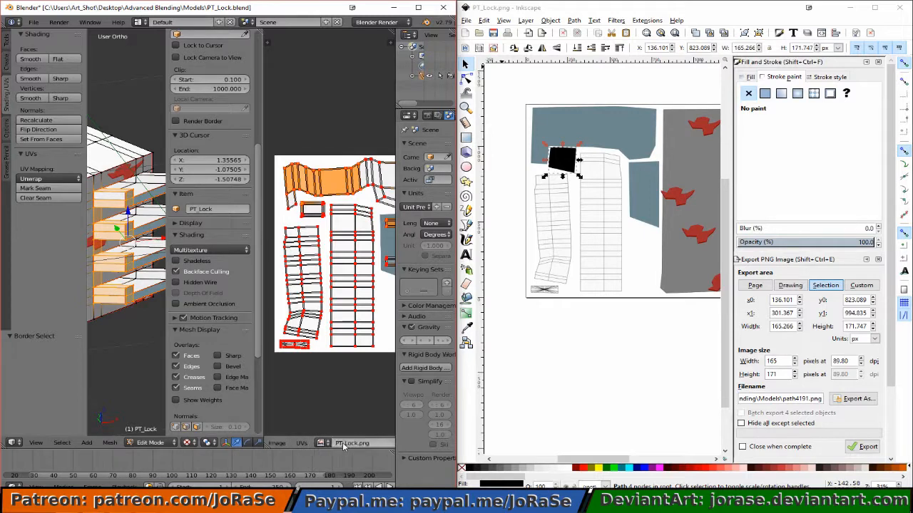
left_click(344, 445)
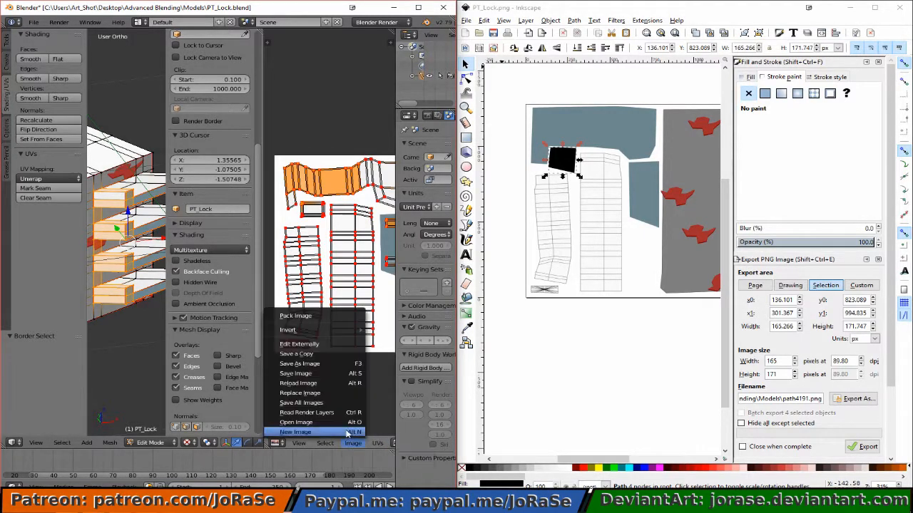
left_click(337, 382)
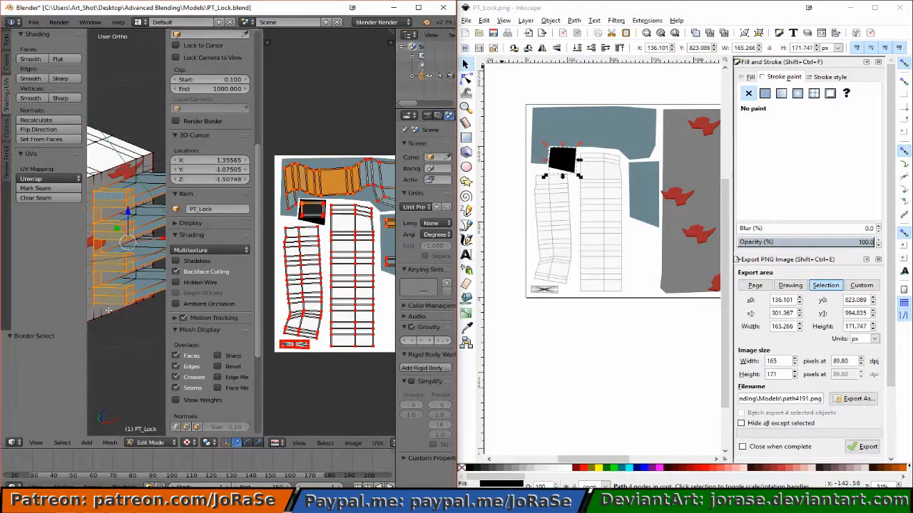
- Return the lock to Object Mode and examine the updated texture on the model from another side
key("Tab")
scroll(131, 359, "down", 3)
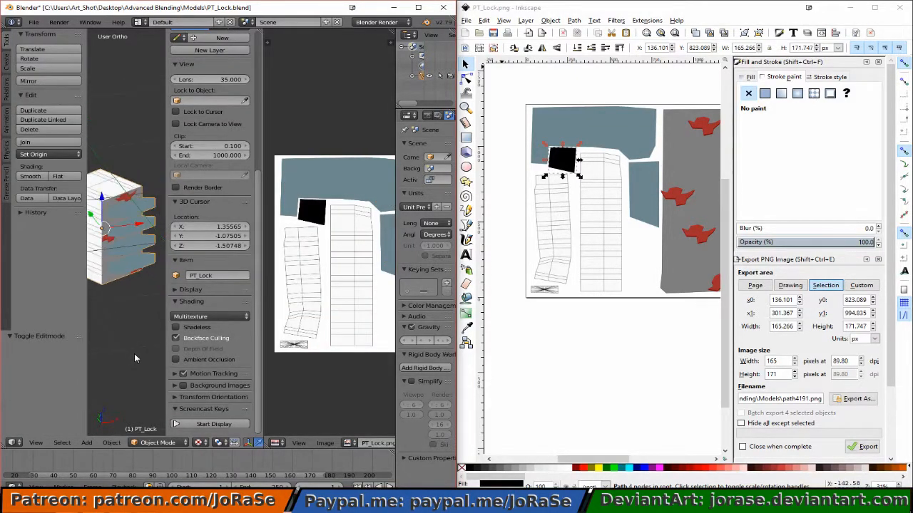
middle_click_drag(134, 354, 155, 375)
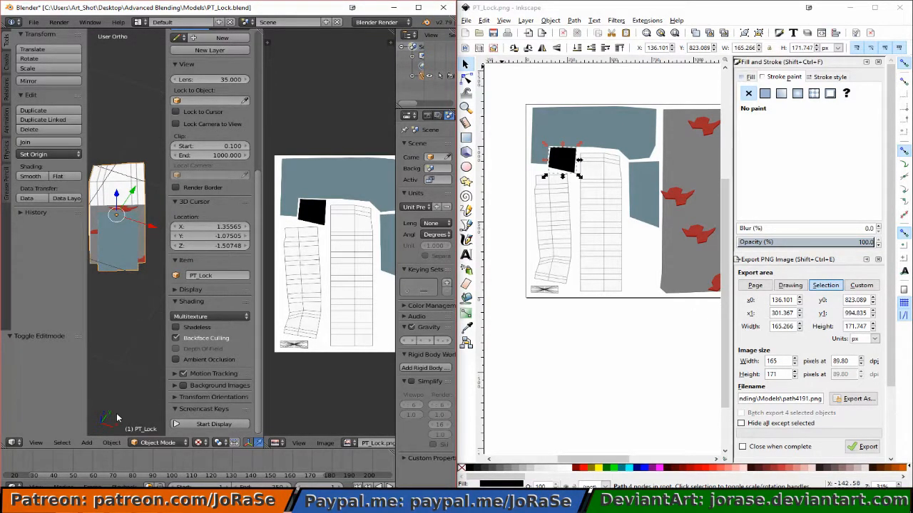
- Put the lock back in Edit Mode and widen the 3D view at the expense of the UV editor
key("Tab")
key("Tab")
key("Tab")
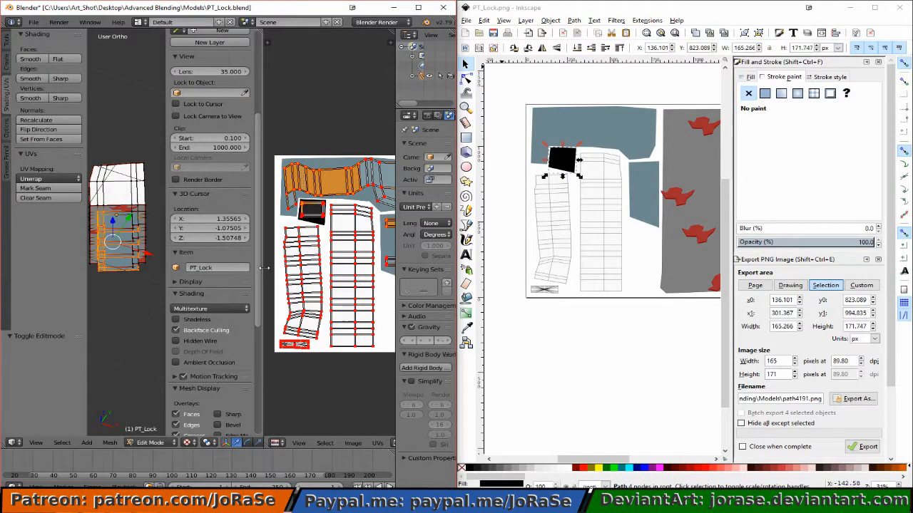
left_click_drag(273, 278, 376, 281)
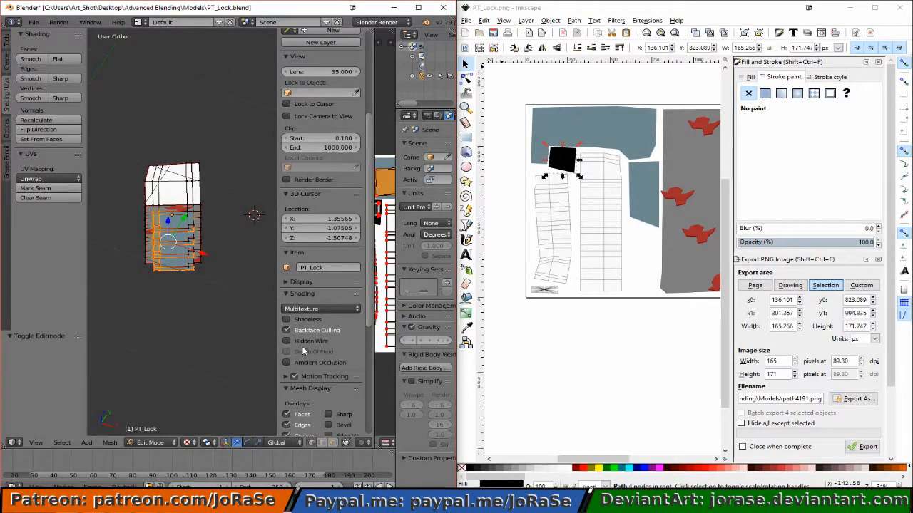
- Clear the selection and, in face select mode, select the large inner faces of the four stacked openings on the lock
key("a")
scroll(167, 385, "up", 6)
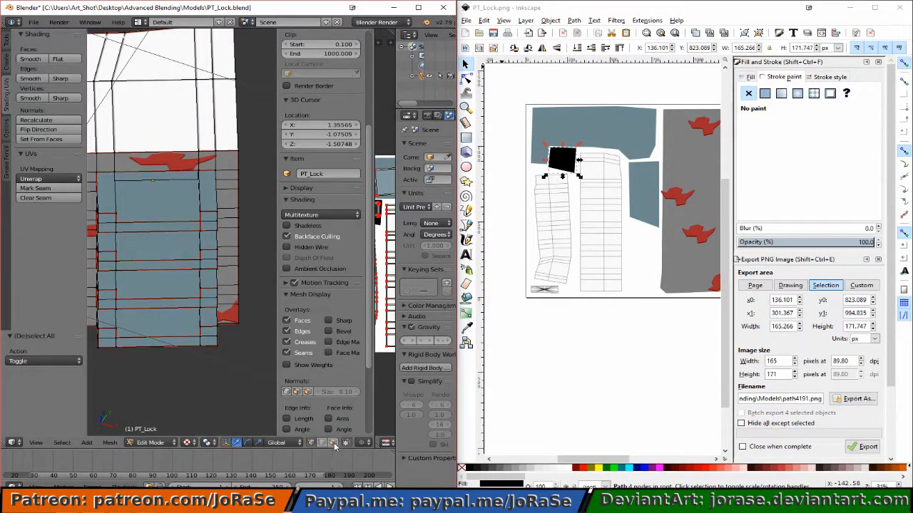
right_click(152, 200)
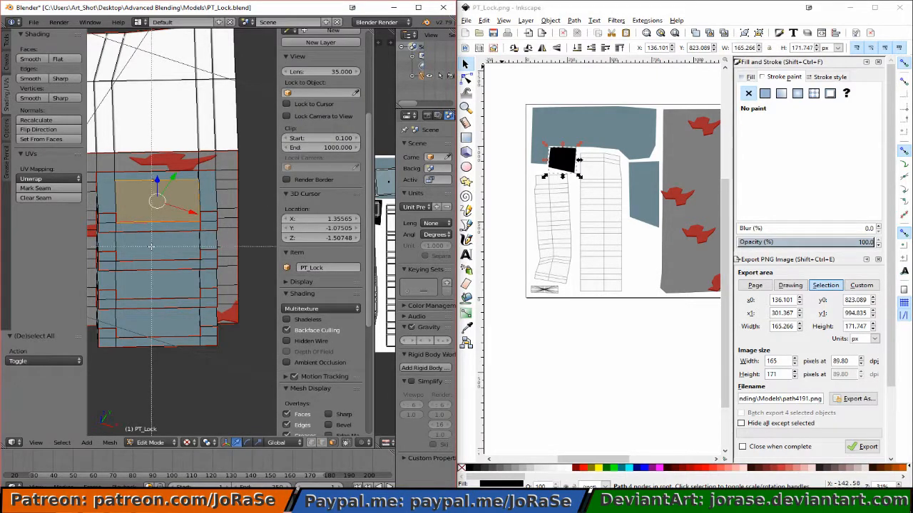
right_click(152, 250, "shift")
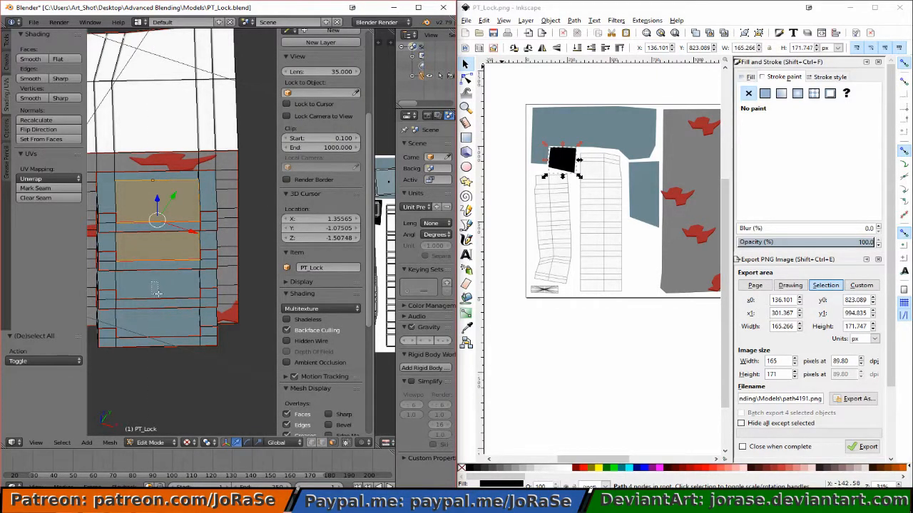
right_click(156, 293, "shift")
right_click(177, 332, "shift")
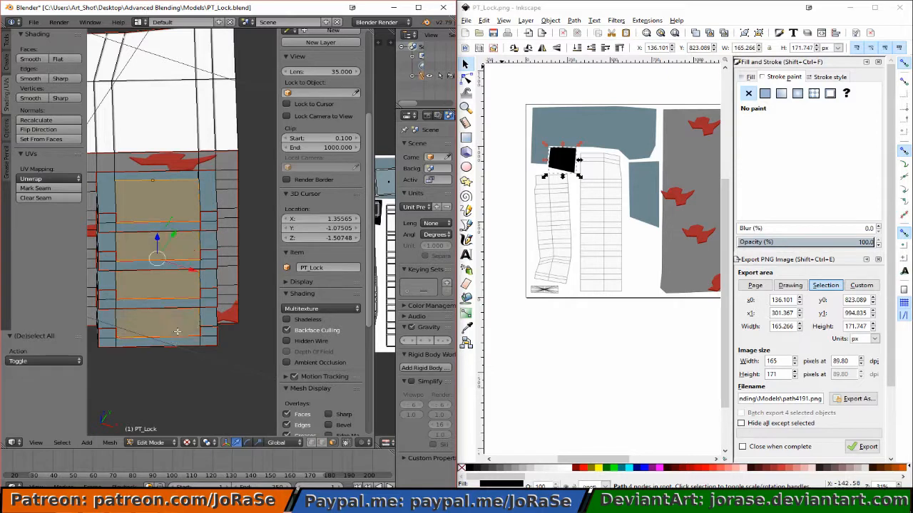
- Add the narrow face along the upper edge inside each of the four openings to the selection
middle_click_drag(218, 293, 211, 268)
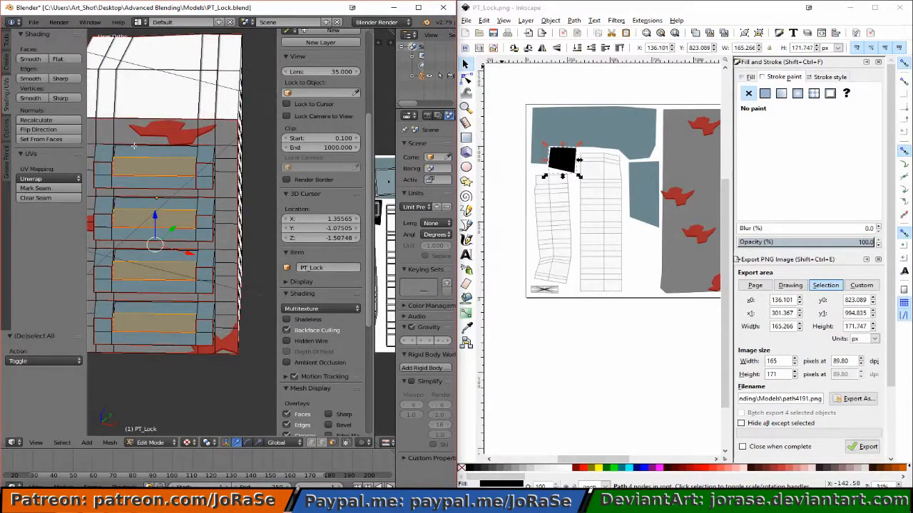
key("b")
left_click_drag(154, 150, 162, 157)
key("b")
left_click_drag(146, 202, 151, 207)
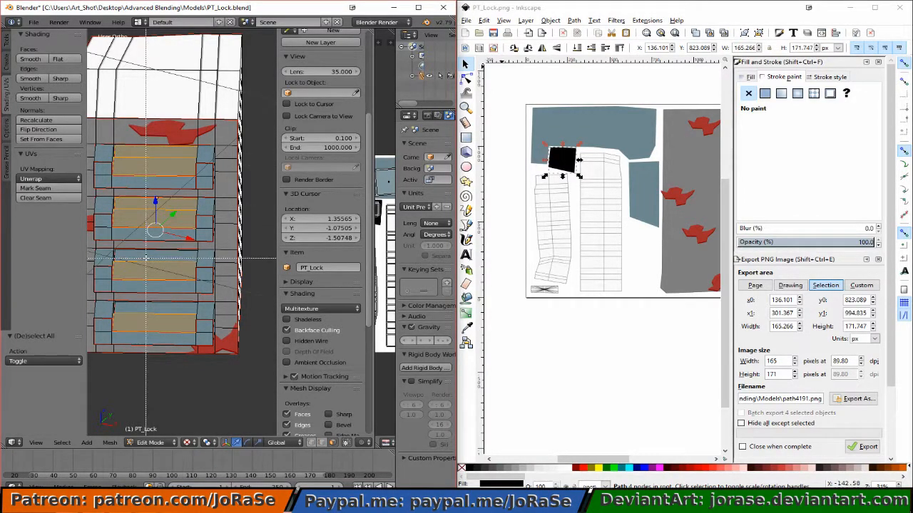
left_click_drag(146, 249, 151, 265)
key("b")
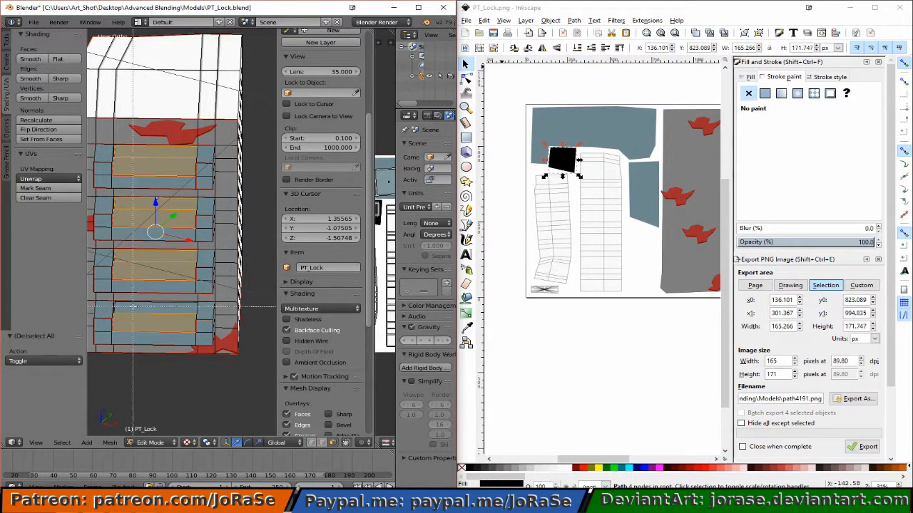
left_click_drag(139, 299, 152, 305)
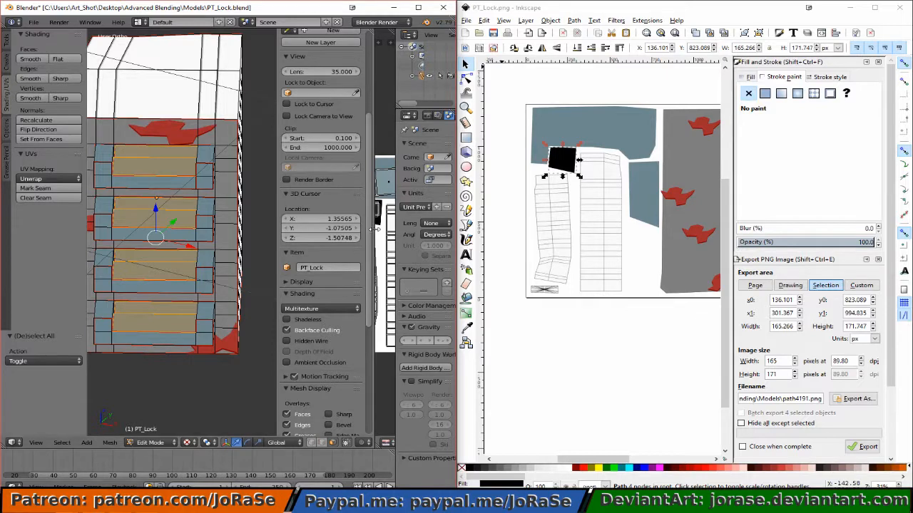
- Widen the UV editor again, and in Inkscape lower the large blue shape's opacity to 55% to reveal the UV layout
left_click_drag(376, 233, 221, 261)
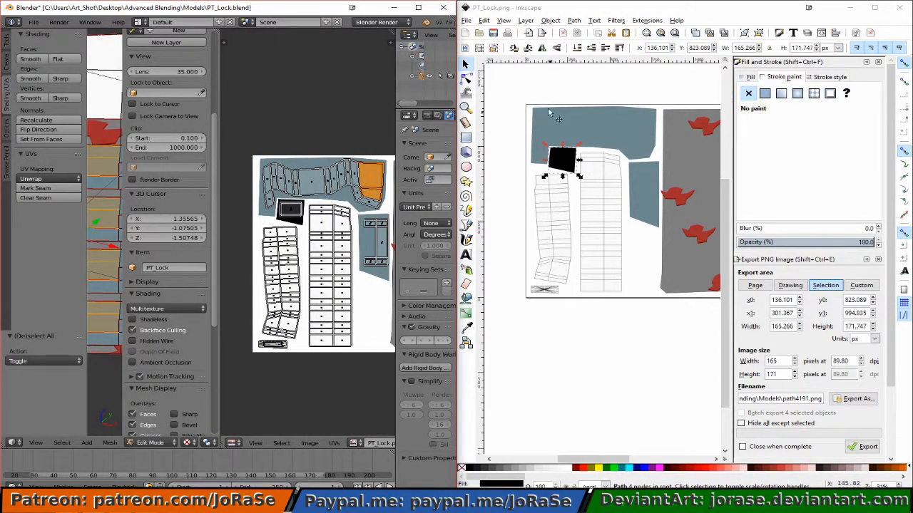
left_click(572, 115)
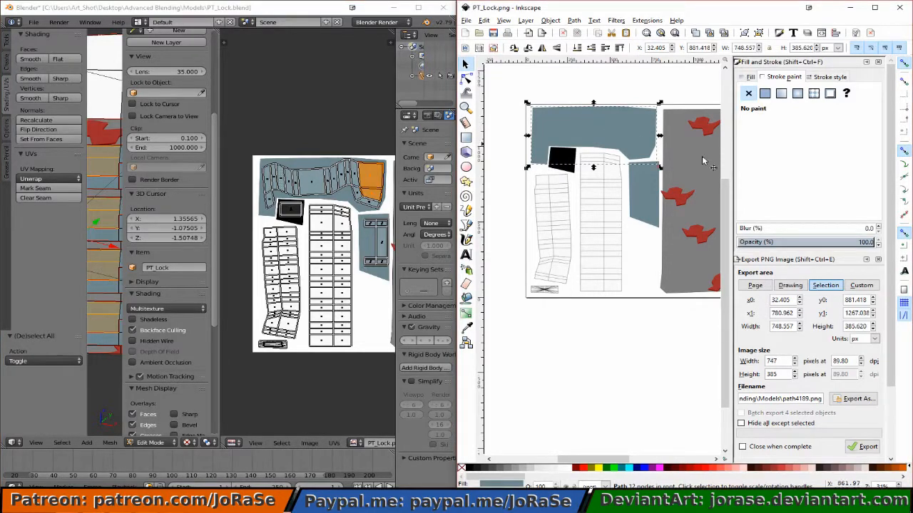
left_click(878, 245)
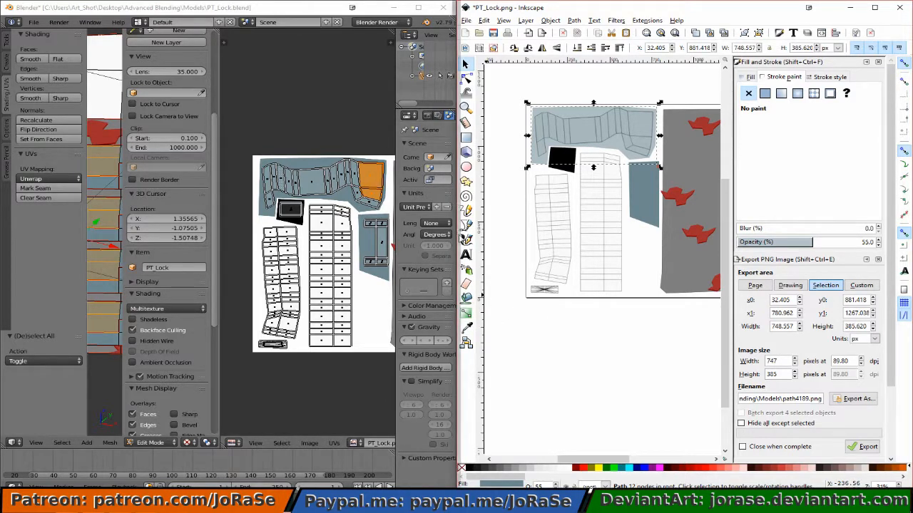
- Draw a closed straight-edged outline about 176 by 277 px around the UV faces at the blue shape's right end
left_click(467, 211)
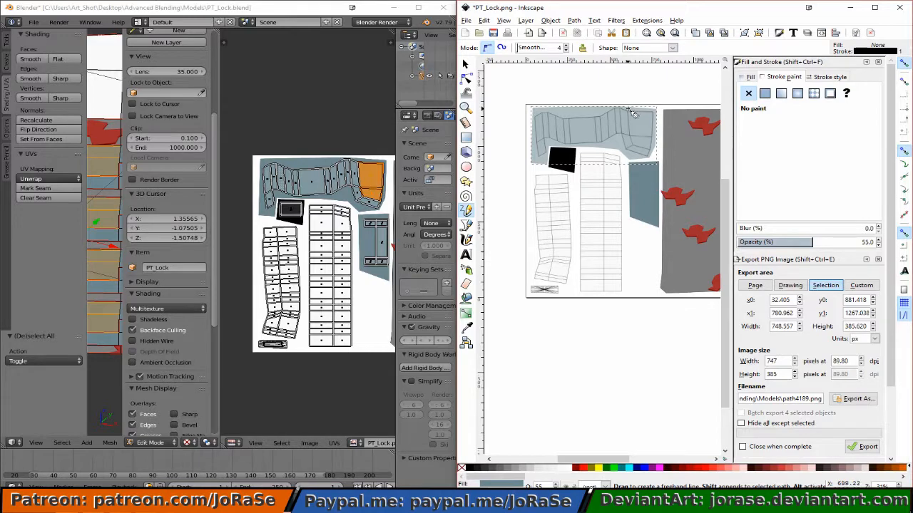
left_click_drag(628, 107, 633, 140)
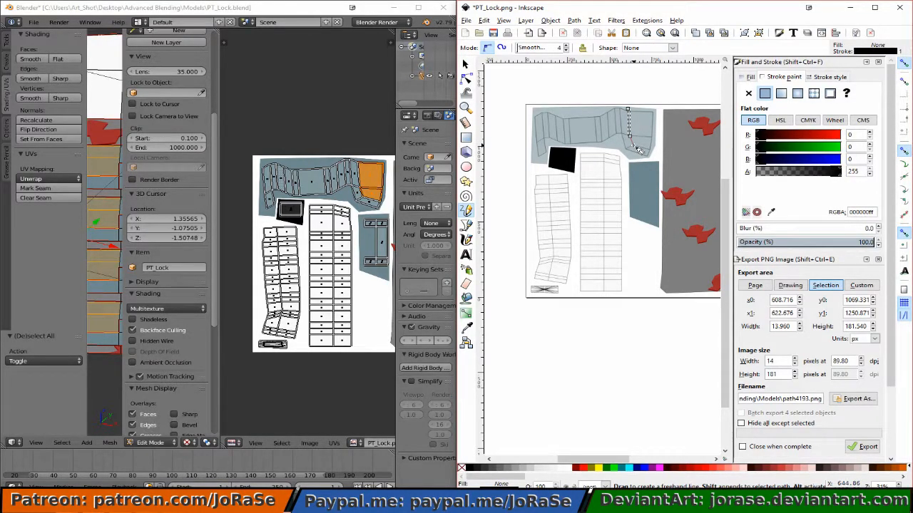
left_click_drag(639, 151, 656, 159)
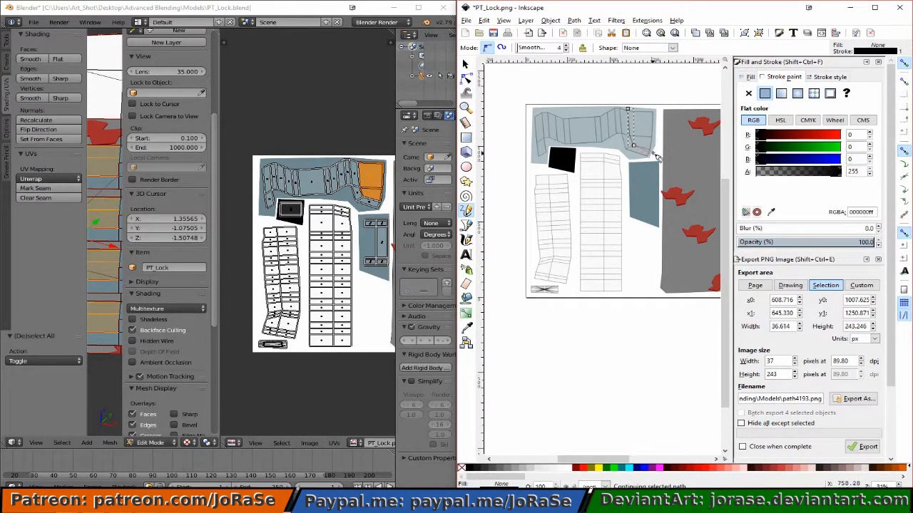
left_click(653, 150)
left_click(653, 151)
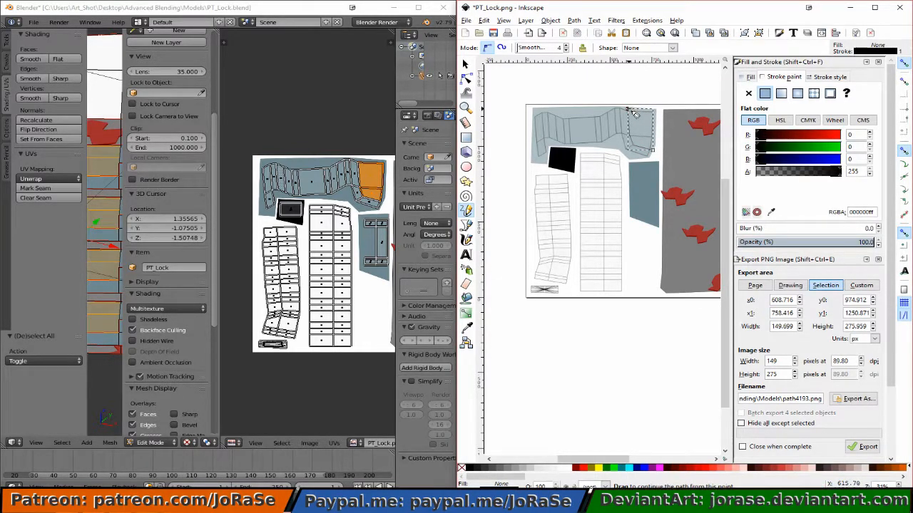
mouse_move(632, 109)
left_mouse_down()
mouse_move(660, 113)
mouse_move(658, 155)
mouse_move(656, 109)
left_mouse_up()
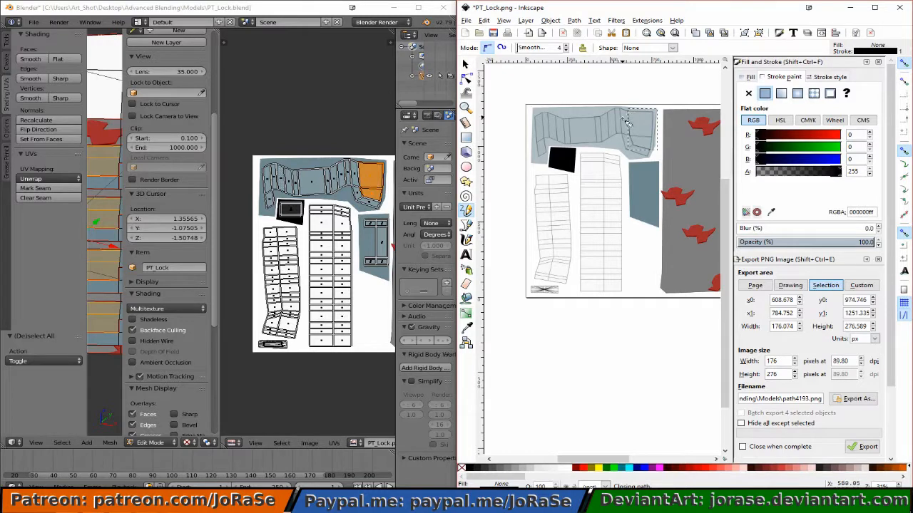
- Fill the newly outlined shape with dark grey and lower its opacity to 71%
left_click(485, 471)
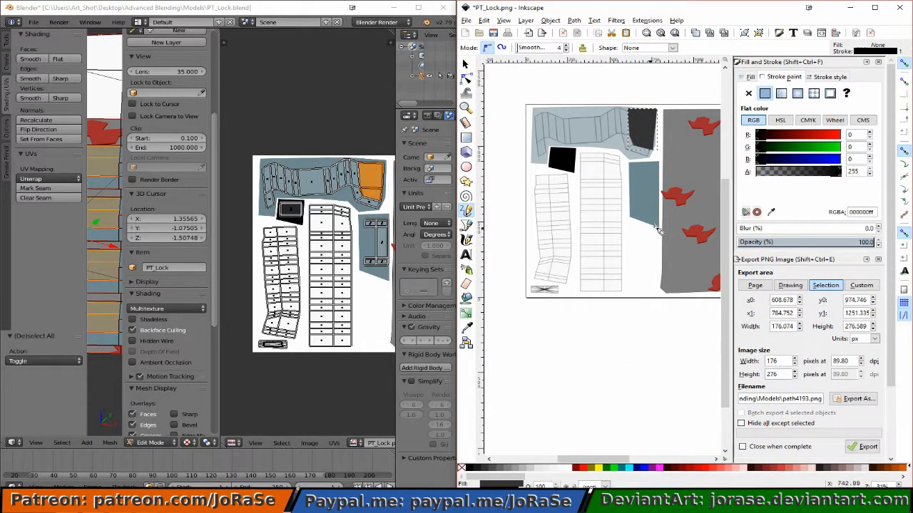
left_click(879, 245)
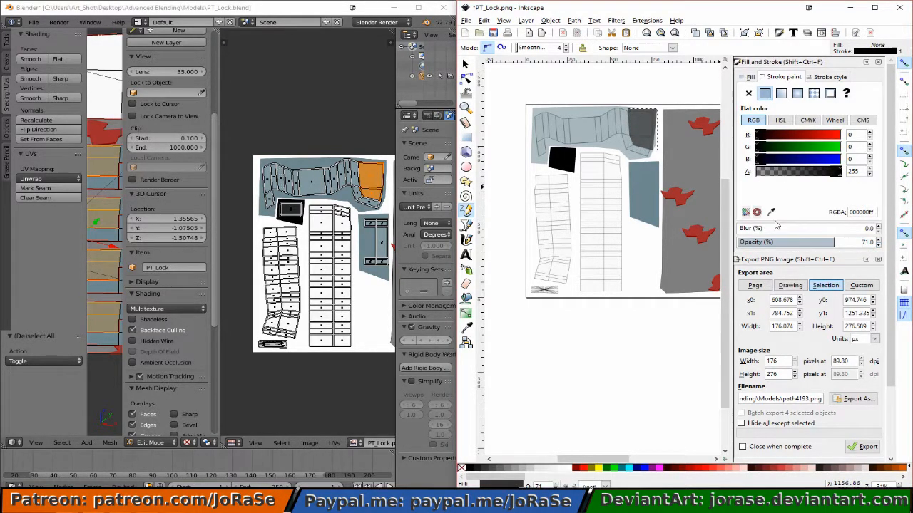
- Restore the large blue shape's opacity to 100% and save PT_Lock.png
left_click(465, 65)
left_click(552, 133)
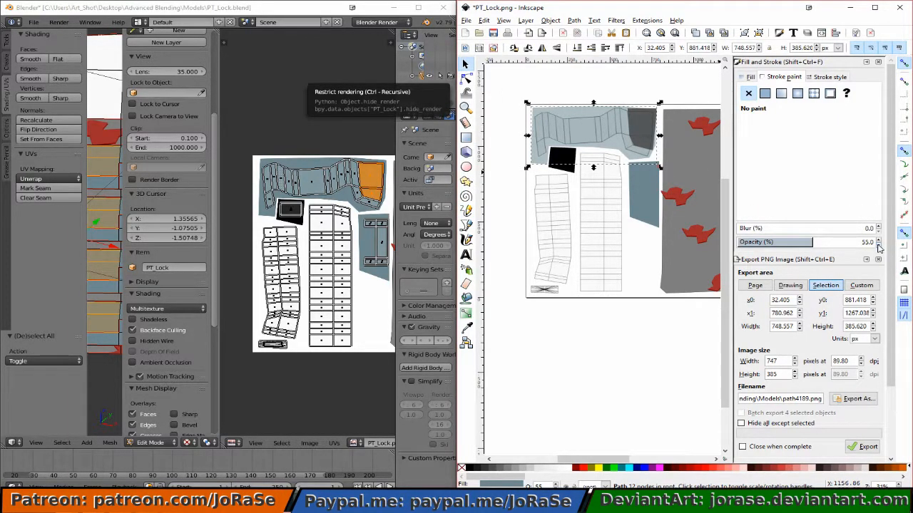
left_click_drag(881, 239, 880, 239)
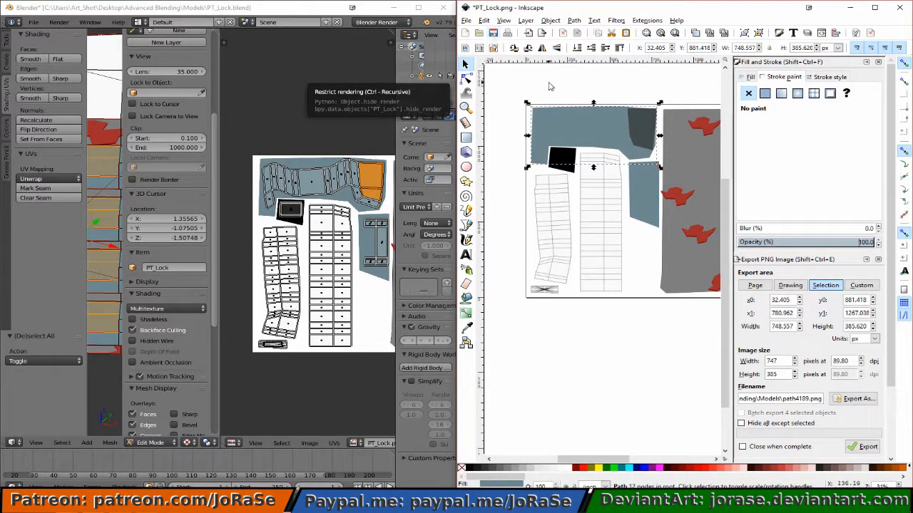
left_click(492, 33)
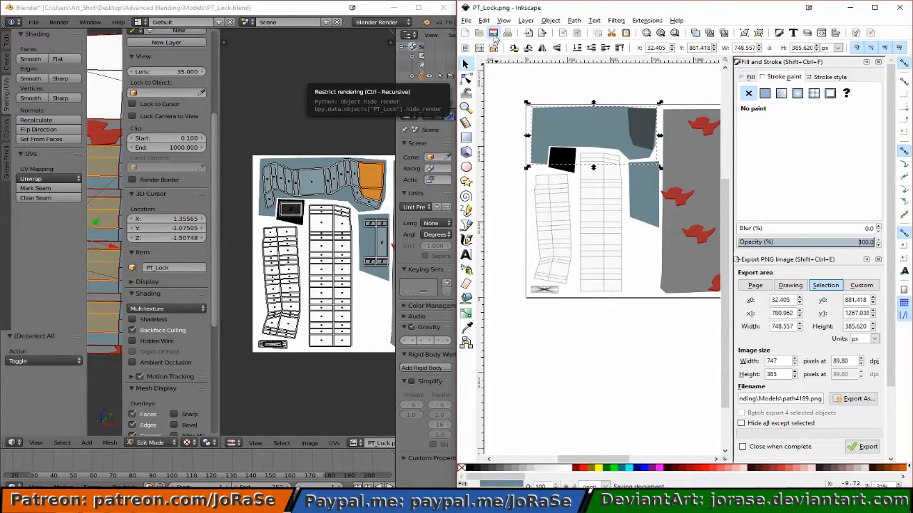
- Switch to Blender, reload the PT_Lock.png image and examine the shaded openings on the lock in Object Mode
left_click(322, 10)
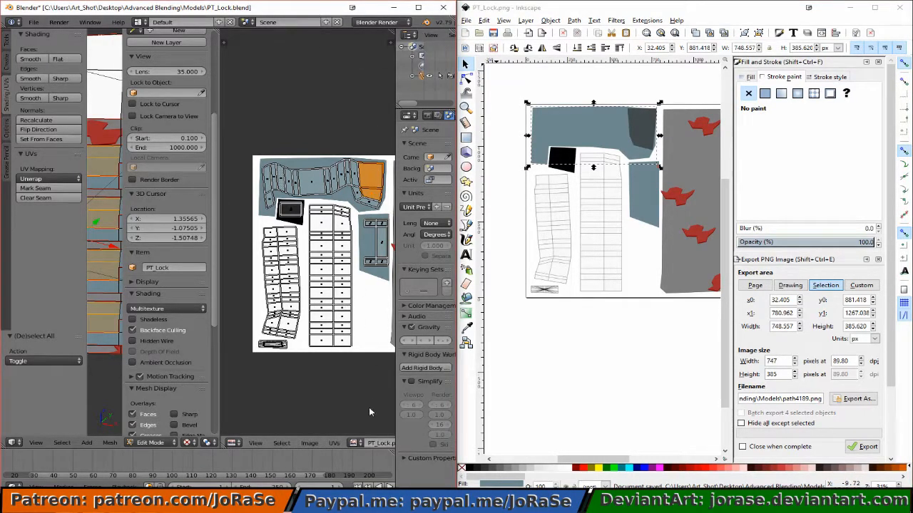
left_click(318, 443)
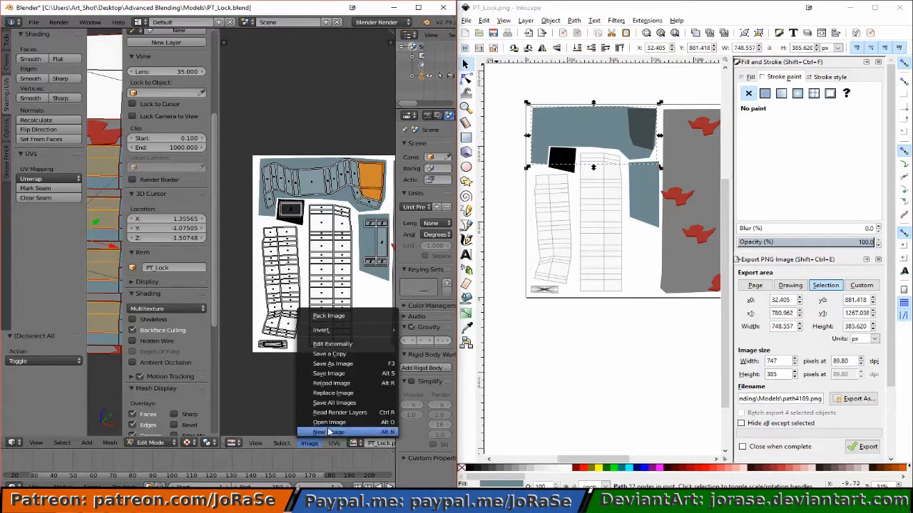
left_click(331, 384)
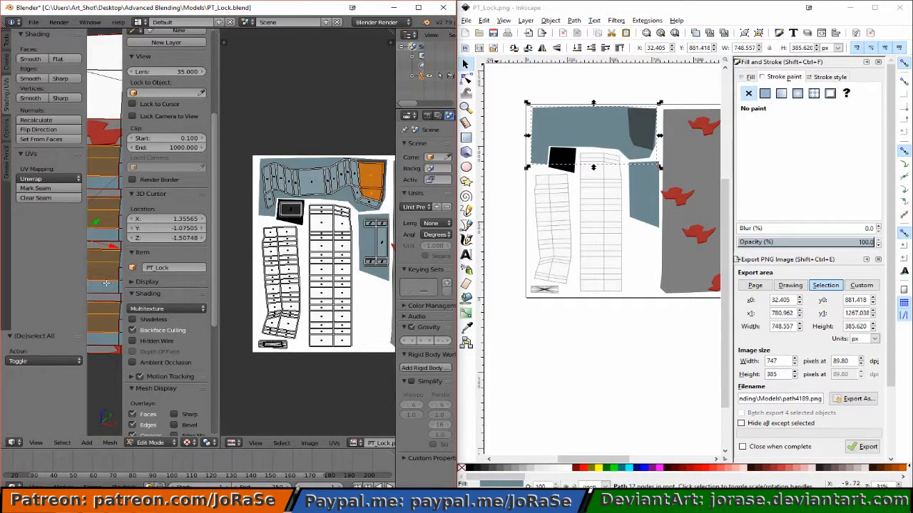
key("Tab")
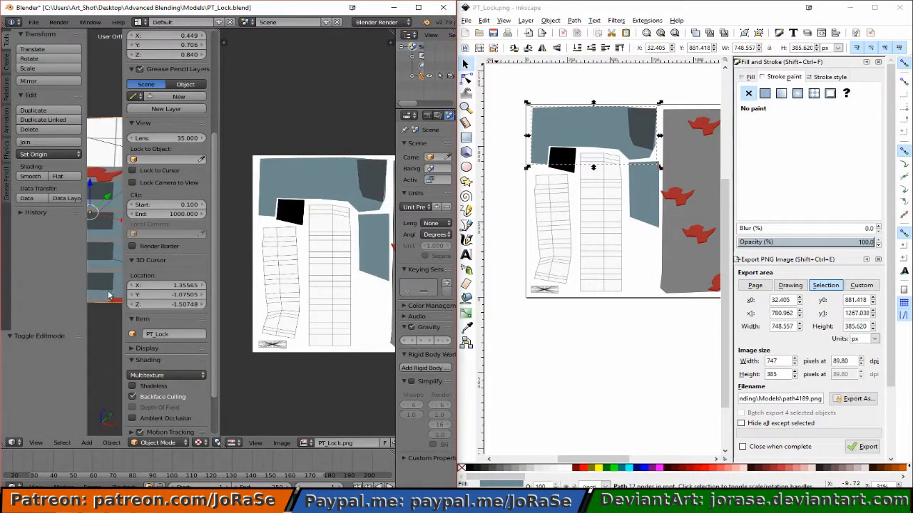
mouse_move(112, 294)
middle_mouse_down()
mouse_move(91, 280)
mouse_move(112, 290)
middle_mouse_up()
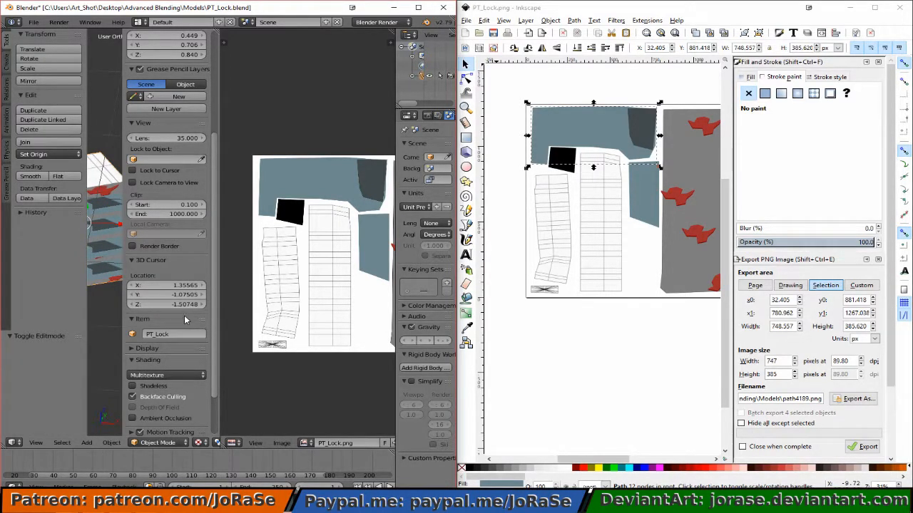
- Back in Inkscape, lower the dark grey shape's opacity to 24% and save PT_Lock.png
left_click(651, 126)
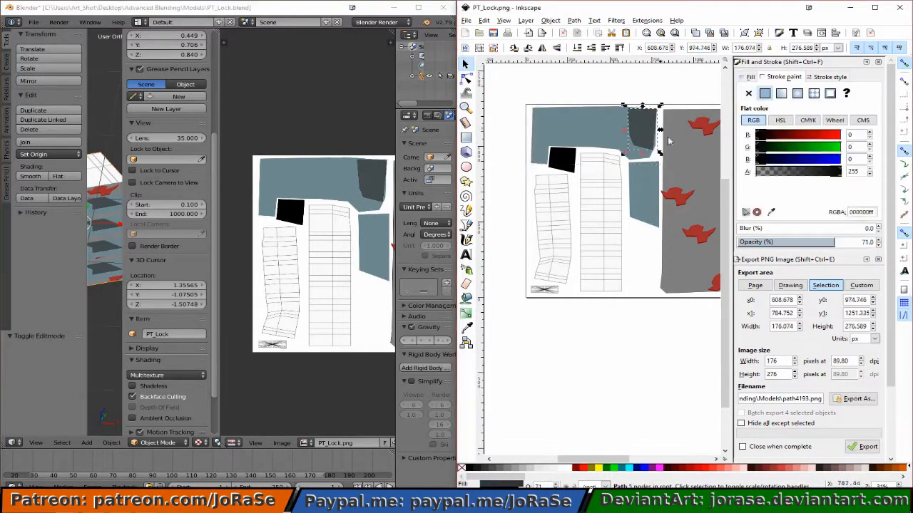
left_click(878, 246)
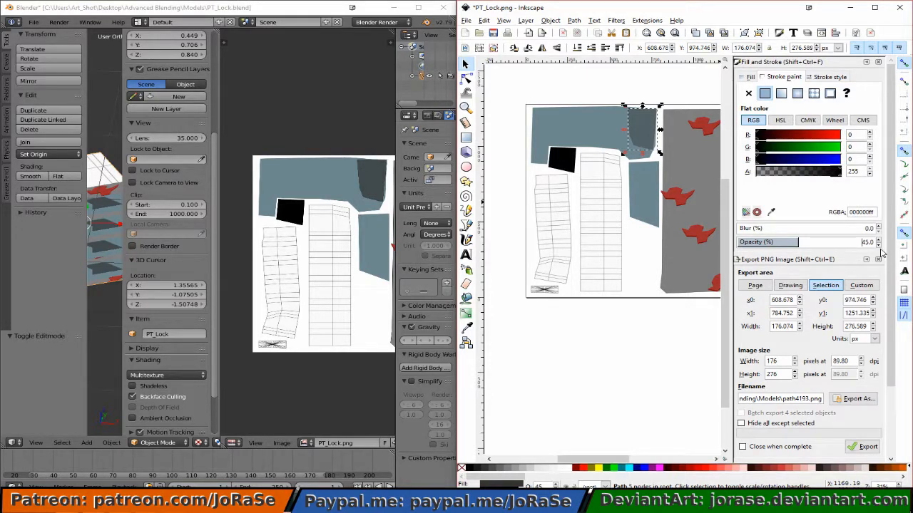
left_click(878, 246)
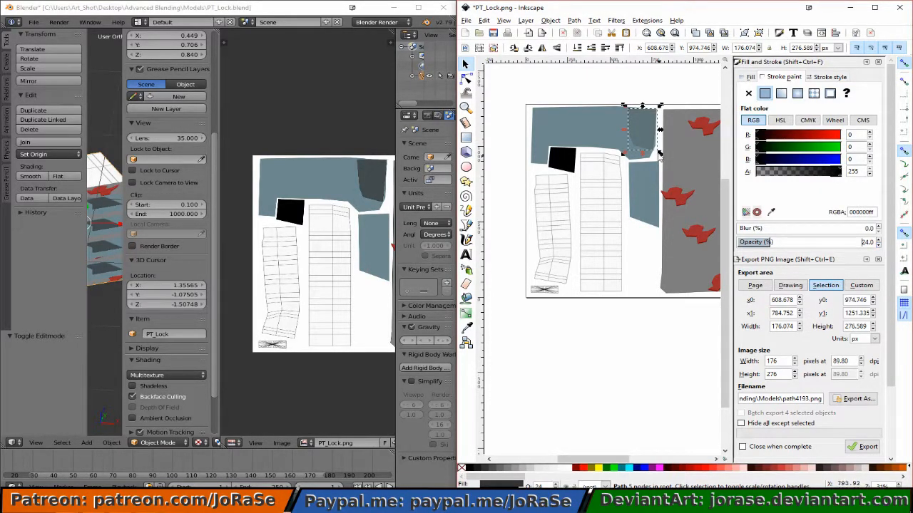
left_click(492, 33)
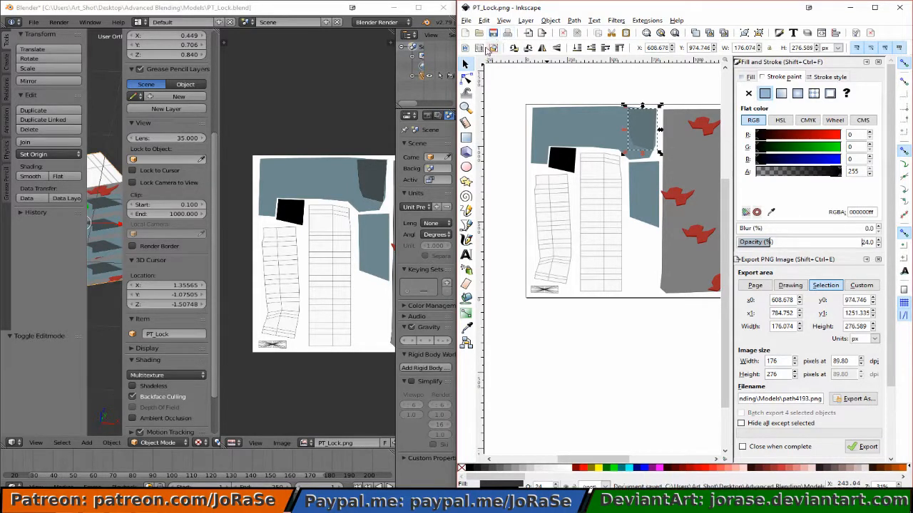
- Return to Blender, select all of the lock's faces in Edit Mode and reload the texture image in the UV editor
left_click(330, 14)
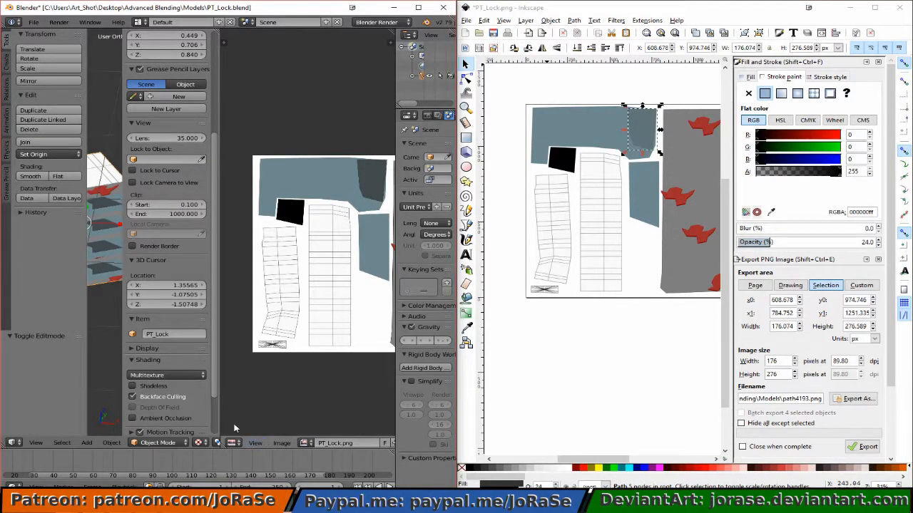
key("Tab")
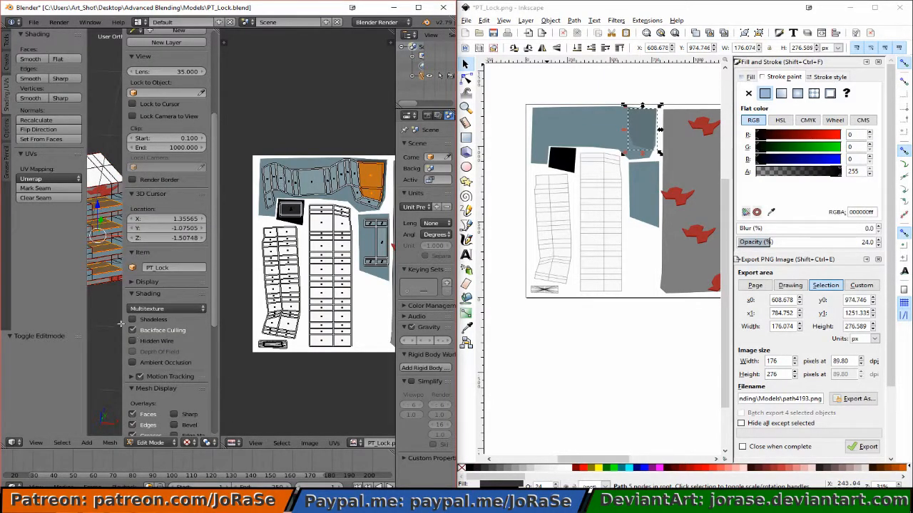
key("a")
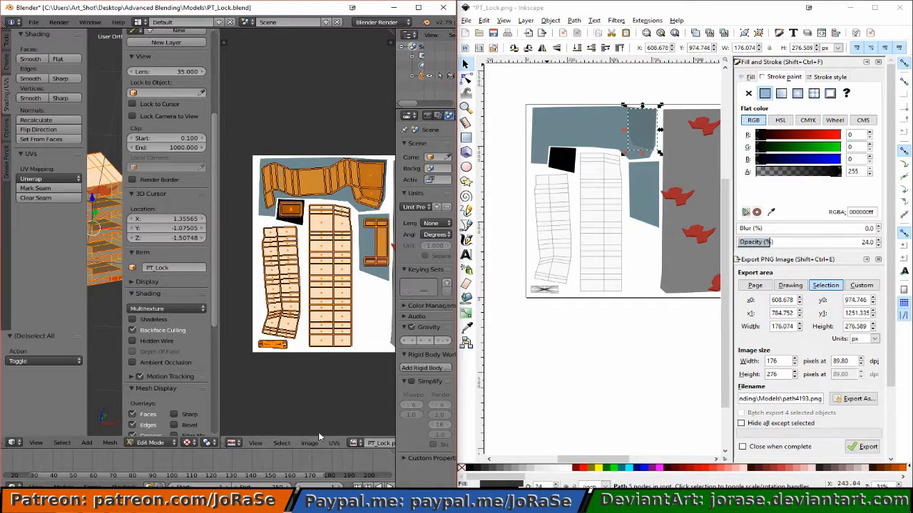
left_click(310, 442)
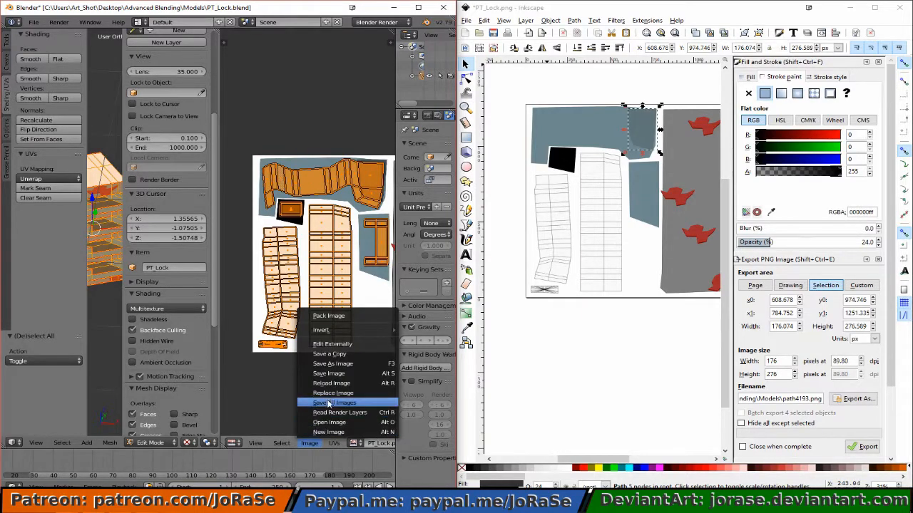
left_click(331, 385)
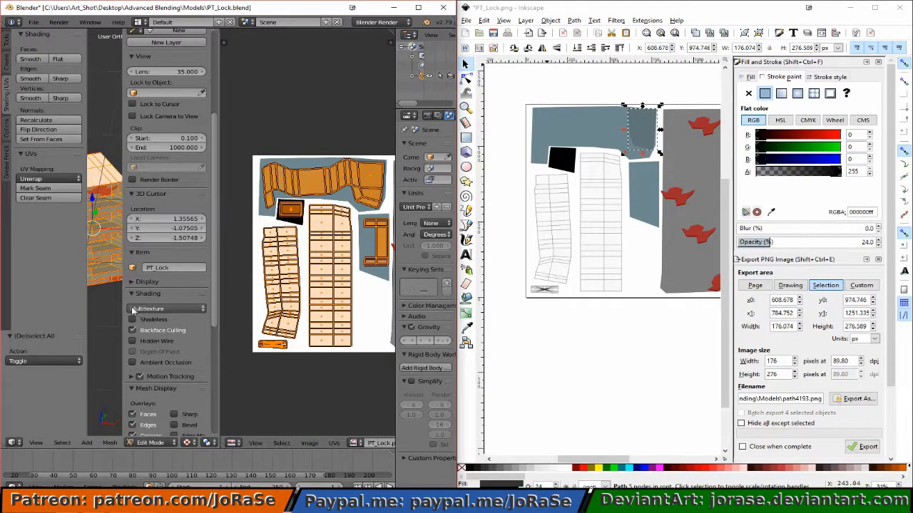
- Return to Object Mode, enlarge the 3D view and examine the shaded openings on the front of the lock up close
key("Tab")
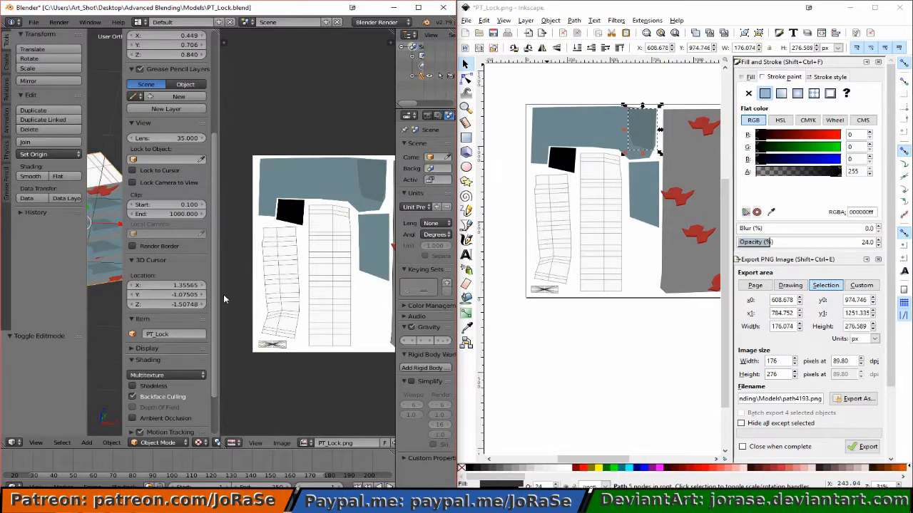
left_click_drag(220, 295, 359, 328)
middle_click_drag(222, 374, 202, 369)
scroll(202, 368, "up", 6)
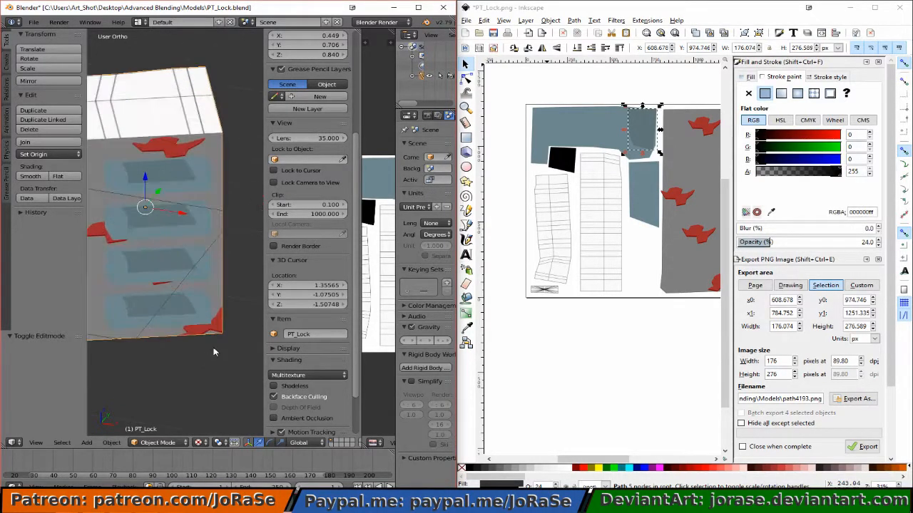
middle_click_drag(207, 336, 200, 328)
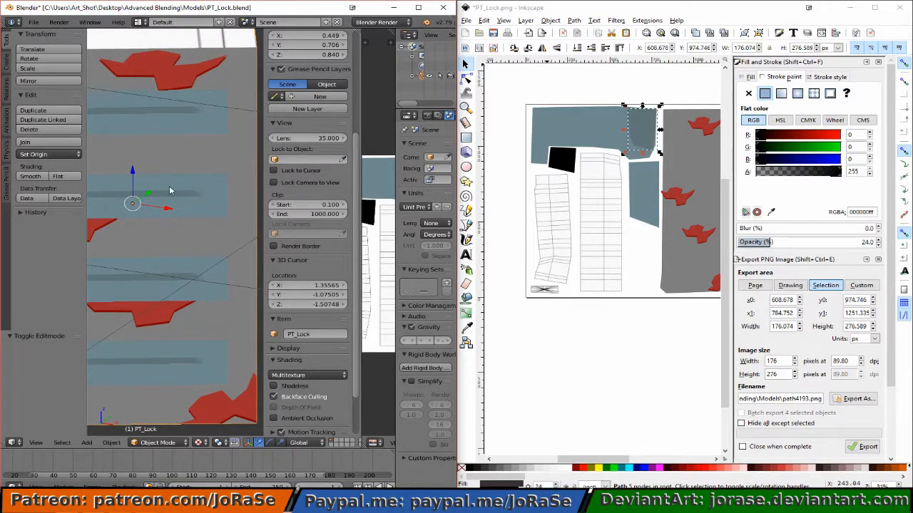
- In Edit Mode, select only the upper inner face of each of the four openings and locate them in the UV layout
key("Tab")
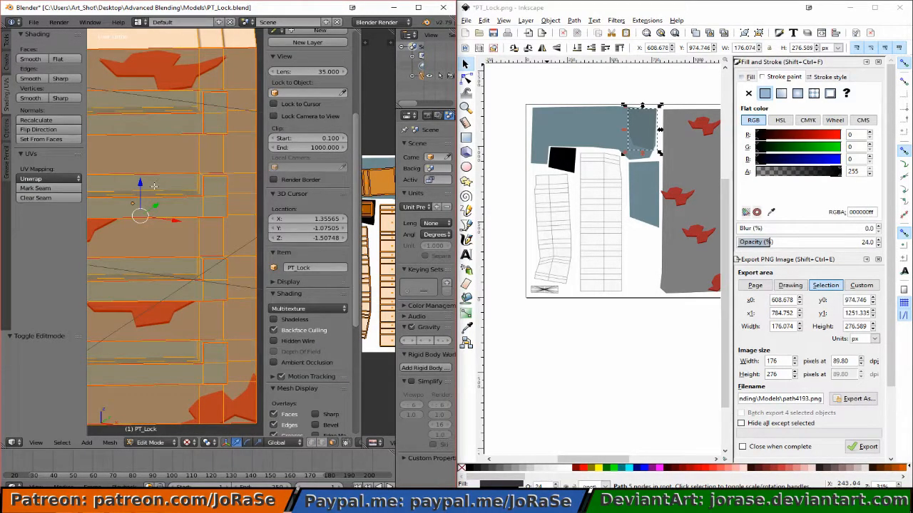
key("a")
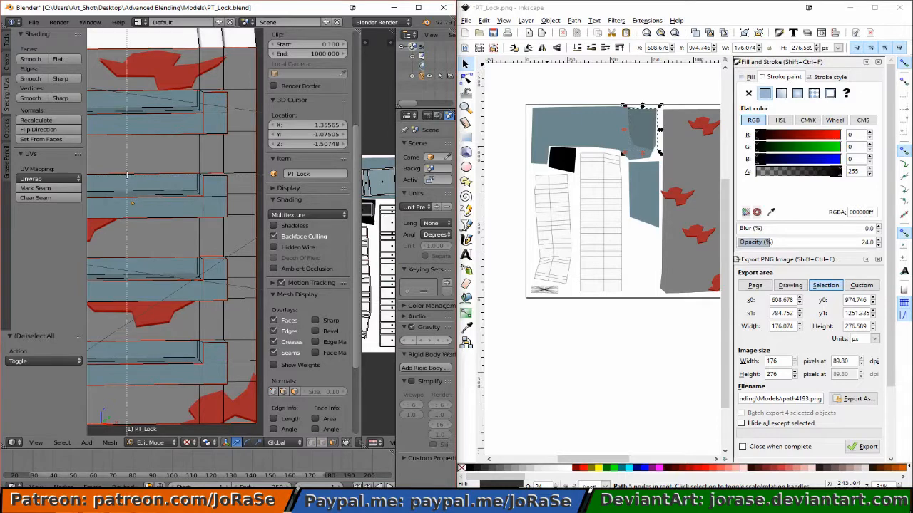
right_click(126, 179)
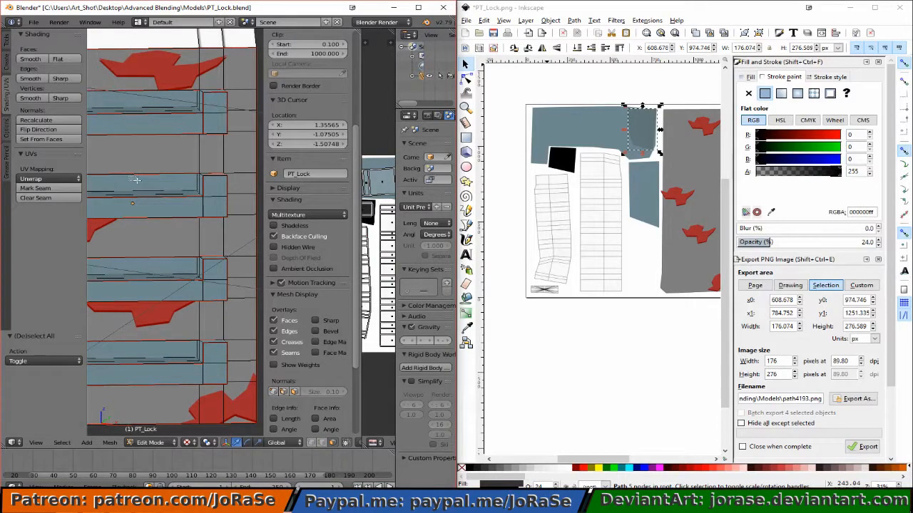
right_click(137, 109, "shift")
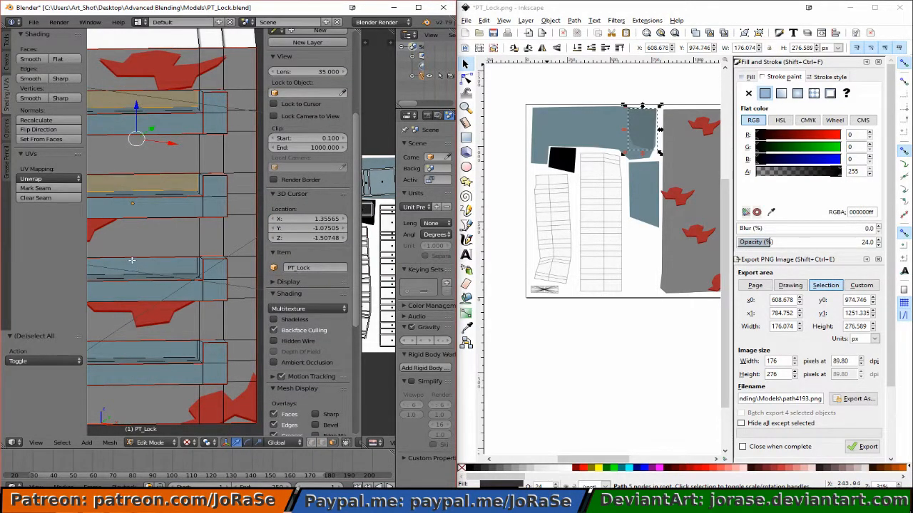
key("b")
left_click_drag(140, 268, 141, 268)
key("b")
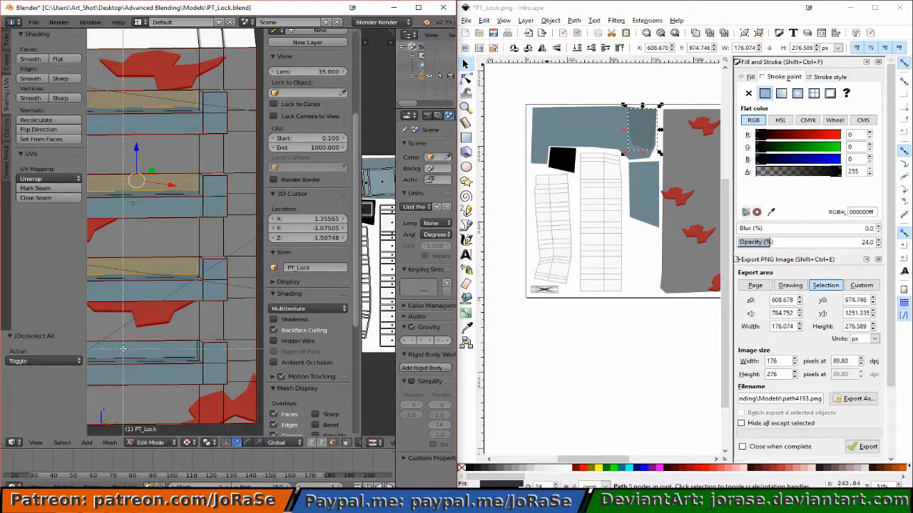
left_click_drag(122, 344, 133, 351)
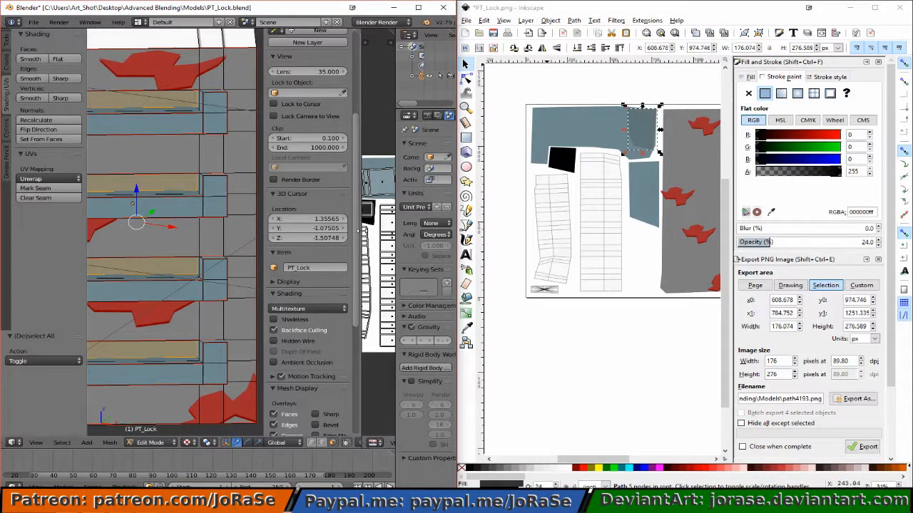
left_click_drag(362, 241, 234, 243)
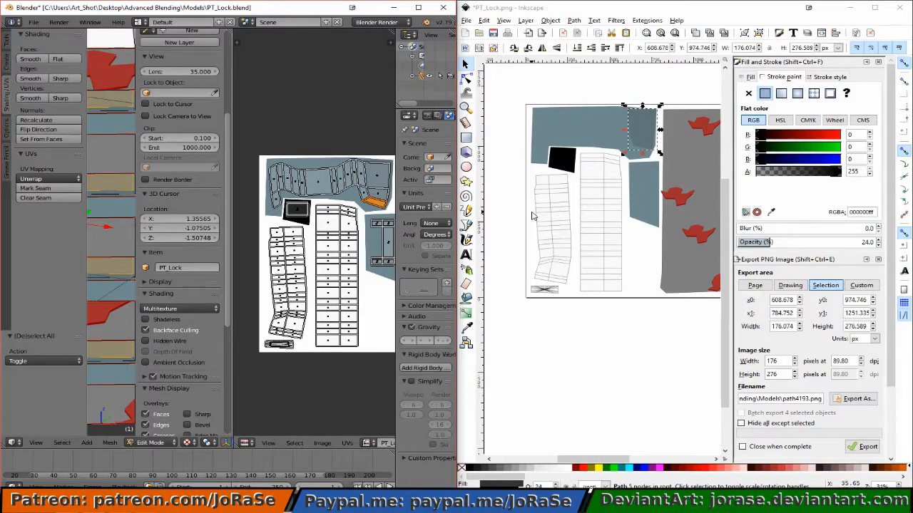
- Switch to Inkscape and lower the large blue shape's opacity to 64% to expose the UV lines beneath it
left_click(595, 115)
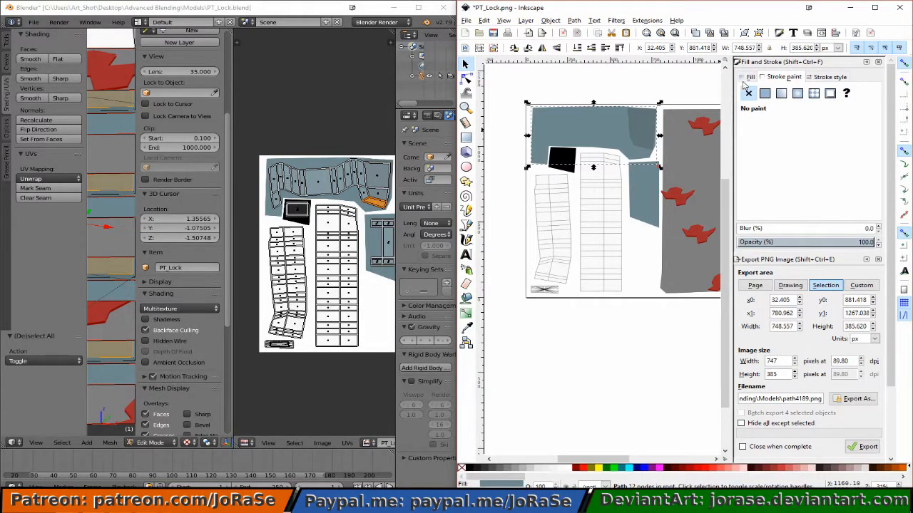
left_click(765, 94)
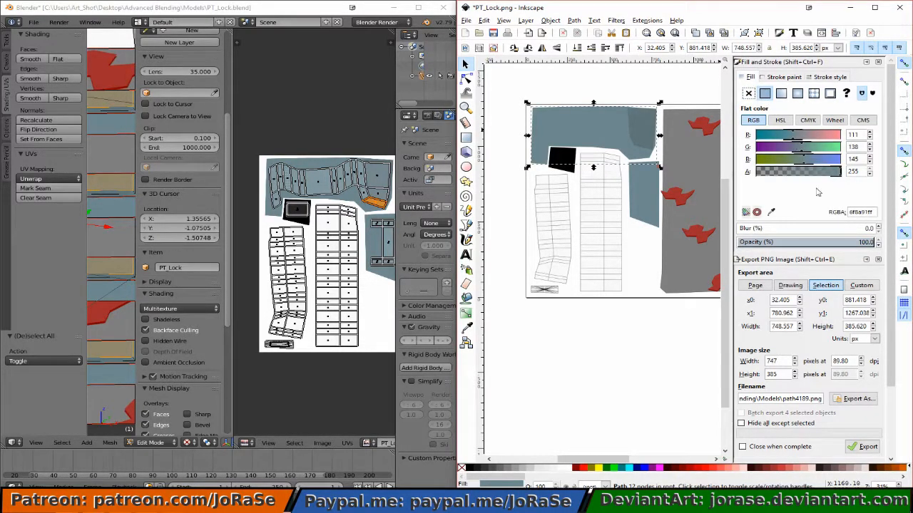
left_click(879, 246)
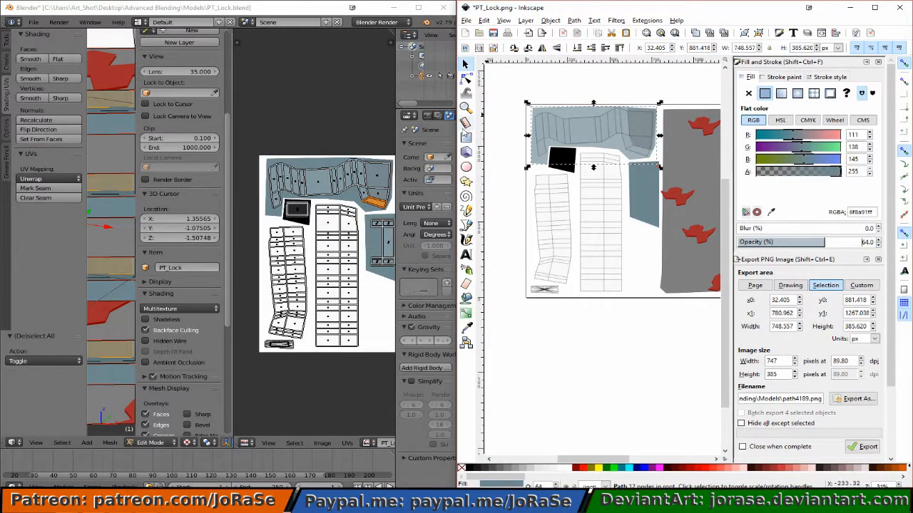
- With the Pencil tool, draw a two-segment line about 175 px wide along the upper edges of the blue strip's lower-right UV face
left_click(466, 210)
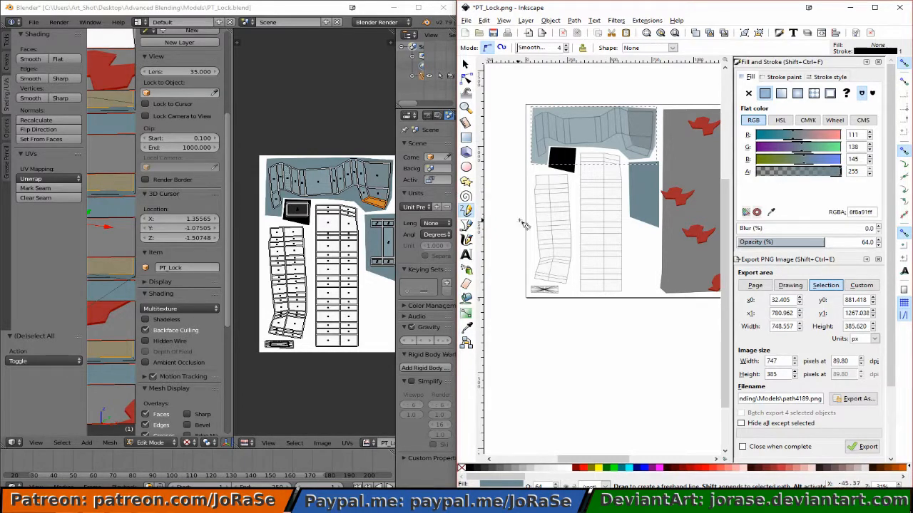
left_click(629, 155)
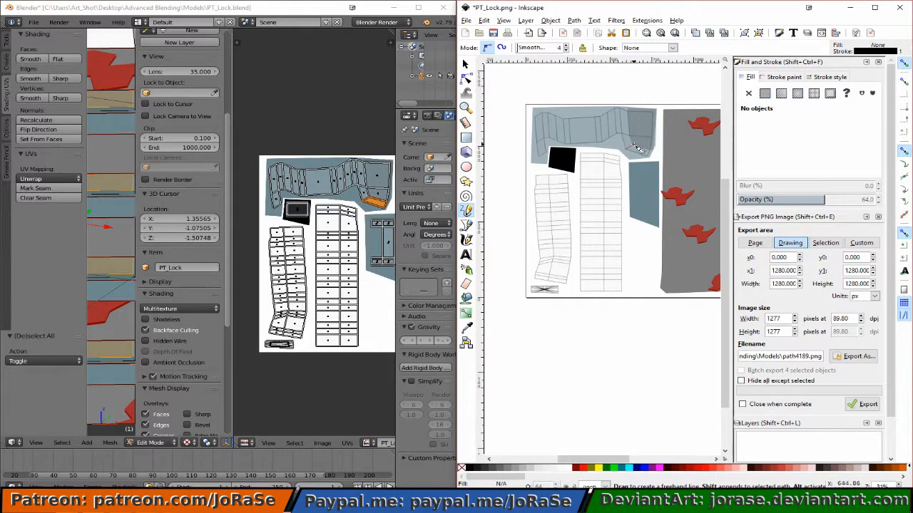
double_click(633, 145)
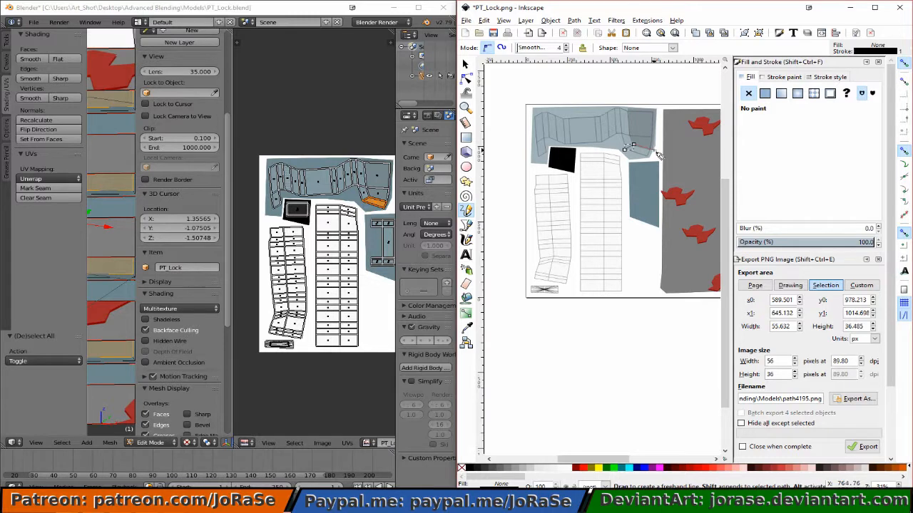
double_click(655, 152)
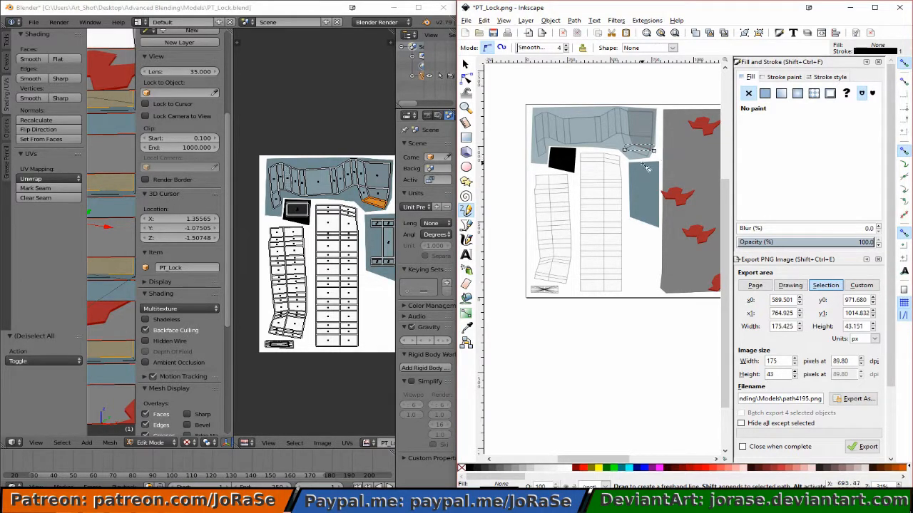
- Move the new path's middle and right nodes onto the corners of the underlying UV face
left_click(465, 78)
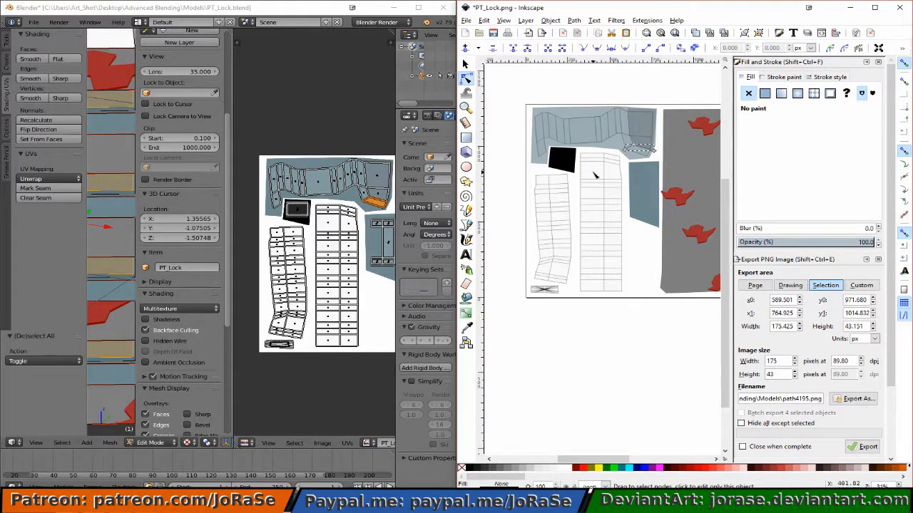
scroll(594, 175, "up", 3, "ctrl")
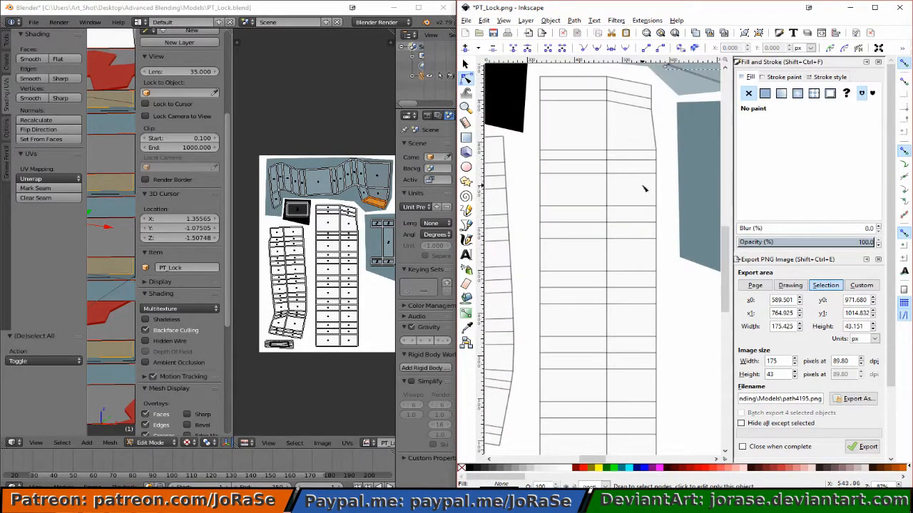
scroll(654, 171, "down", 3, "shift")
scroll(656, 168, "up", 3)
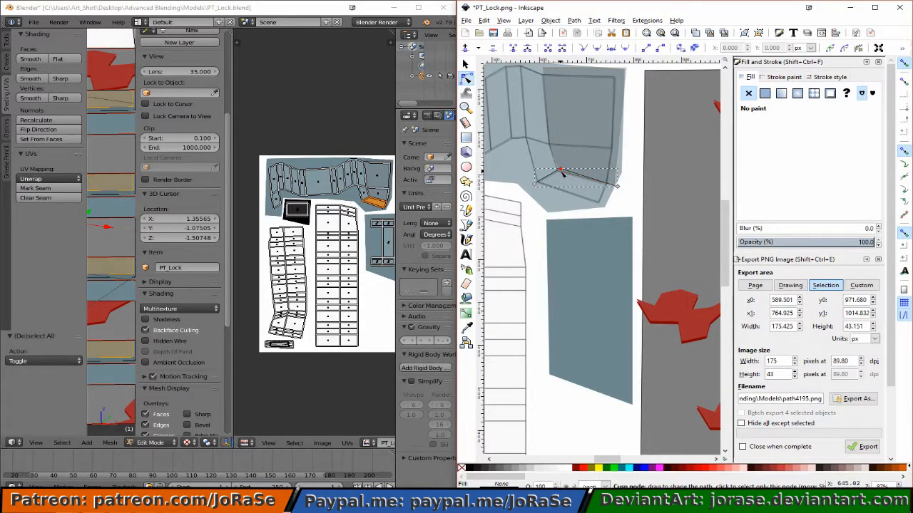
left_click_drag(561, 173, 558, 172)
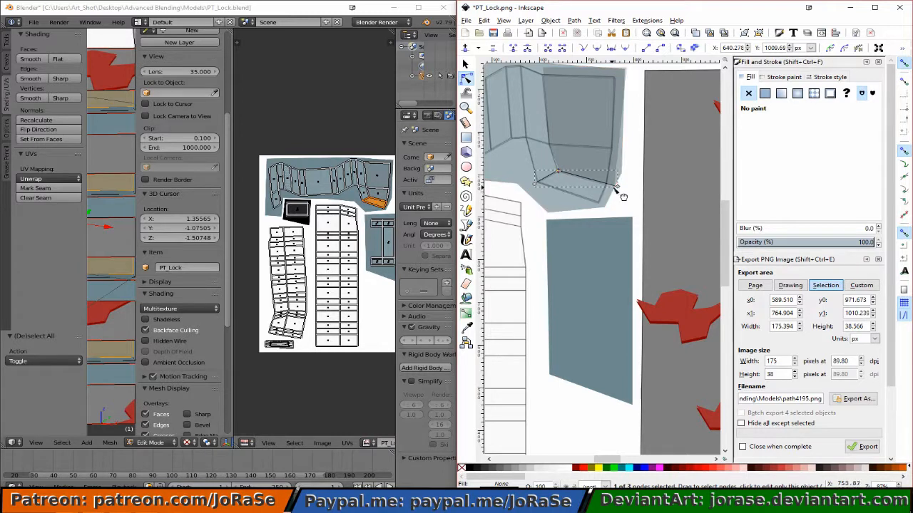
left_click_drag(617, 190, 612, 187)
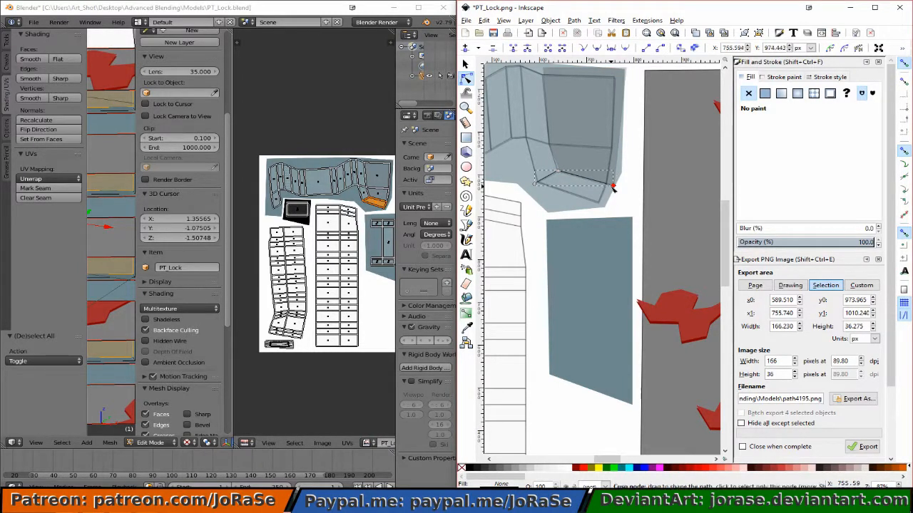
left_click(535, 186)
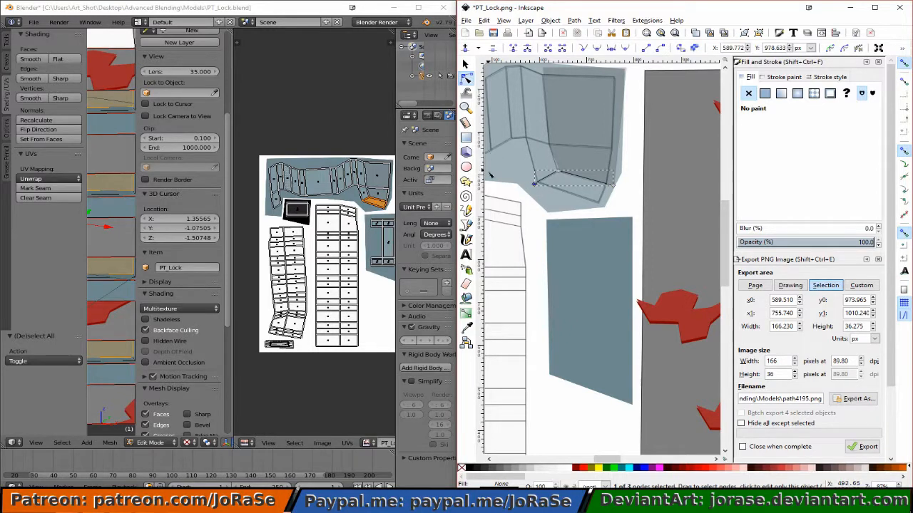
- Continue the path around the remaining edges of the UV face, close it into a four-sided shape and fill it black
left_click(466, 210)
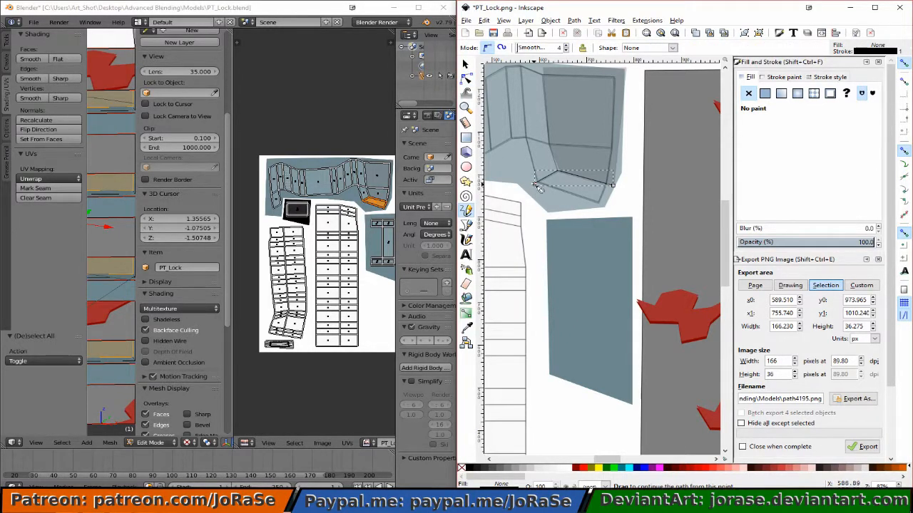
mouse_move(536, 186)
left_mouse_down()
mouse_move(545, 201)
mouse_move(589, 203)
mouse_move(605, 190)
mouse_move(606, 211)
mouse_move(612, 188)
left_mouse_up()
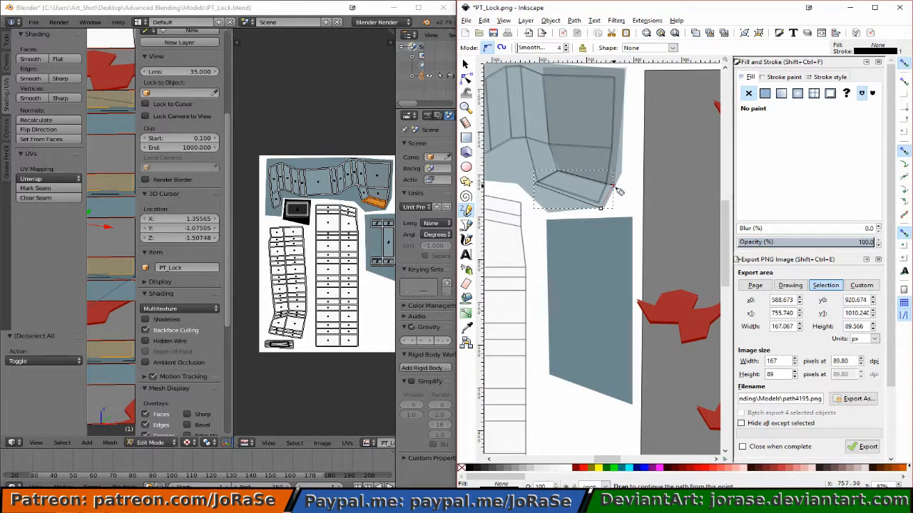
left_click(612, 186)
key("s")
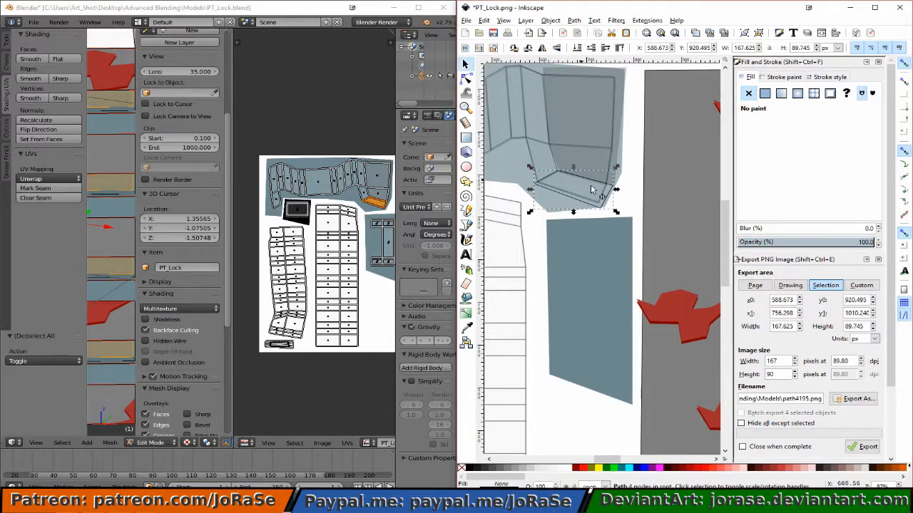
left_click(470, 469)
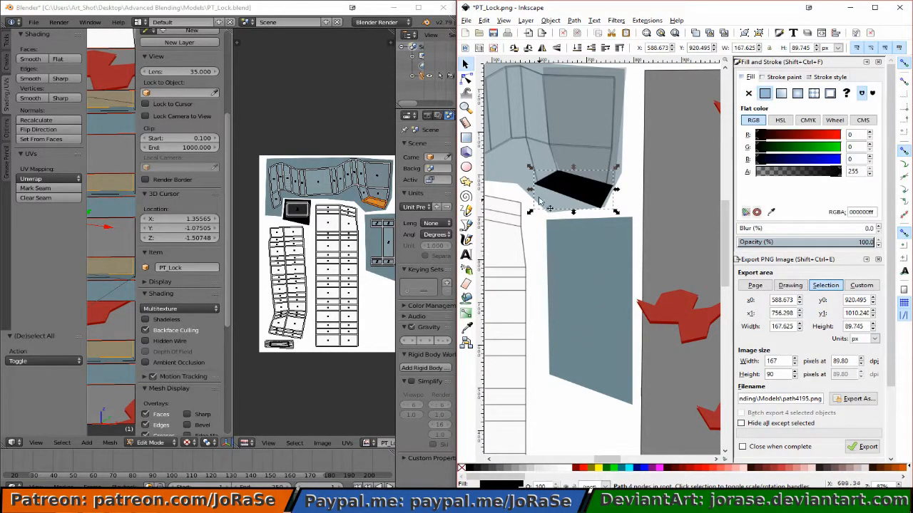
- Restore the large blue shape to 100% opacity and save PT_Lock.png with the new black shape
left_click(504, 157)
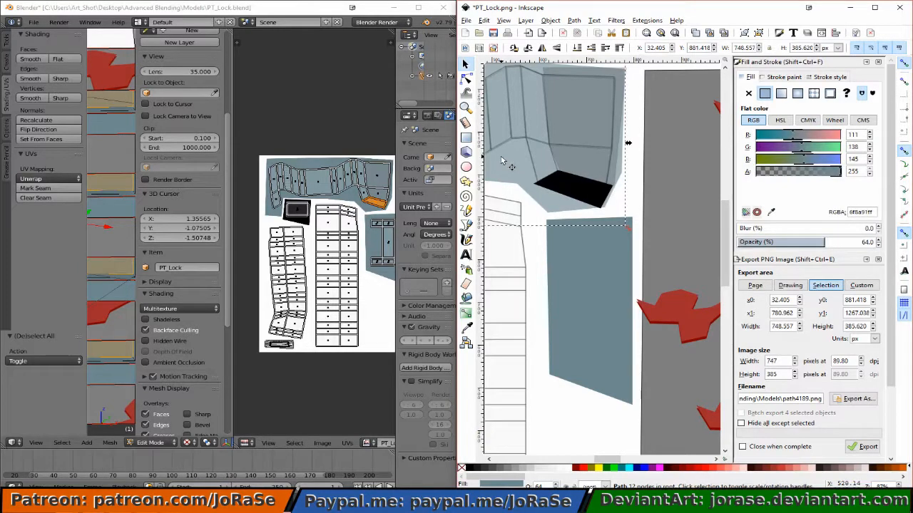
left_click(877, 240)
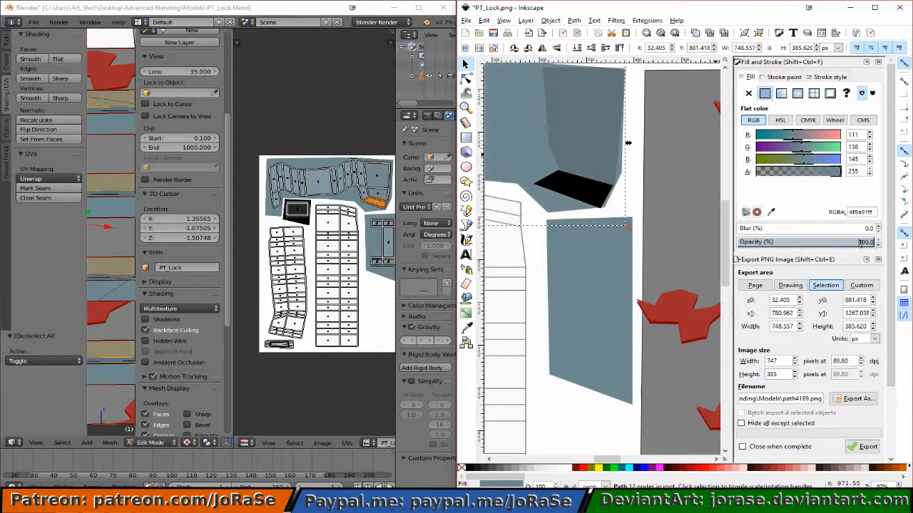
left_click(493, 35)
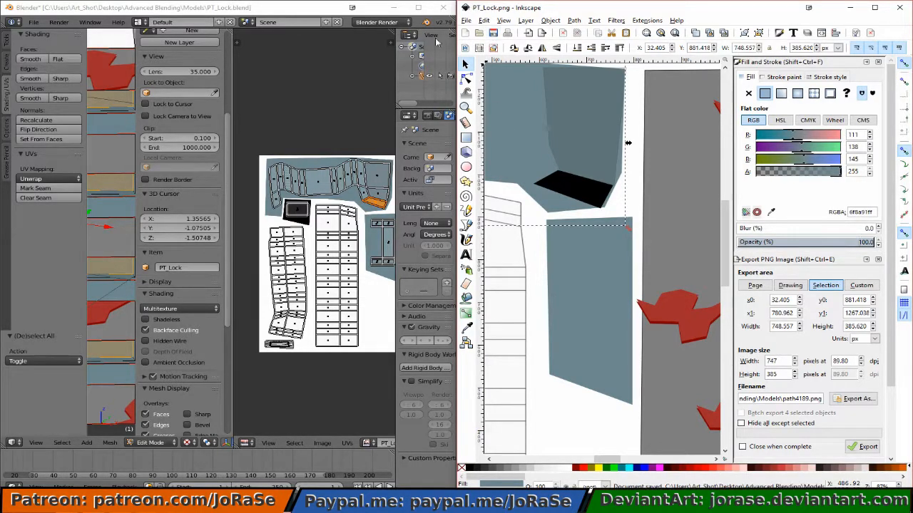
- Switch to Blender, select all of the lock's faces, reload the texture image and return to Object Mode
left_click(308, 9)
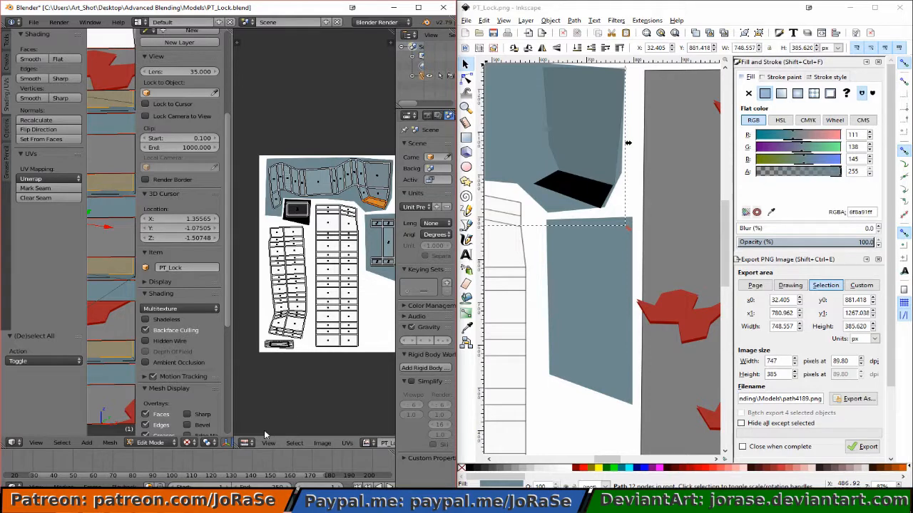
scroll(142, 278, "down", 3)
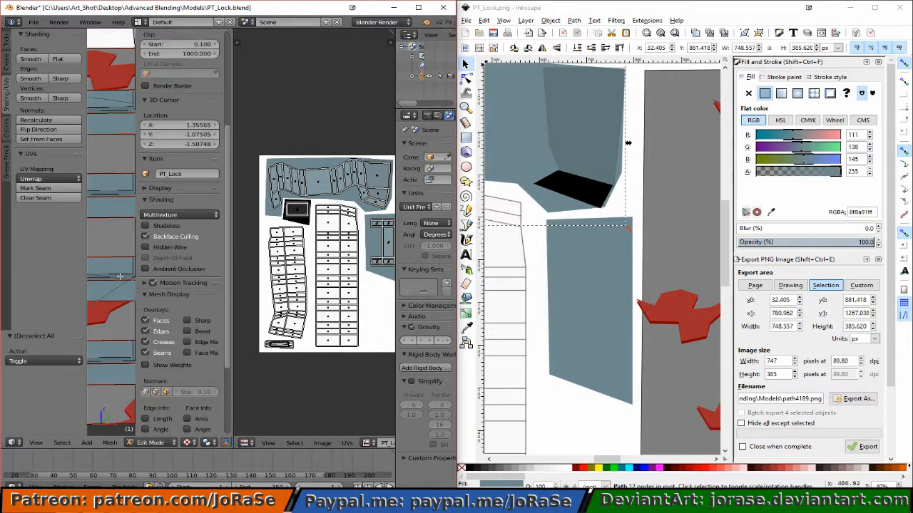
key("a")
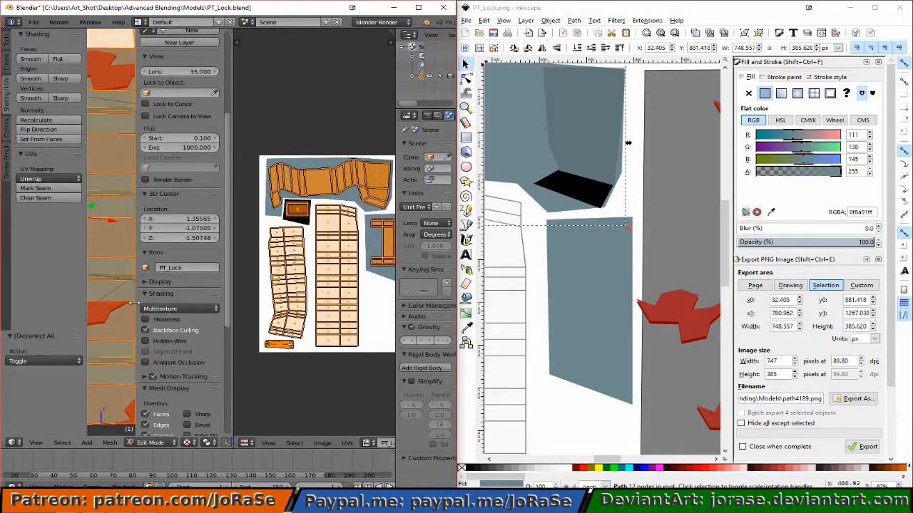
left_click(323, 442)
left_click(345, 383)
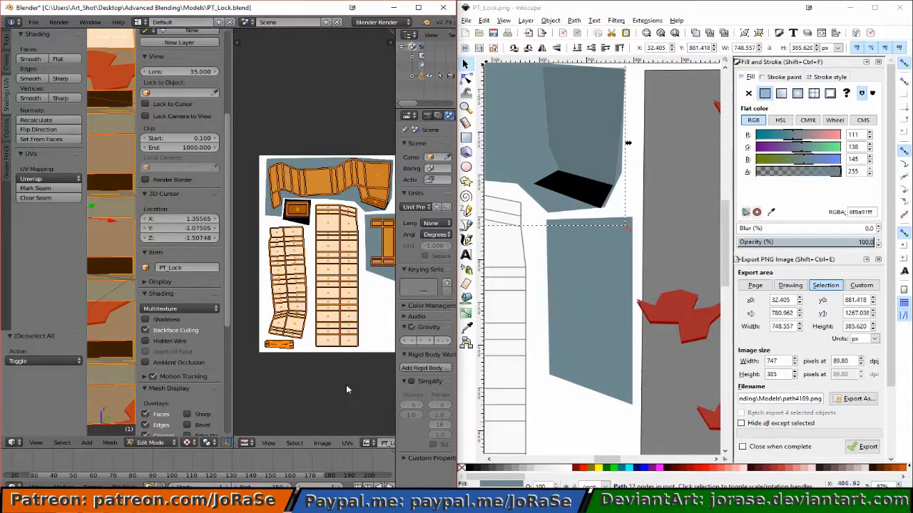
key("Tab")
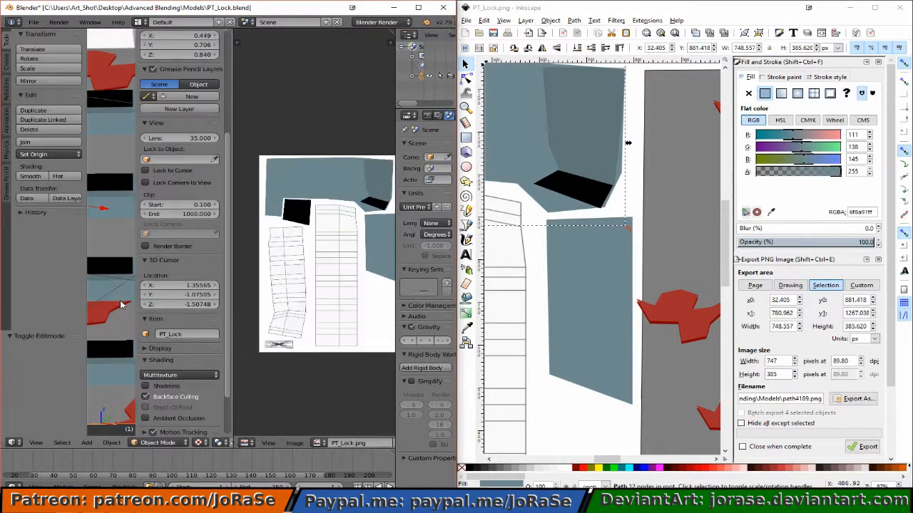
- Examine the textured lock in Blender's 3D view from a slightly different angle and compare it with the texture image
left_click_drag(234, 245, 347, 245)
scroll(137, 265, "down", 4)
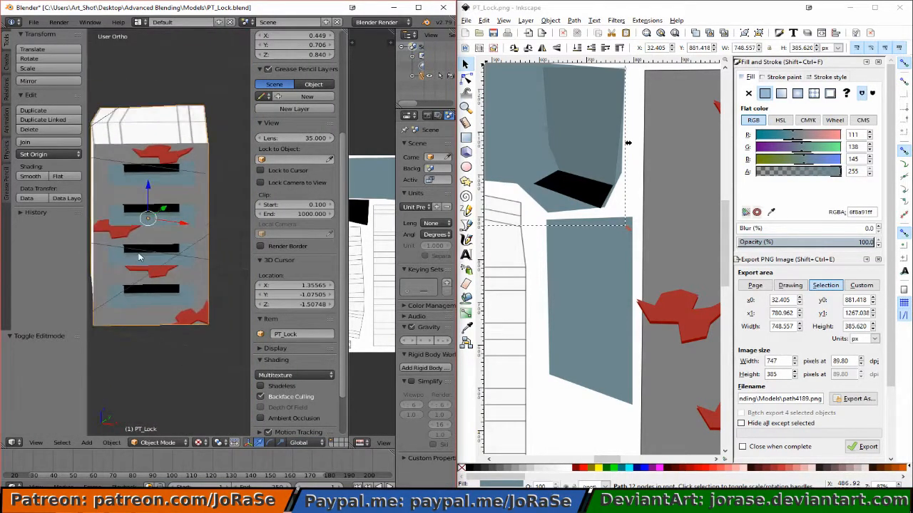
middle_click_drag(138, 258, 161, 265)
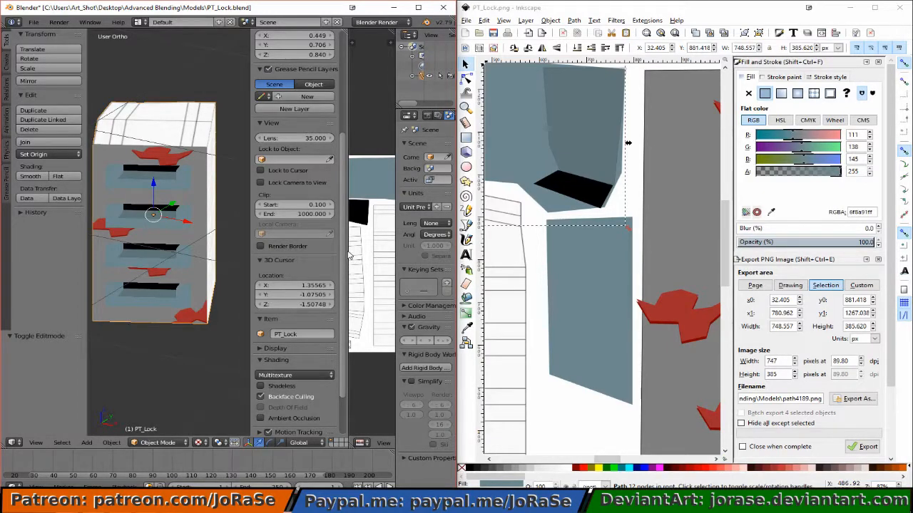
left_click_drag(349, 249, 258, 245)
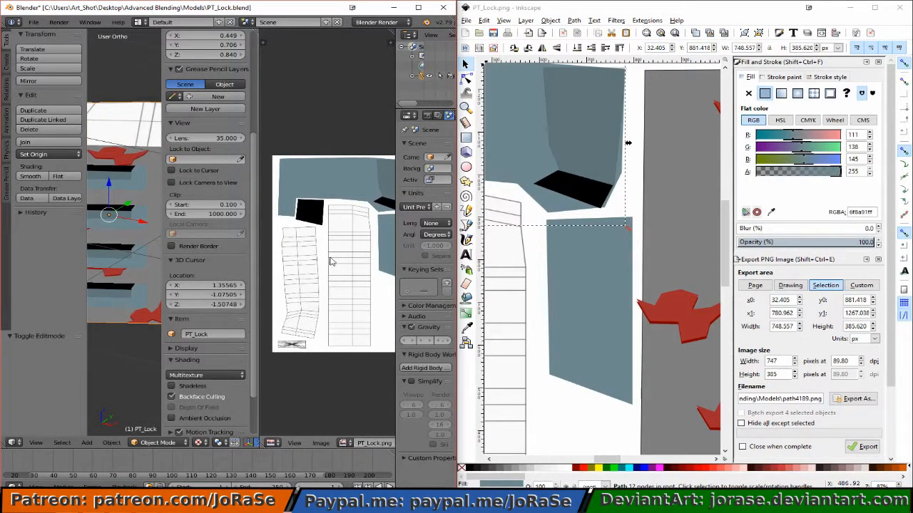
mouse_move(323, 252)
middle_mouse_down()
mouse_move(308, 245)
mouse_move(326, 234)
middle_mouse_up()
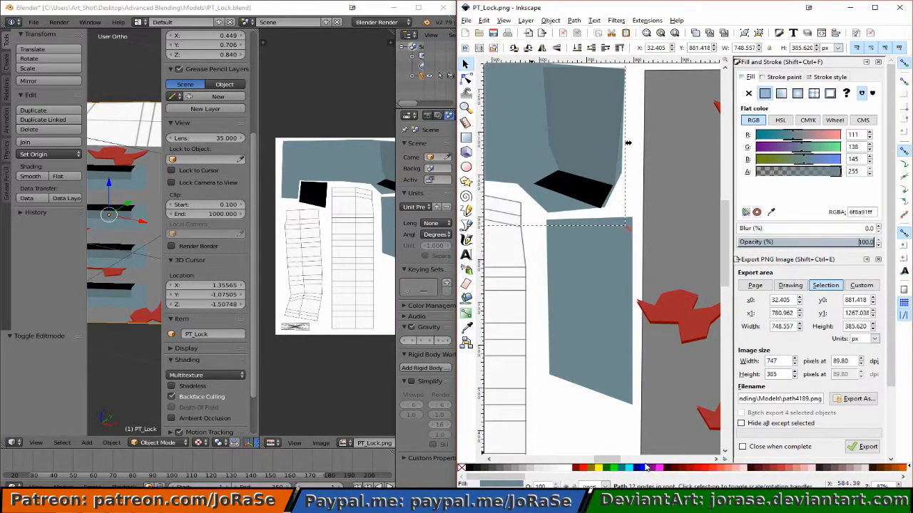
mouse_move(599, 462)
left_mouse_down()
mouse_move(572, 462)
mouse_move(581, 462)
left_mouse_up()
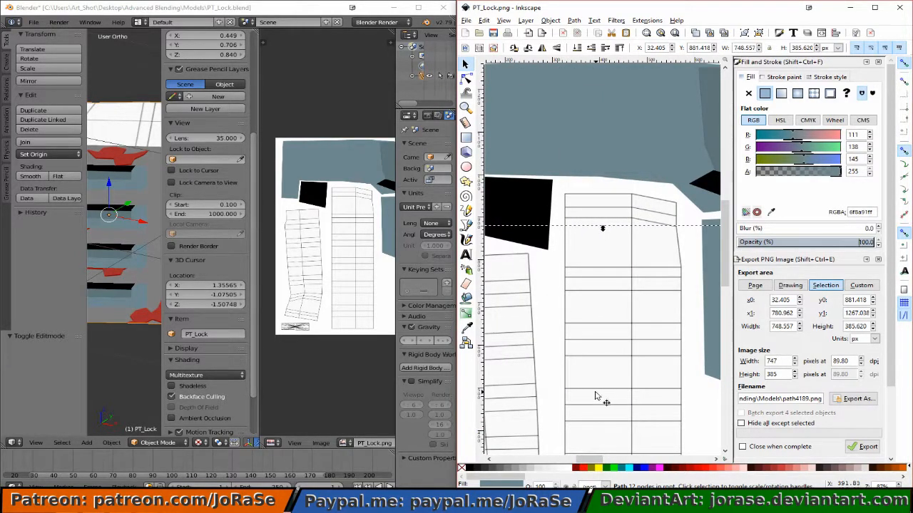
key("Delete")
key("minus")
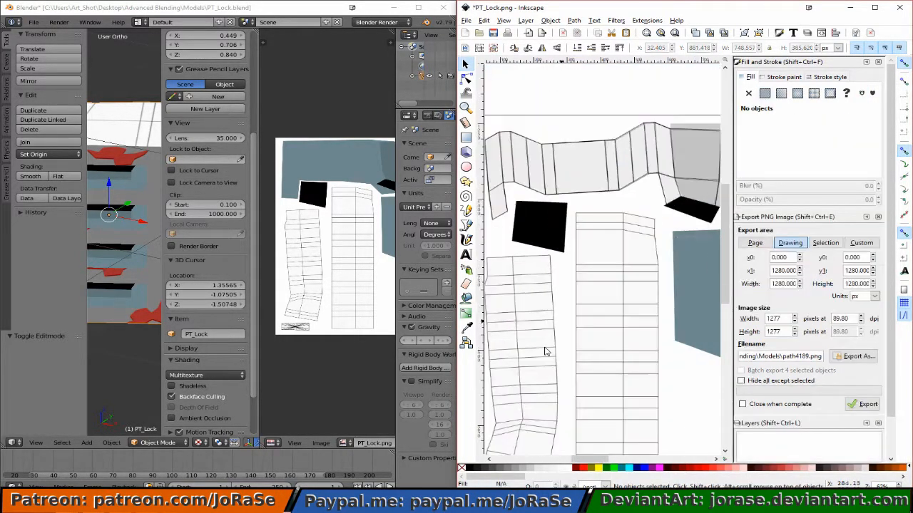
left_click(646, 182)
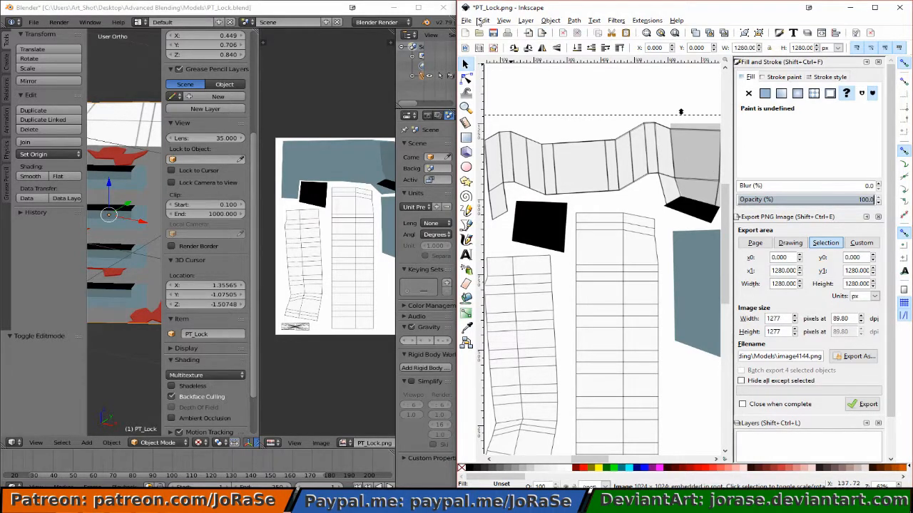
- Undo the last change in Inkscape to bring back the large blue shape, set its opacity to 100% and deselect it
left_click(482, 20)
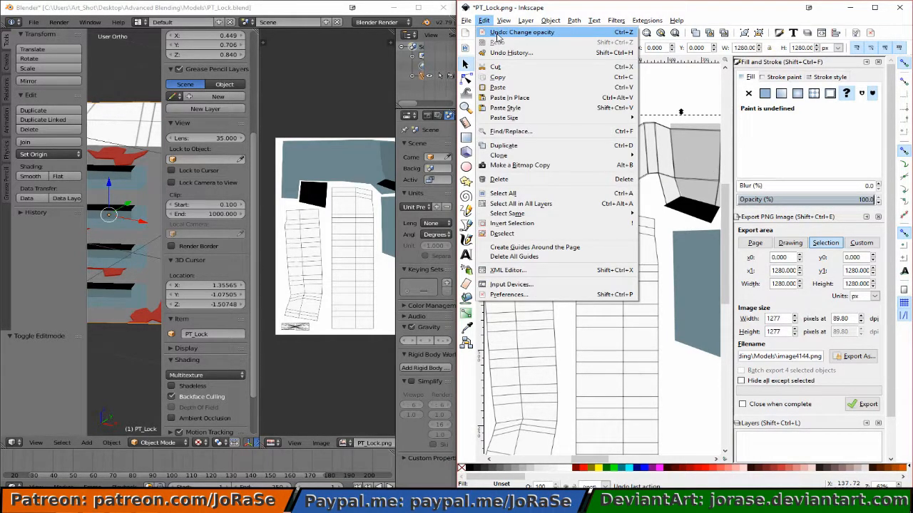
left_click(497, 35)
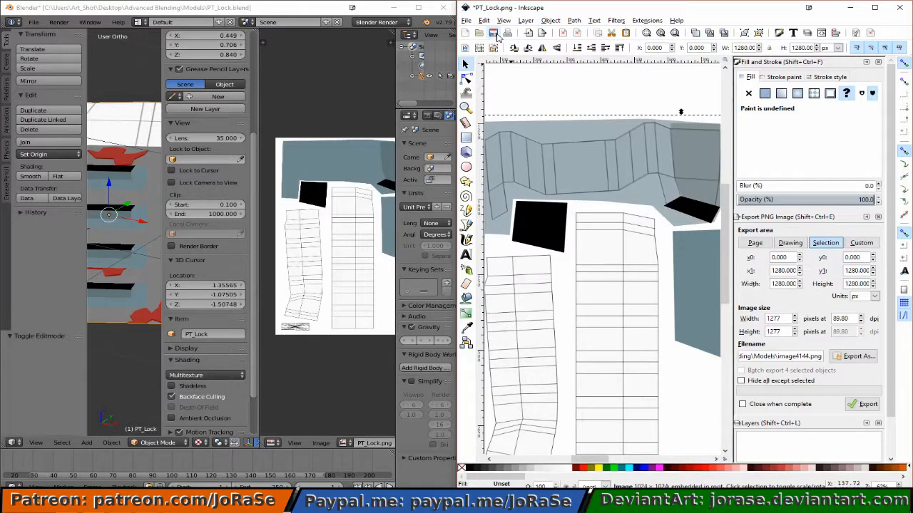
left_click(549, 139)
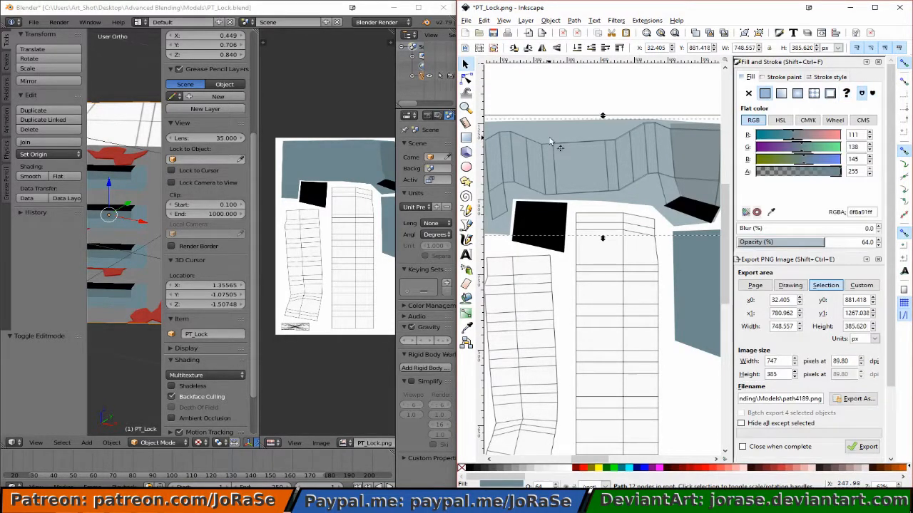
left_click(877, 240)
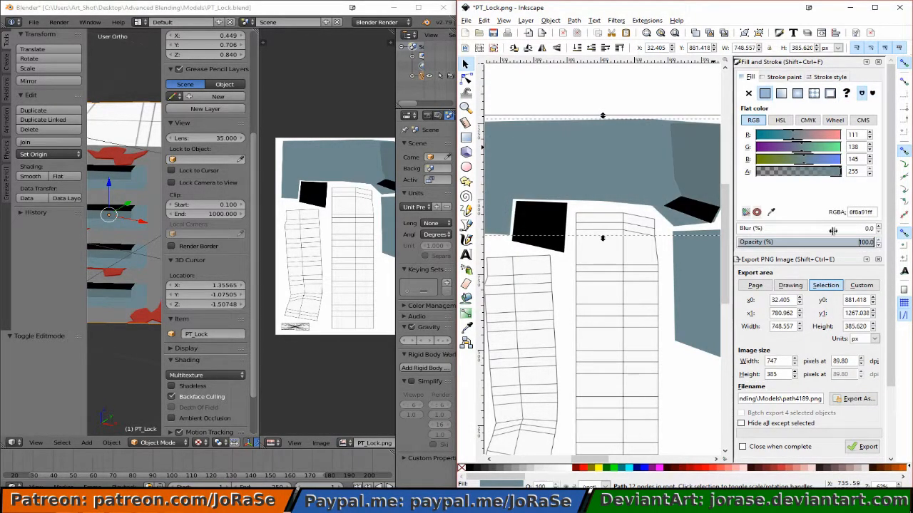
left_click(609, 104)
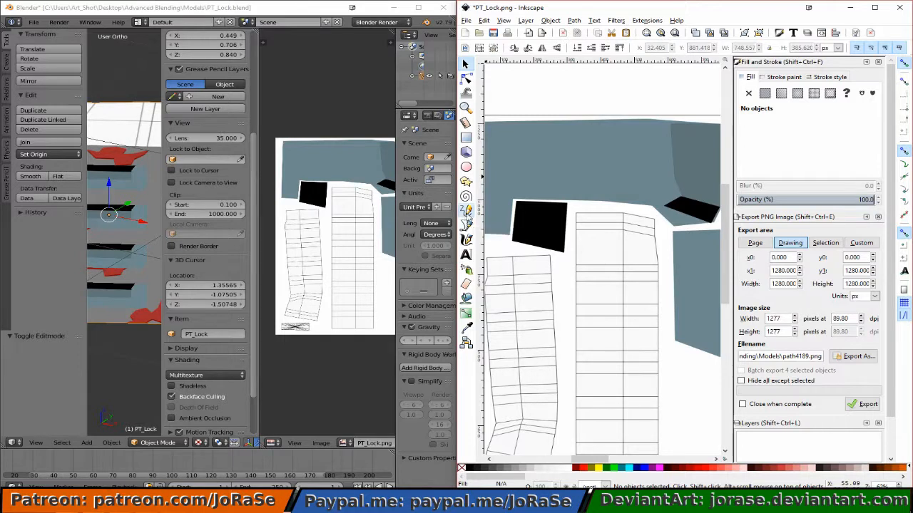
- Draw a straight vertical line just left of the middle UV strip and stretch it down to about 958 px tall
left_click(467, 211)
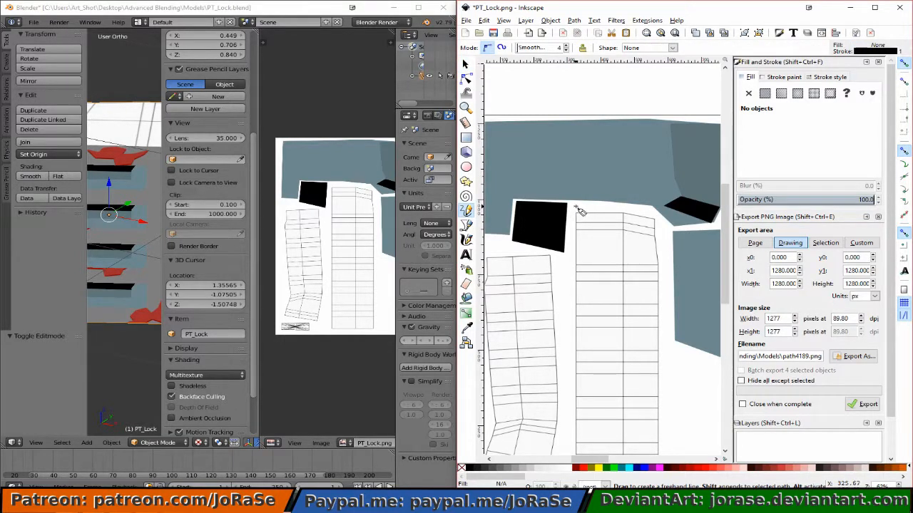
left_click_drag(569, 206, 570, 452)
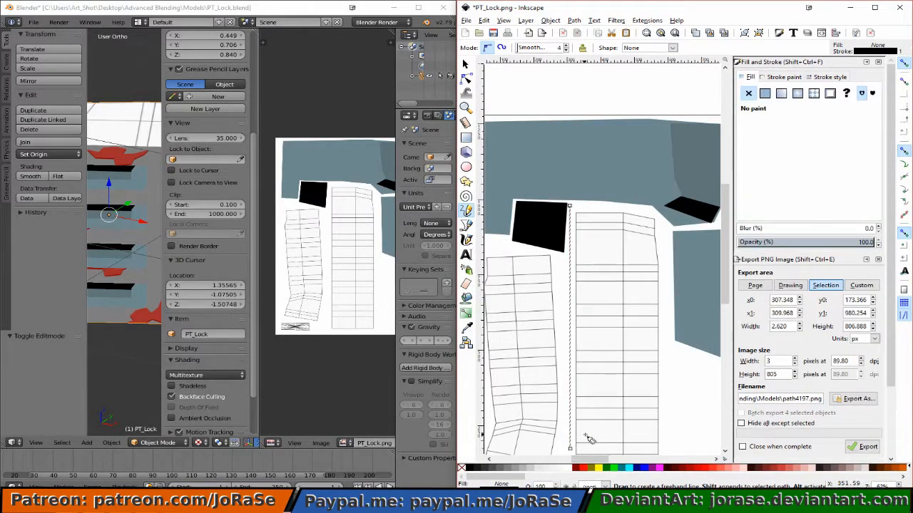
scroll(599, 427, "right", 3, "shift")
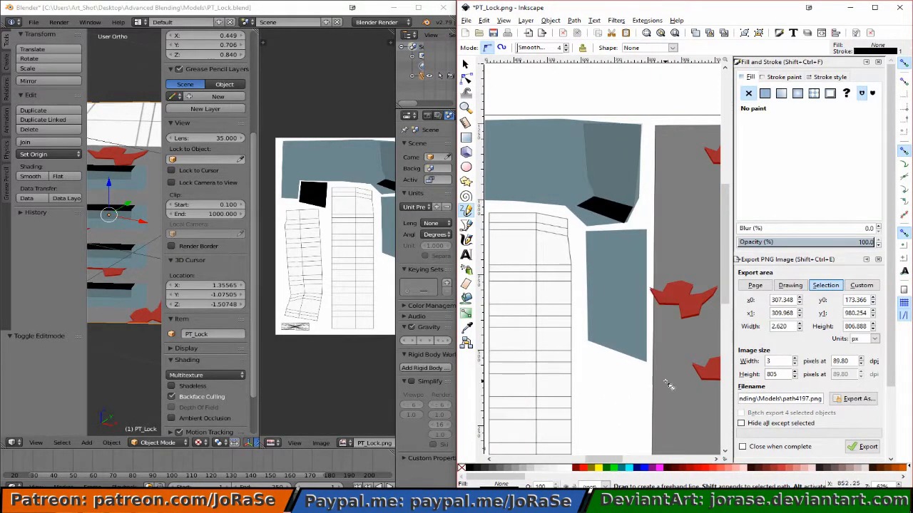
scroll(606, 341, "down", 3)
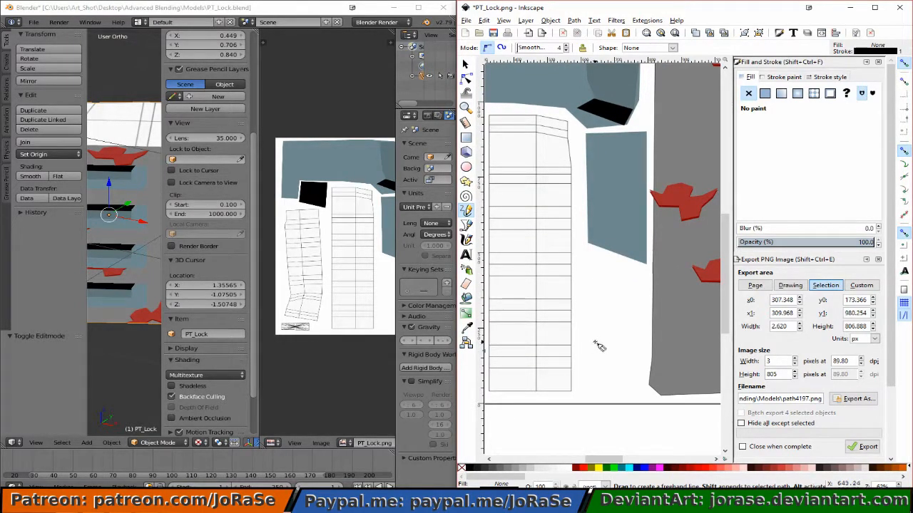
key("minus")
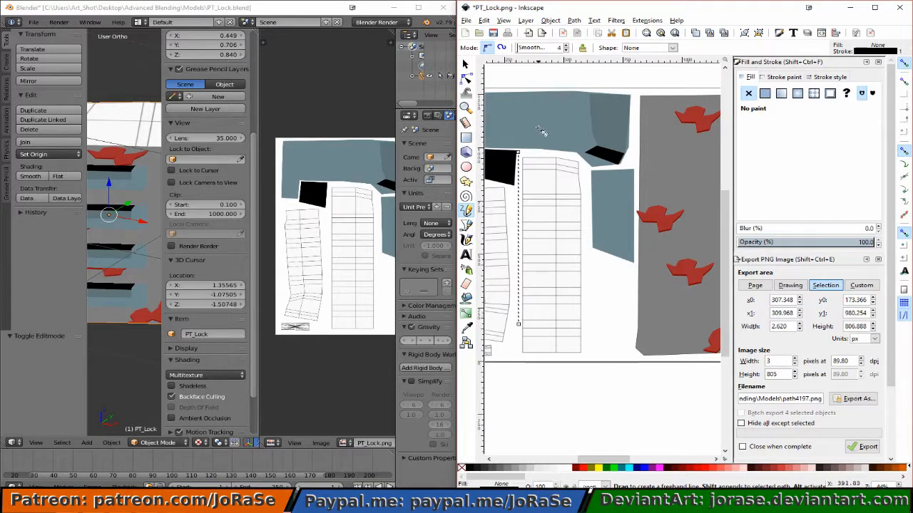
left_click(465, 64)
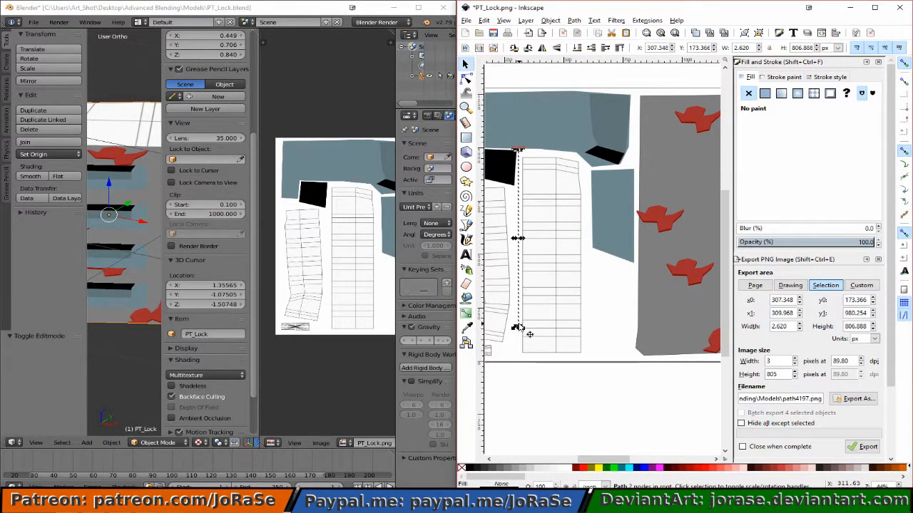
left_click_drag(518, 328, 519, 358)
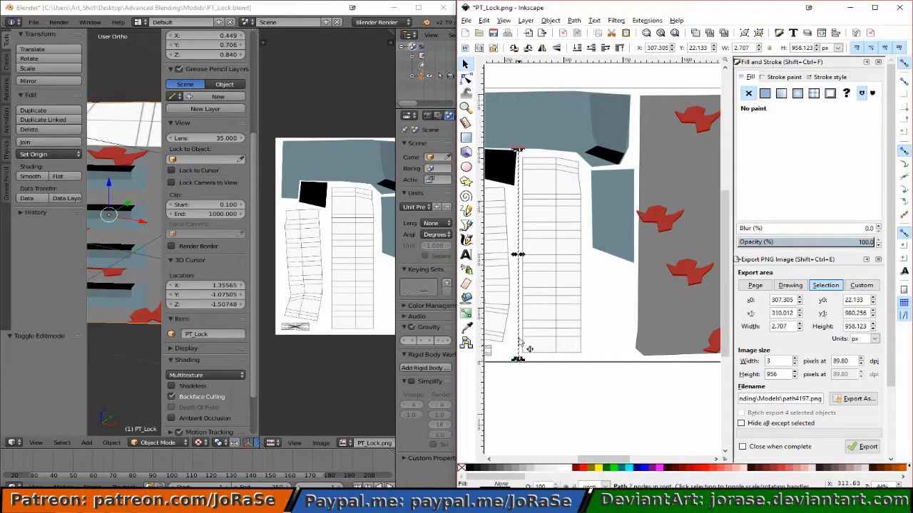
- Continue the line around the middle UV strip's top, right side and bottom, closing it into a shape about 298 by 963 px
left_click(466, 211)
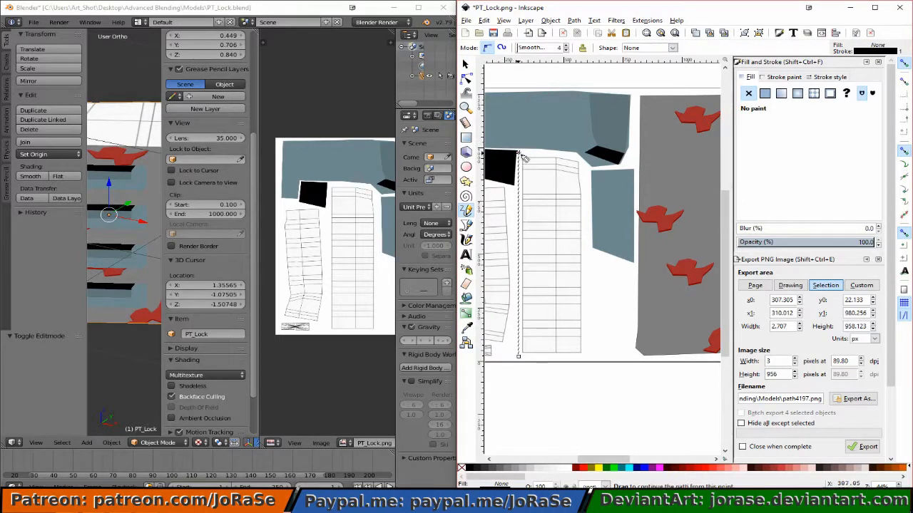
mouse_move(522, 155)
left_mouse_down()
mouse_move(581, 163)
mouse_move(590, 326)
left_mouse_up()
left_click(589, 327)
left_click(589, 328)
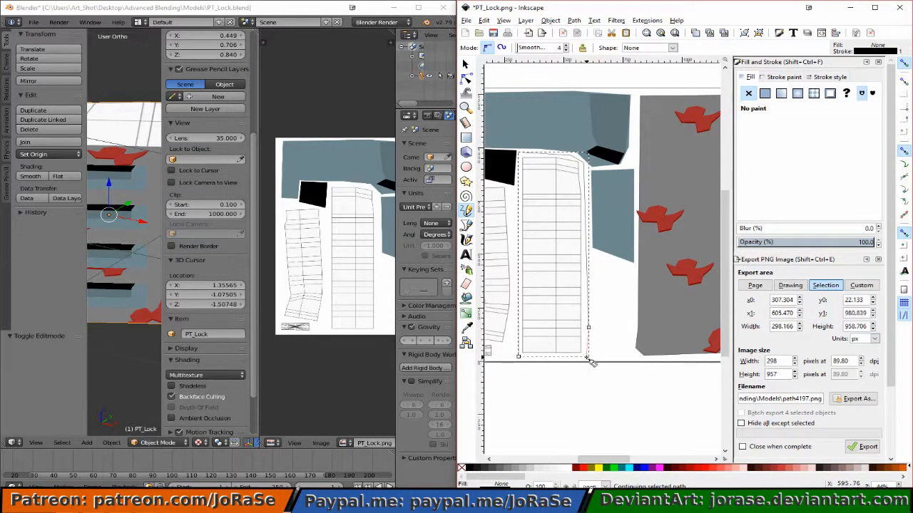
left_click(588, 358)
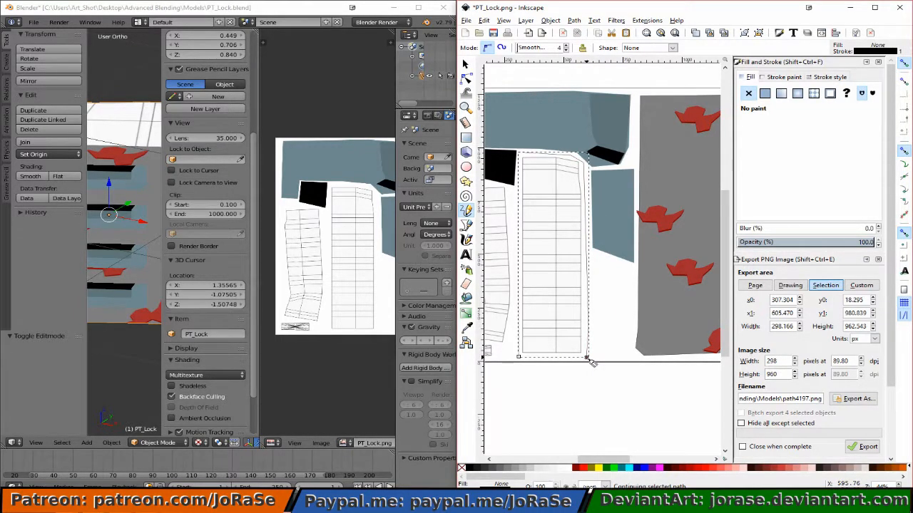
left_click(518, 358)
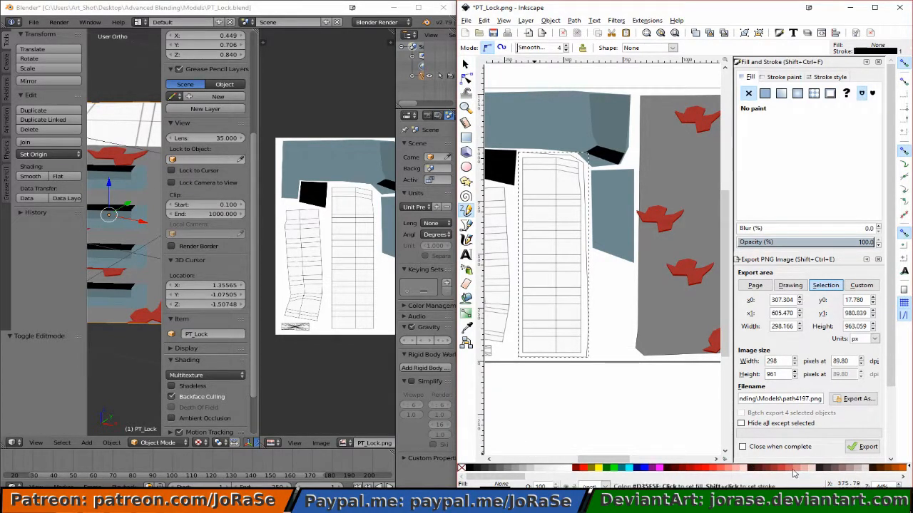
- Try the brownish fills ac9393, 916f6f and 6c5353 and the red c83737 on the new tall shape
left_click(848, 469)
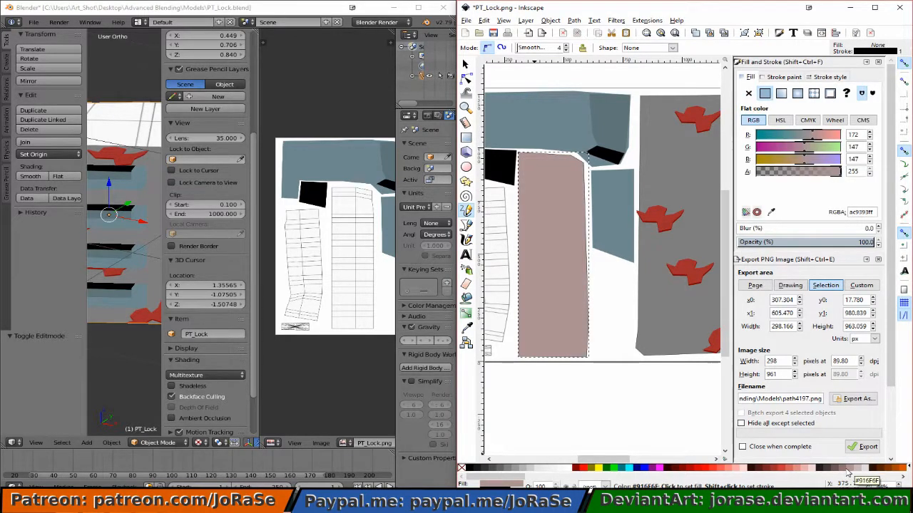
left_click(842, 469)
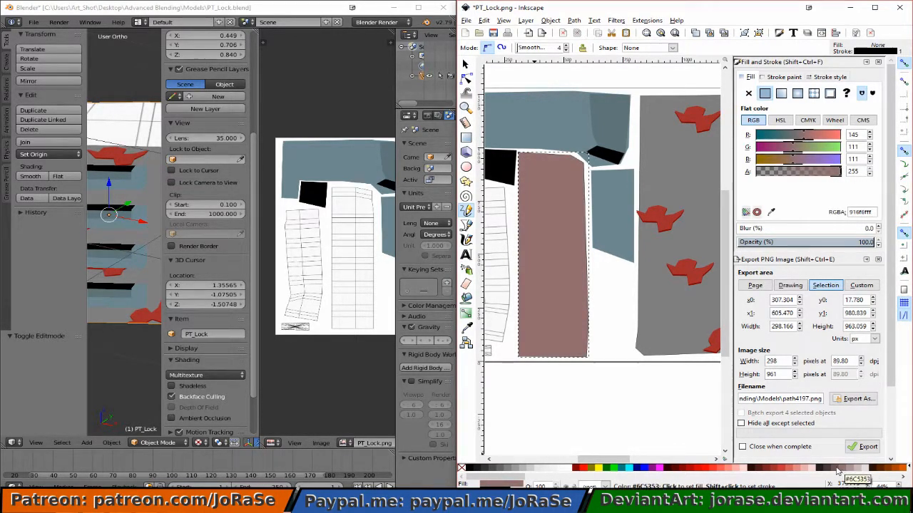
left_click(838, 469)
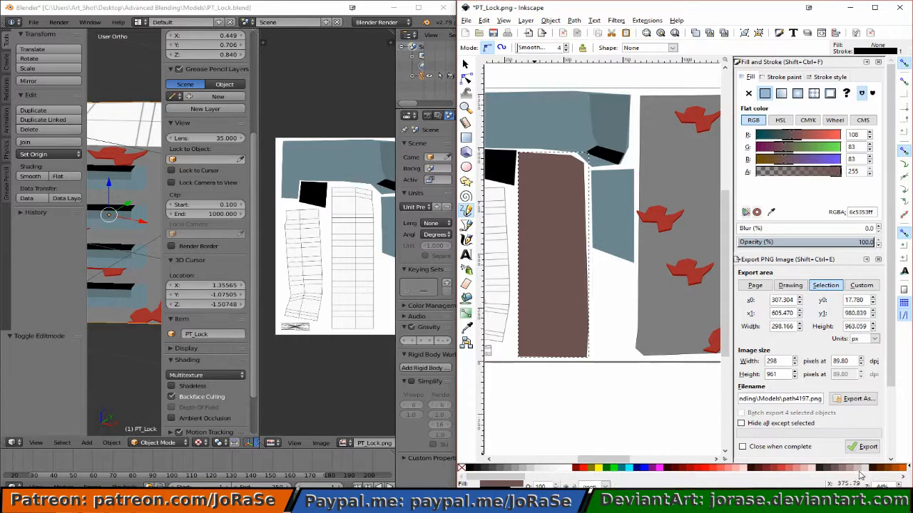
left_click(780, 469)
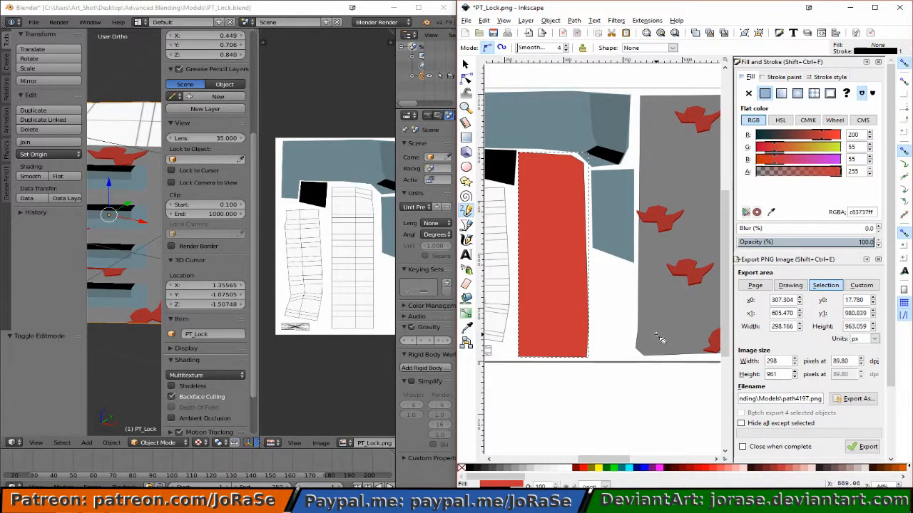
- Fill the new tall shape over the middle UV strip with 50% gray (808080)
left_click(499, 469)
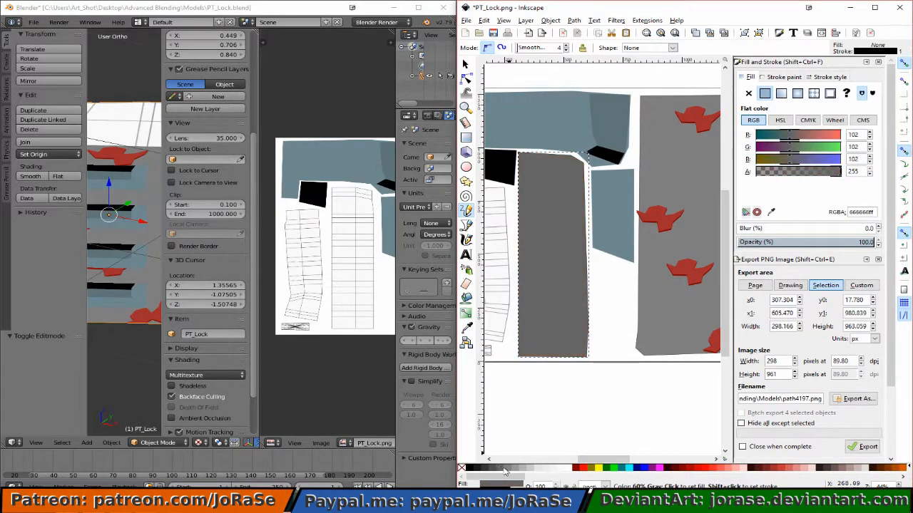
left_click(506, 469)
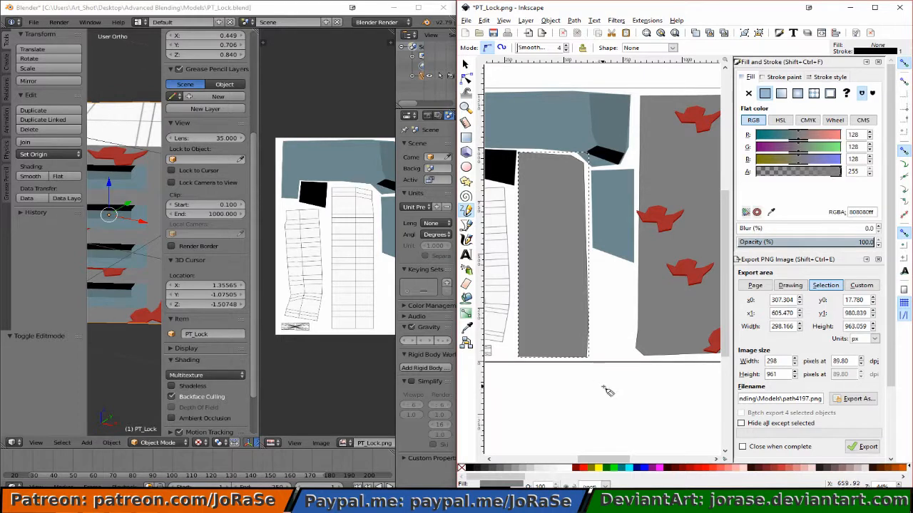
- Draw a closed straight-edged shape about 265 by 834 px around the leftmost tall UV strip, angling its bottom edge above the small UV island
scroll(609, 327, "up", 2)
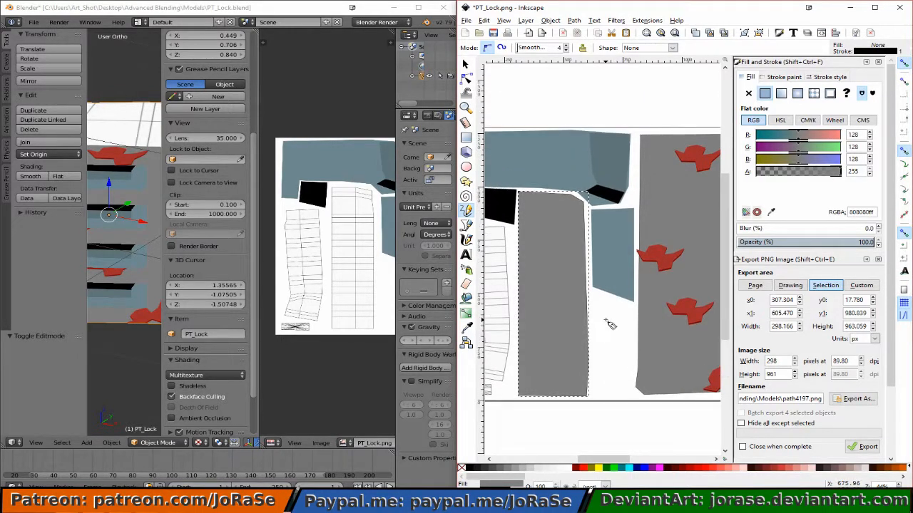
scroll(610, 320, "left", 6, "shift")
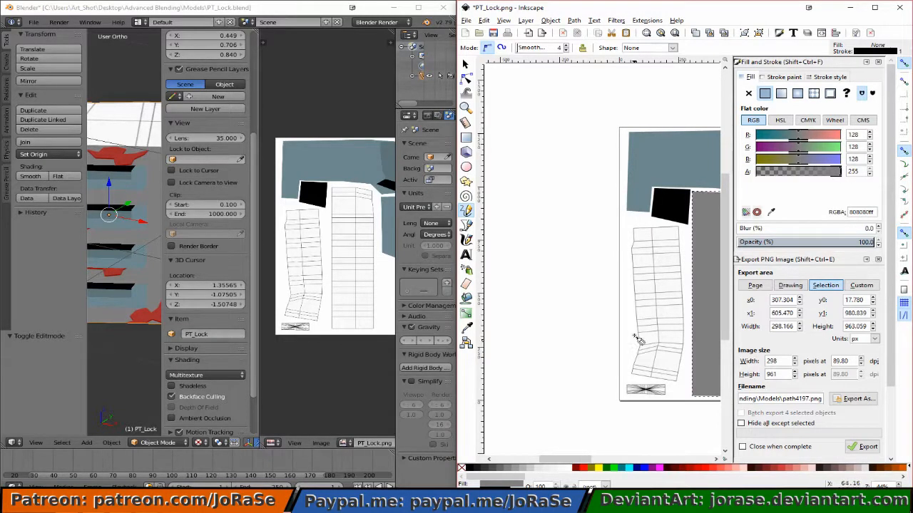
left_click(627, 221)
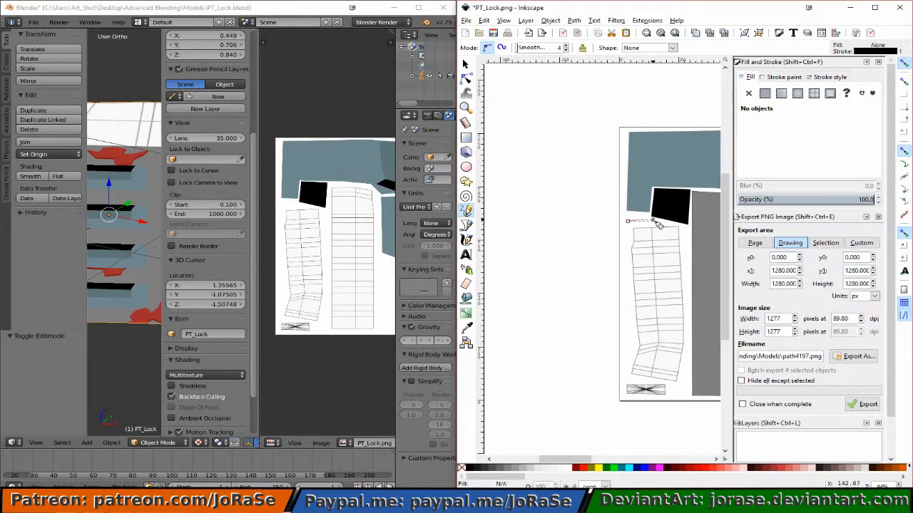
left_click(652, 220)
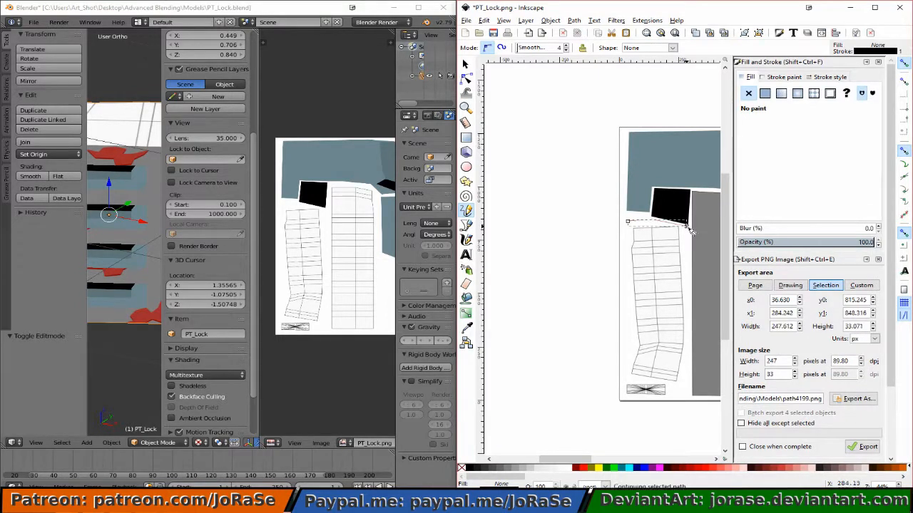
left_click(687, 226)
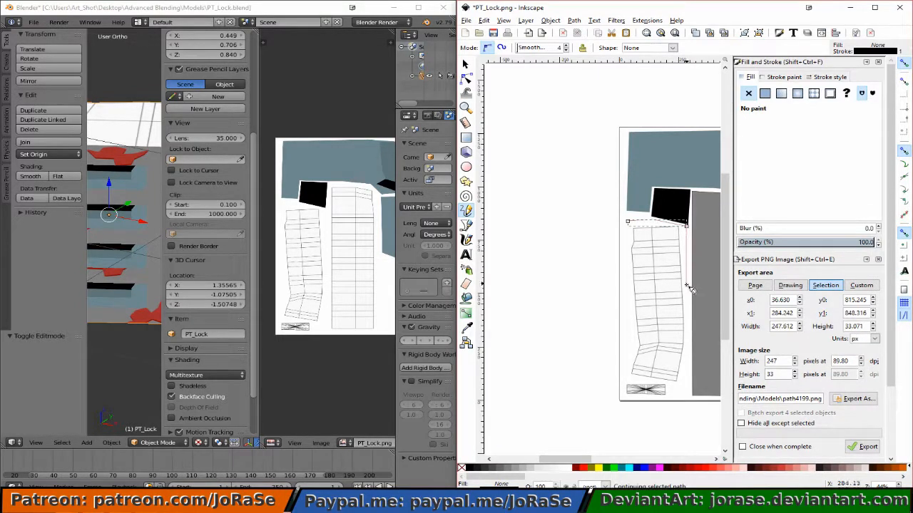
left_click(691, 402)
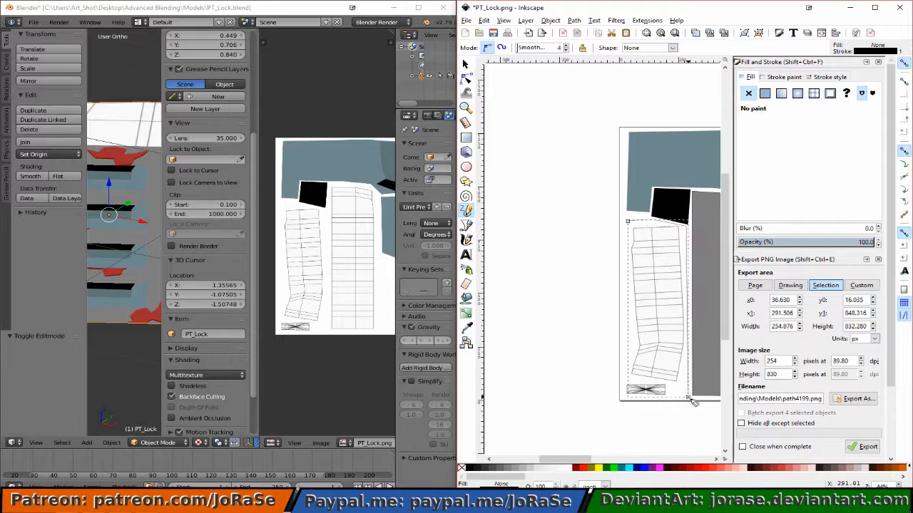
left_click(628, 222)
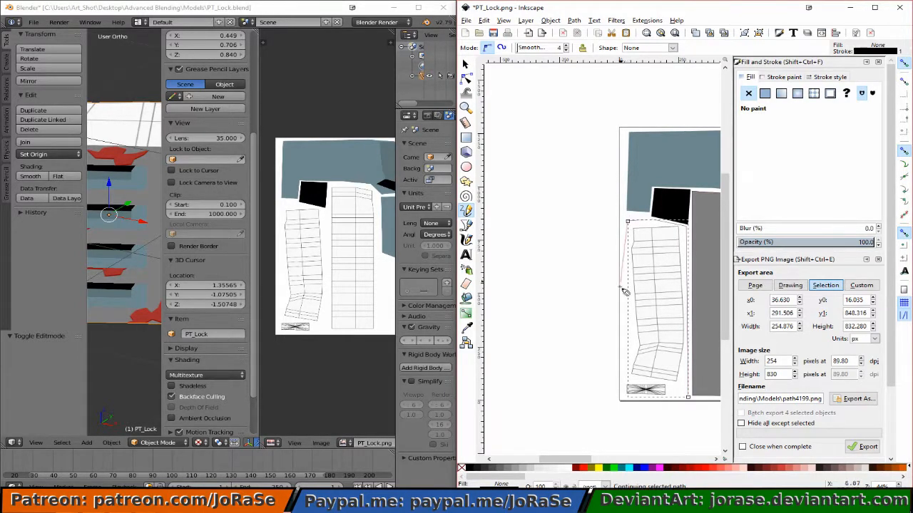
left_click(630, 383)
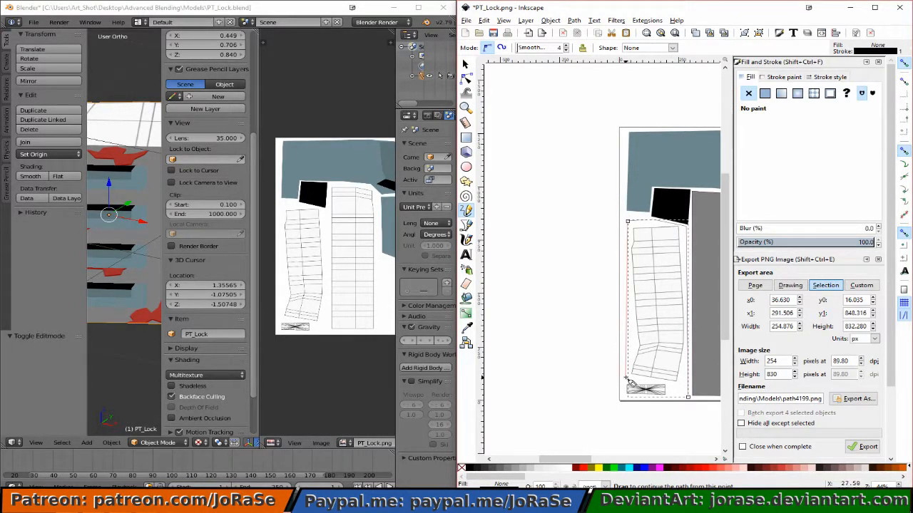
left_click(679, 383)
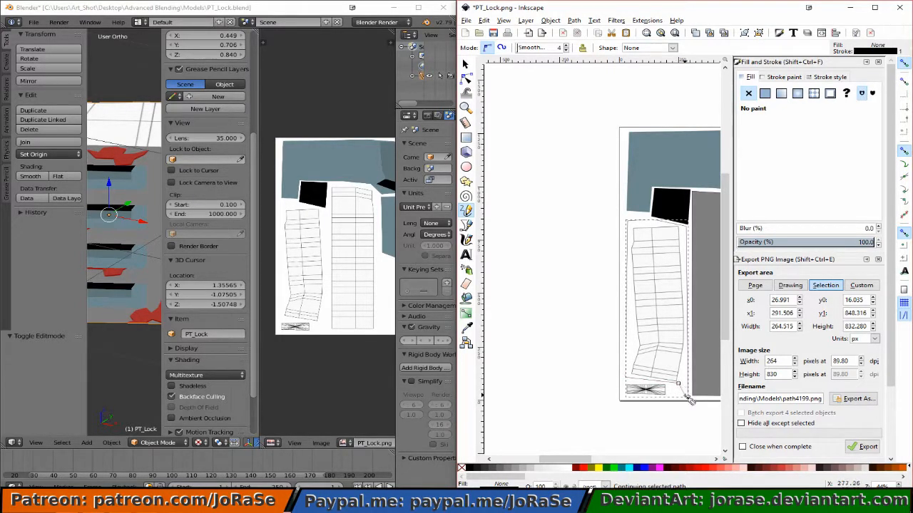
left_click(691, 401)
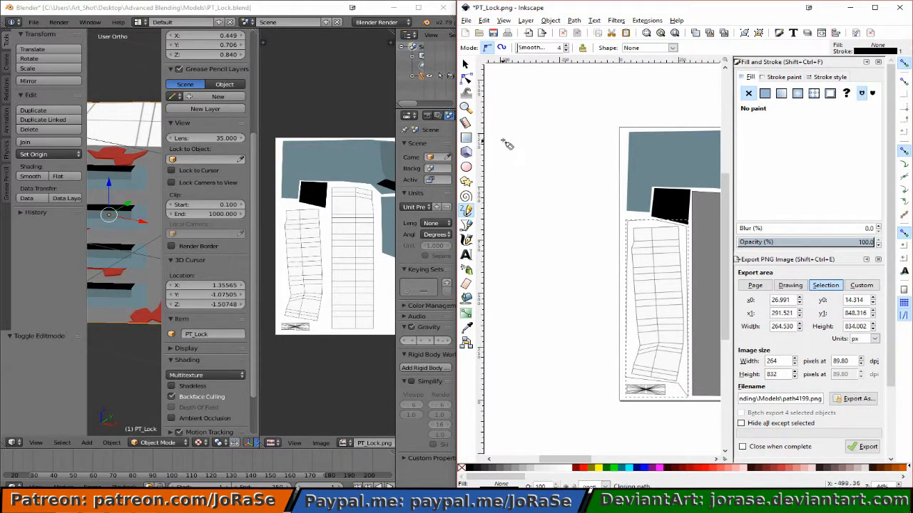
- Fill the new shape over the leftmost UV strip with 50% gray (808080) and deselect it
left_click(465, 65)
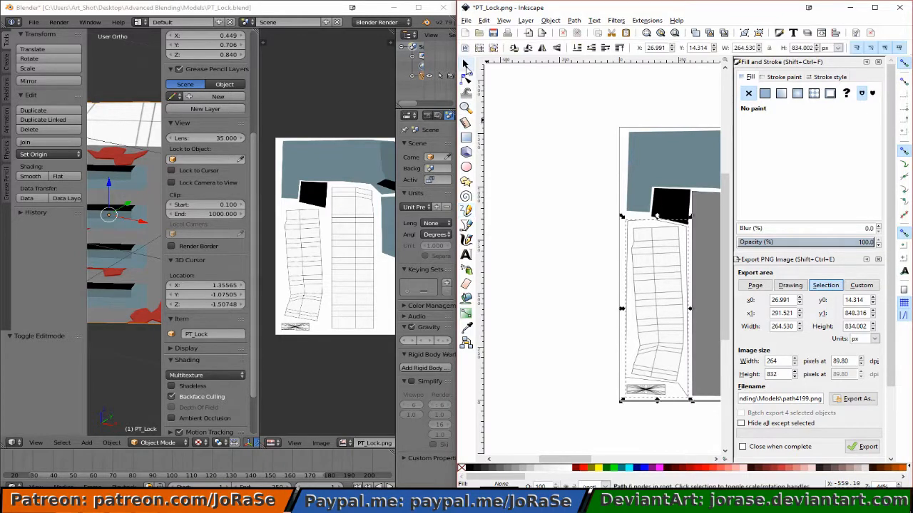
left_click(509, 473)
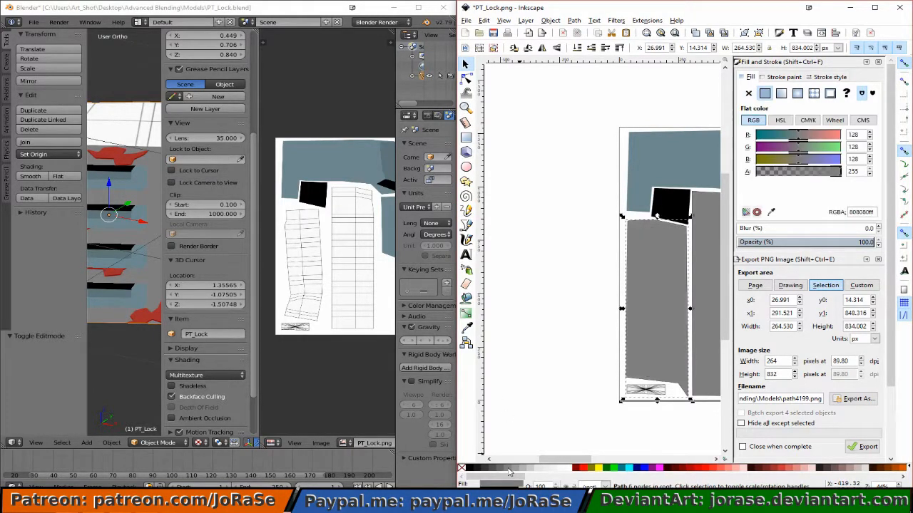
left_click(563, 399)
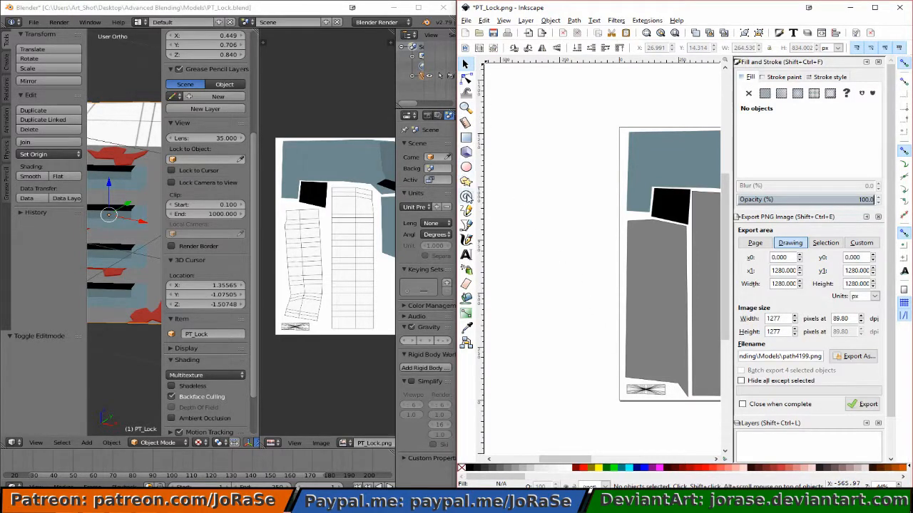
- Draw a closed four-sided shape about 233 by 84 px around the small UV island in the page's bottom-left corner
left_click(466, 210)
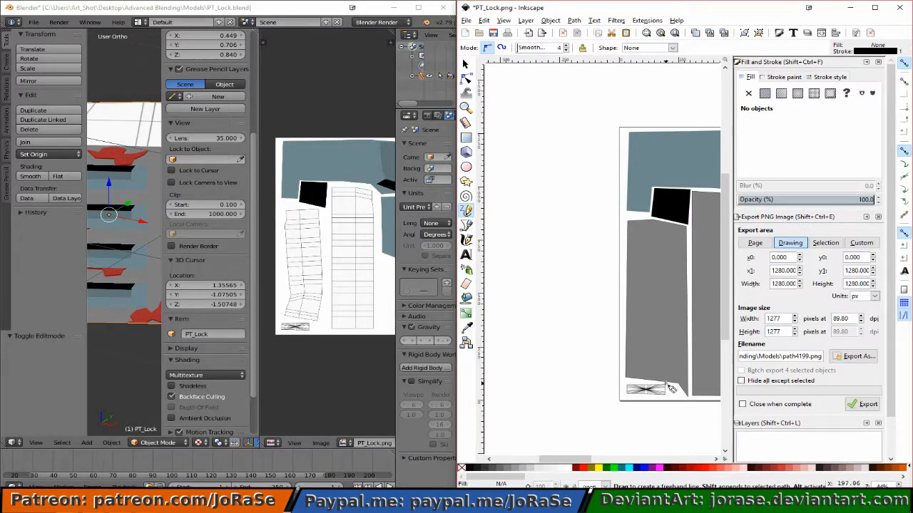
double_click(625, 383)
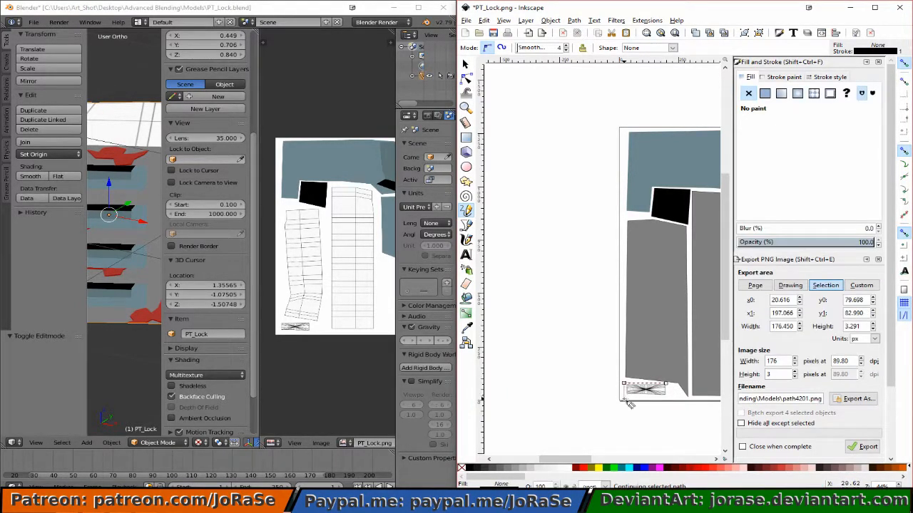
left_click(628, 402)
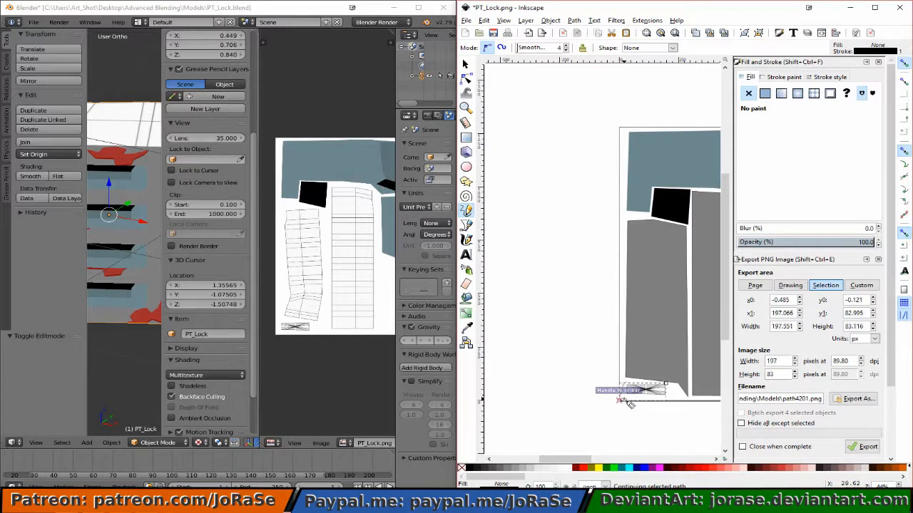
left_click(666, 384)
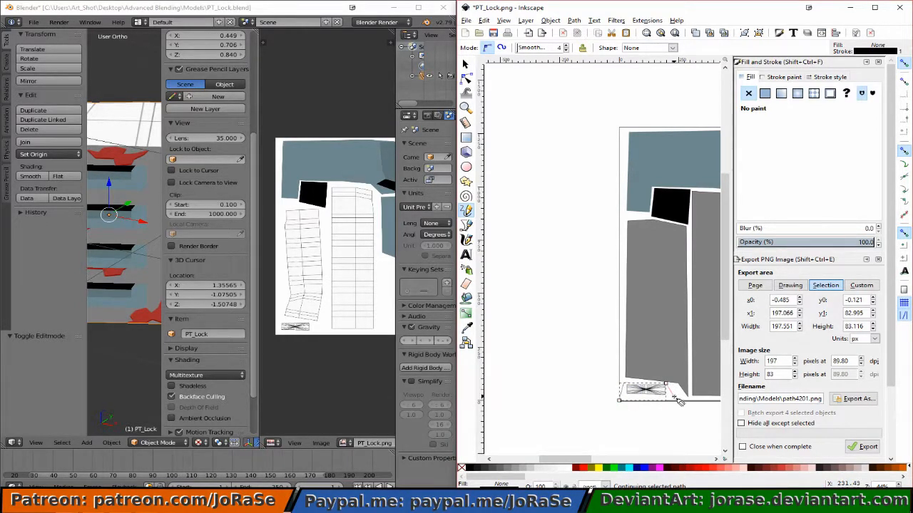
left_click(618, 401)
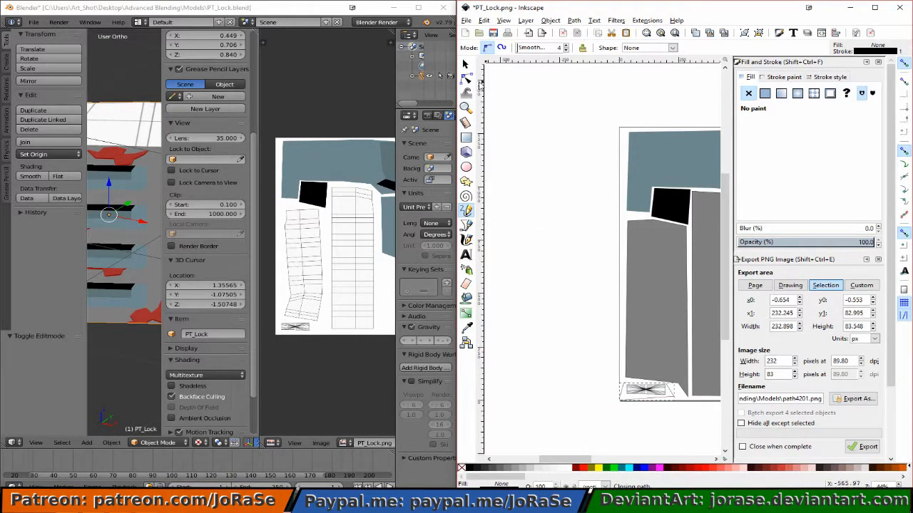
- Fill the small four-sided shape in the page's bottom-left corner with black and deselect it
left_click(465, 63)
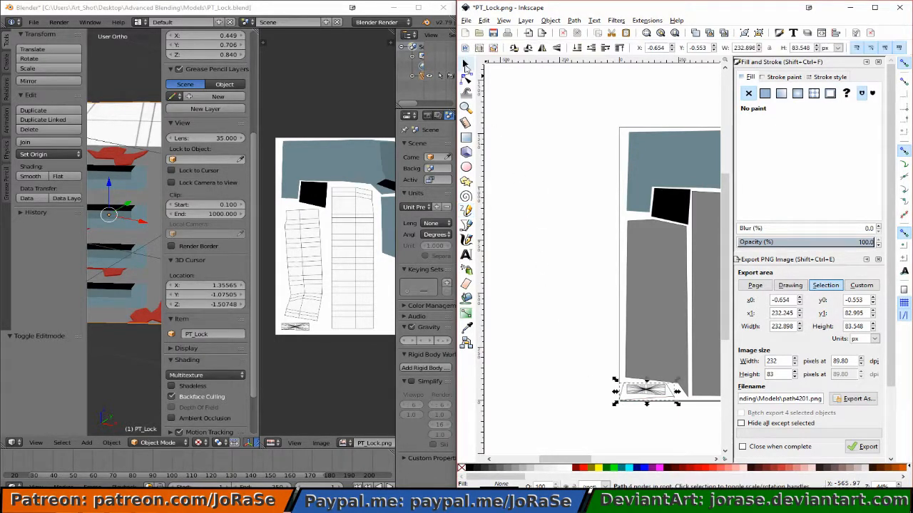
left_click(469, 468)
left_click(558, 352)
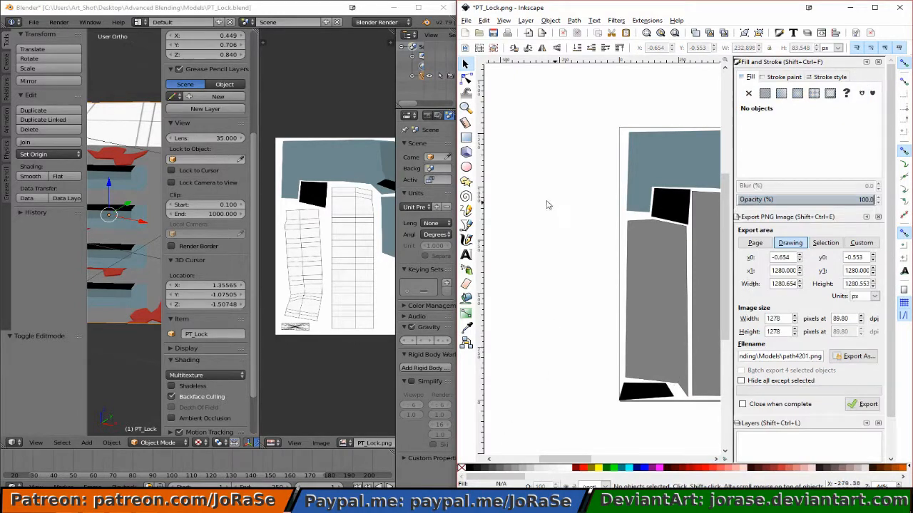
- Save the PT_Lock.png drawing, switch to Blender and reload the texture image in Edit Mode, returning to Object Mode
left_click(492, 34)
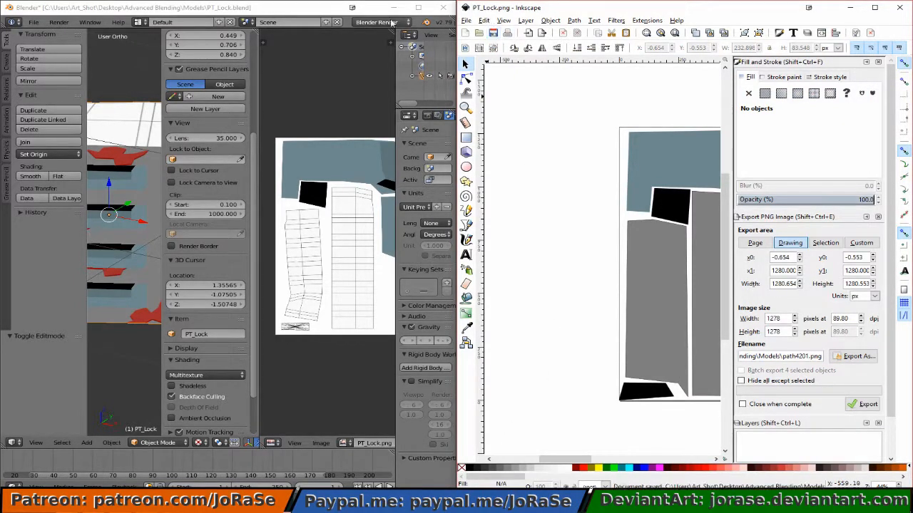
left_click(309, 18)
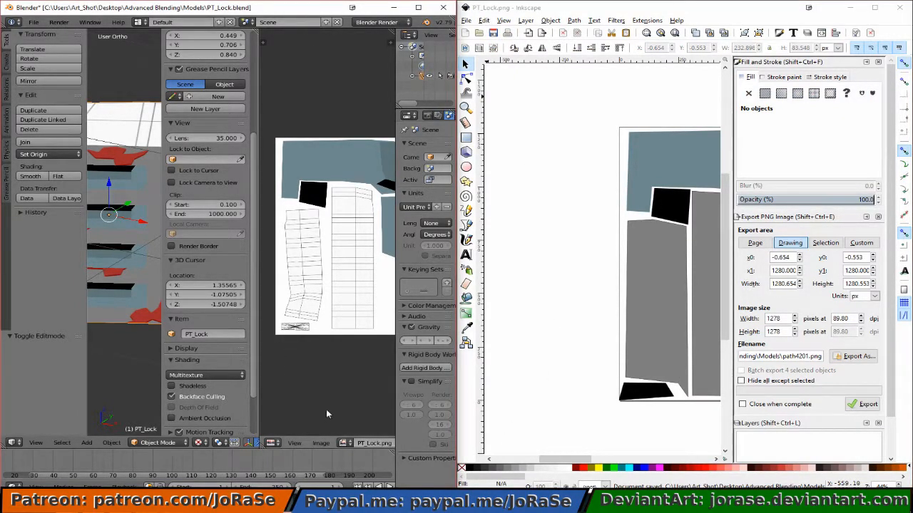
key("Tab")
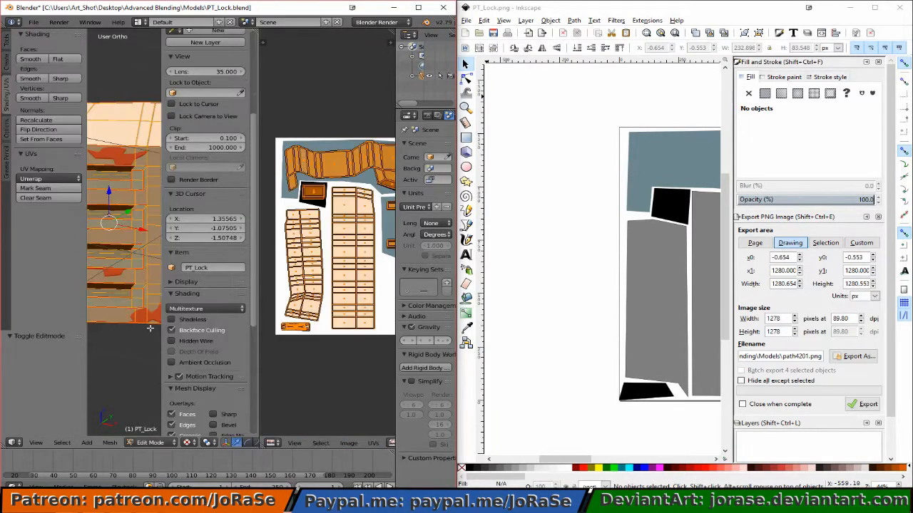
left_click(348, 443)
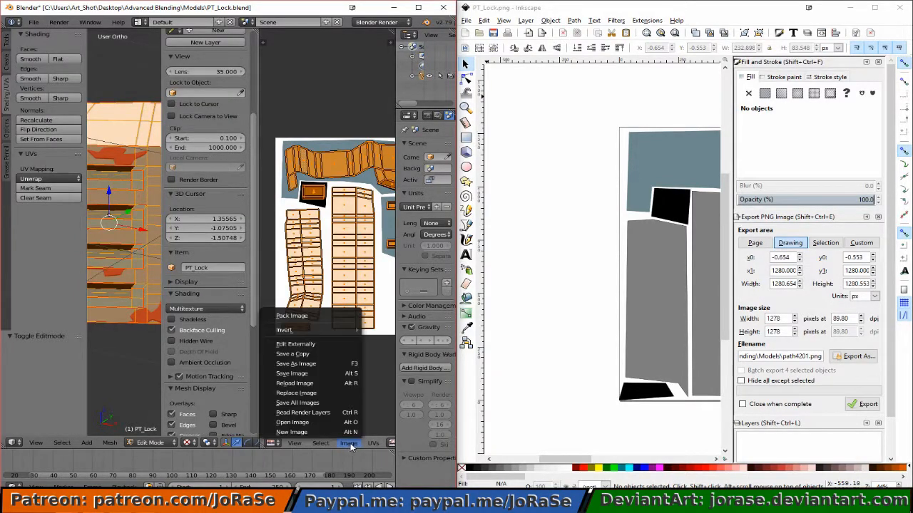
left_click(340, 385)
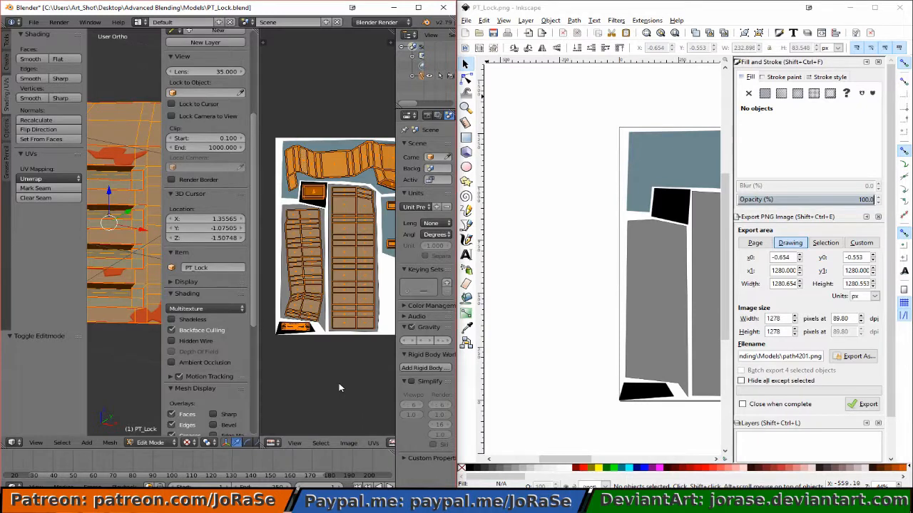
key("Tab")
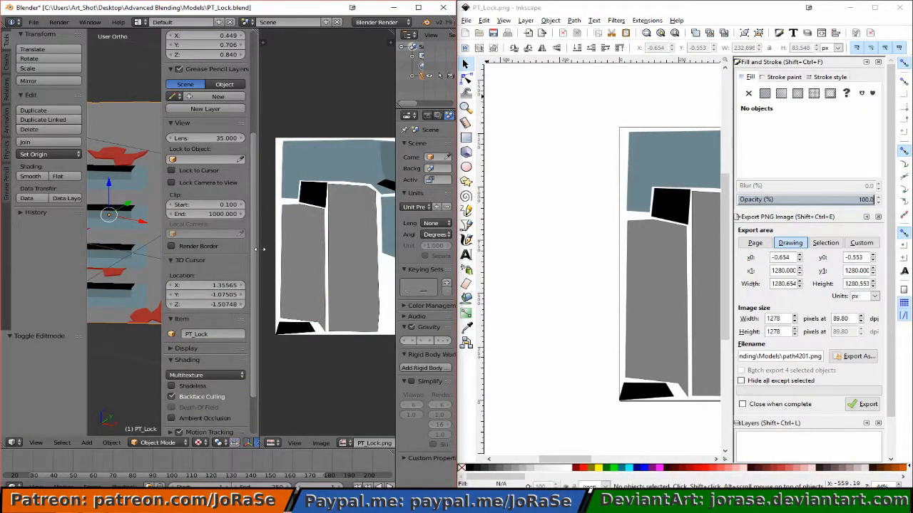
- Widen the 3D view and examine the retextured PT_Lock model from its side and front
left_click_drag(258, 249, 398, 272)
middle_click_drag(204, 310, 187, 287)
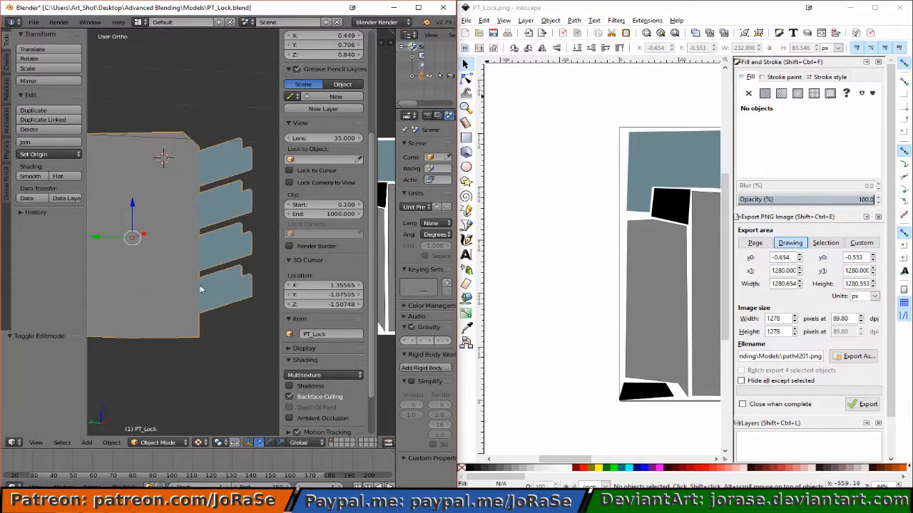
middle_click_drag(200, 286, 172, 311)
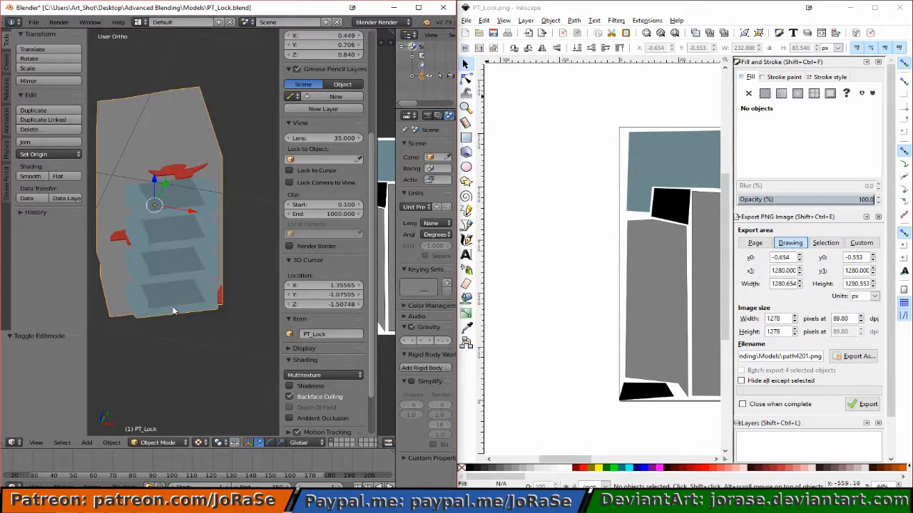